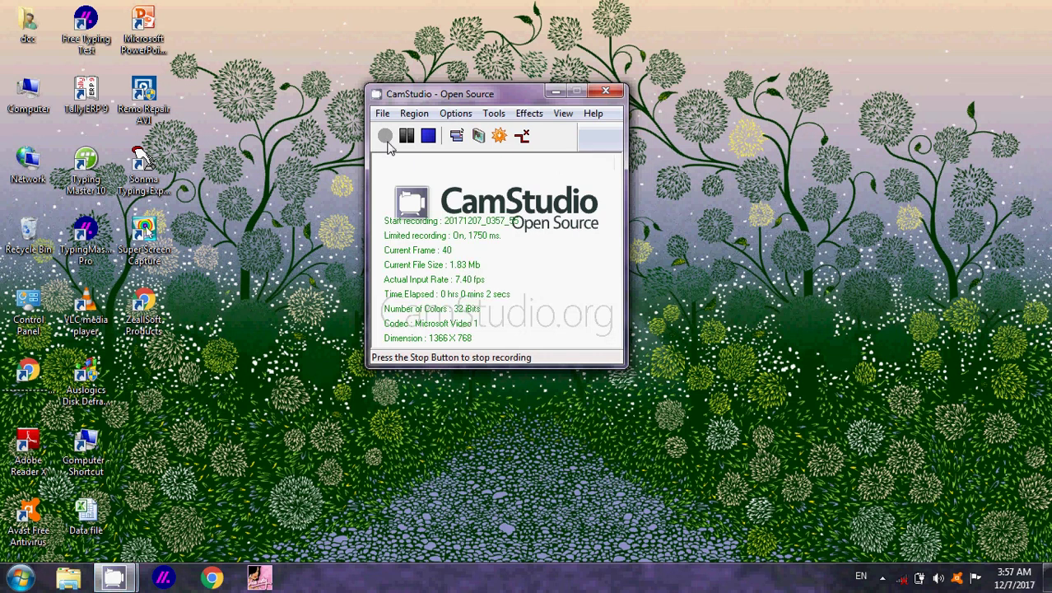
Hide CamStudio, turn off auto-arrange, and move the Data file icon to the desktop's top centre.
click(556, 91)
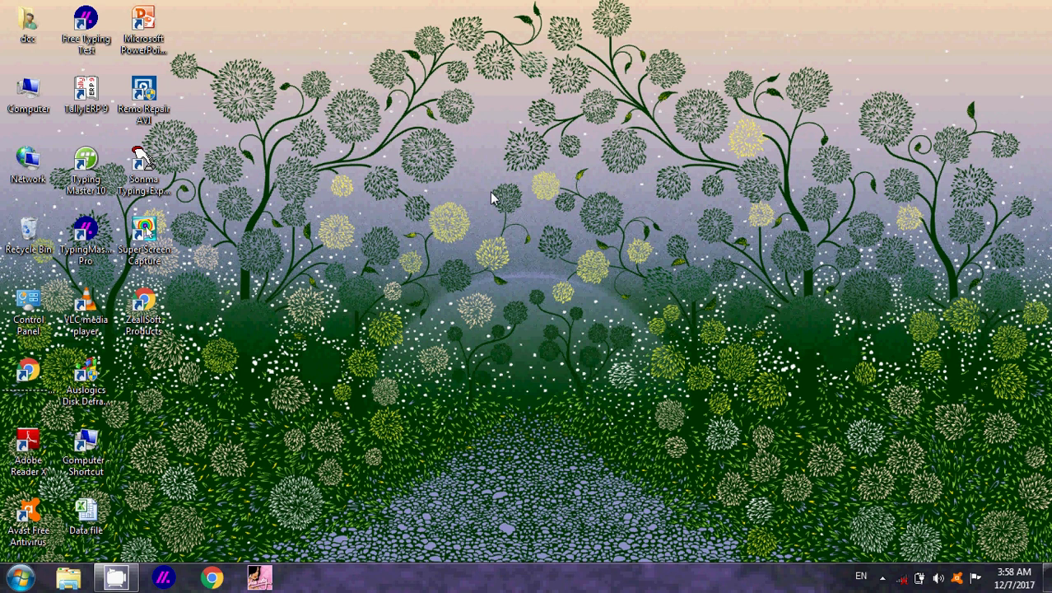
click(96, 516)
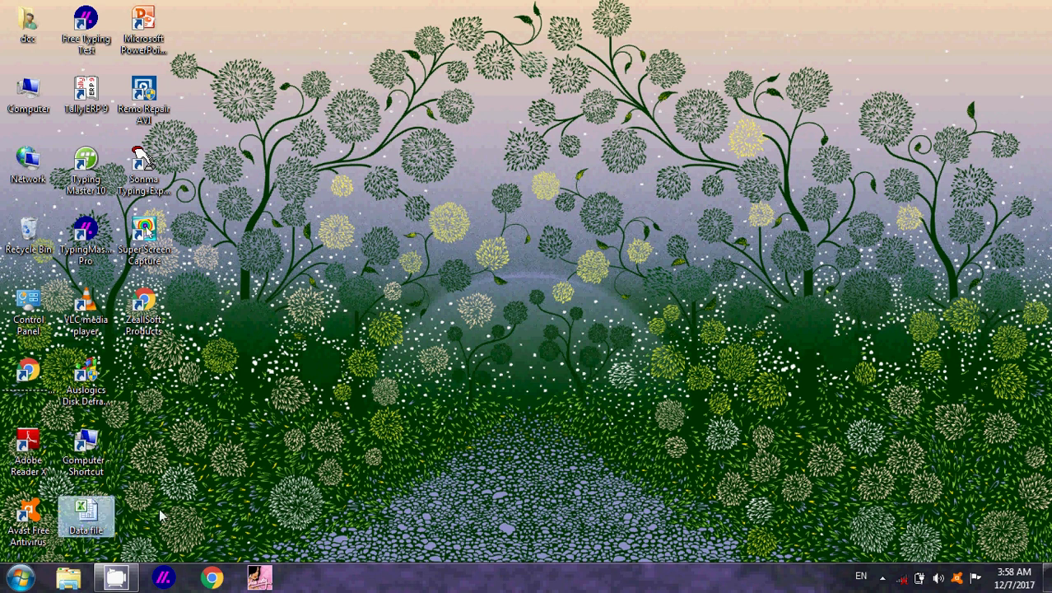
drag(98, 516, 481, 178)
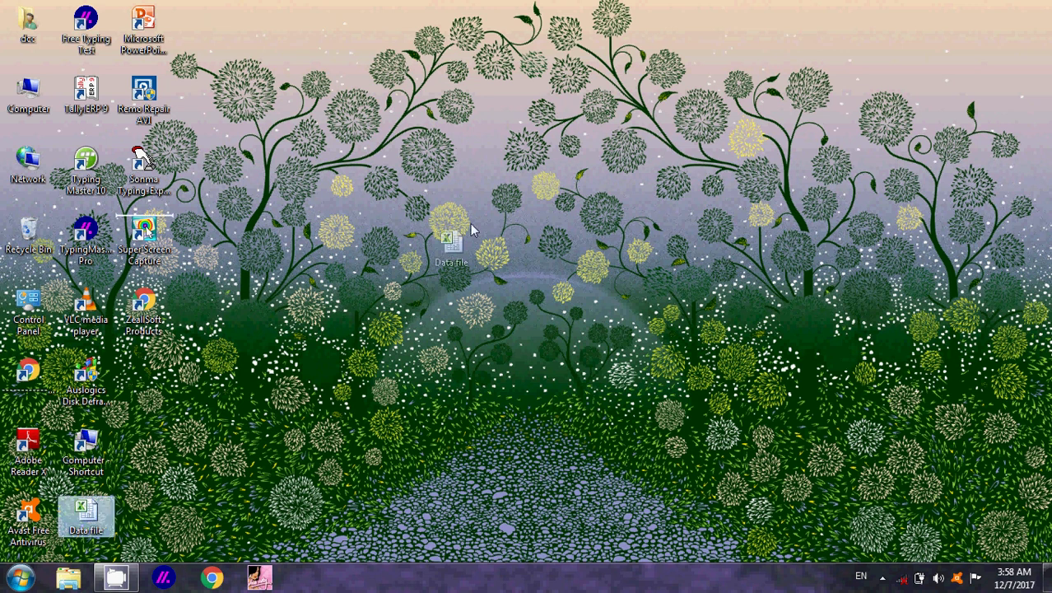
right_click(384, 175)
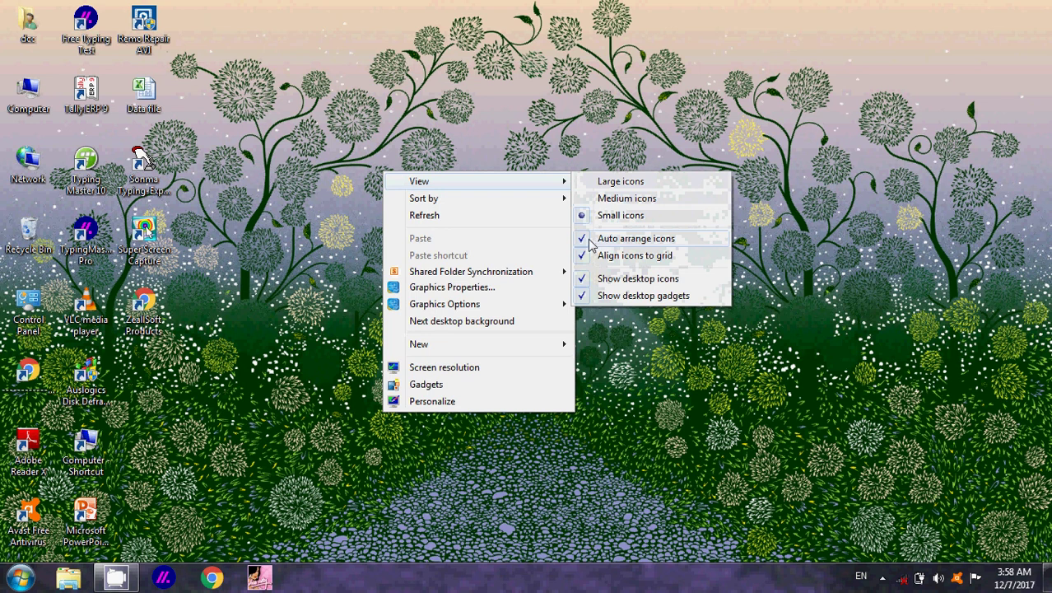
click(635, 238)
drag(144, 97, 487, 163)
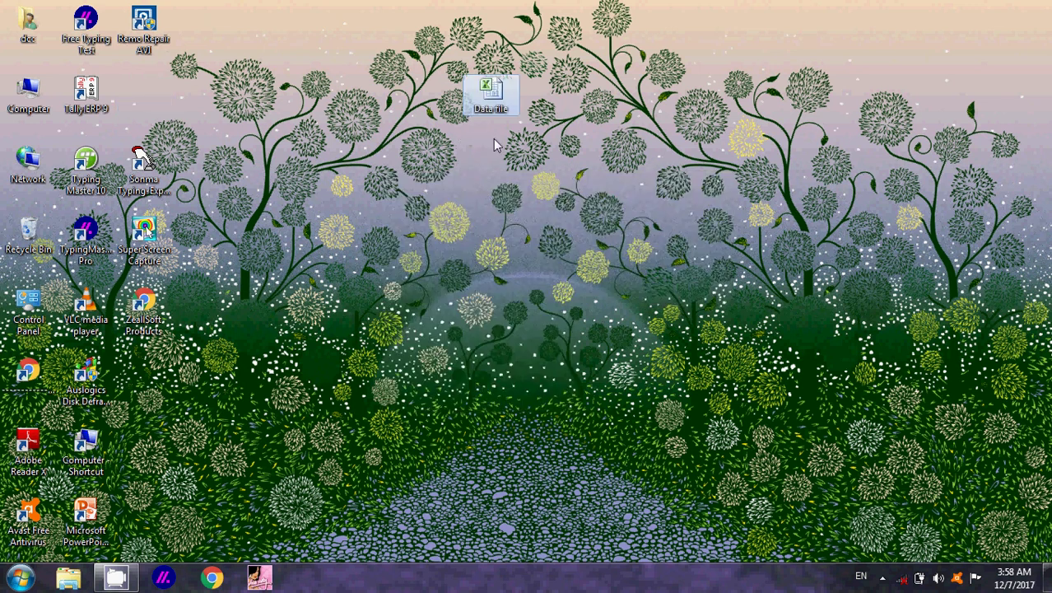
Open the Data file workbook in Excel from its icon.
click(497, 96)
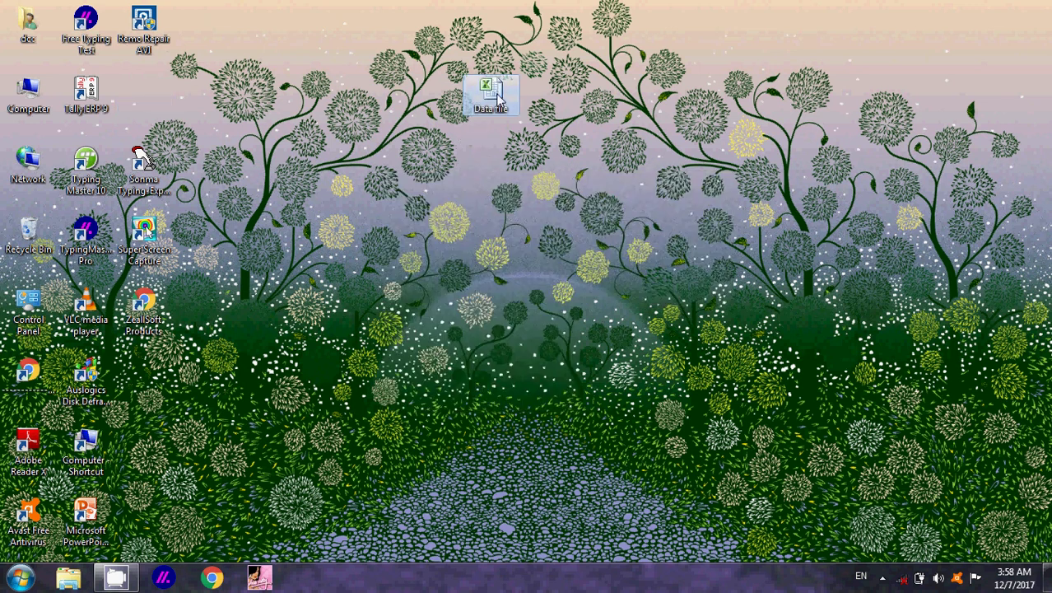
right_click(497, 96)
click(534, 104)
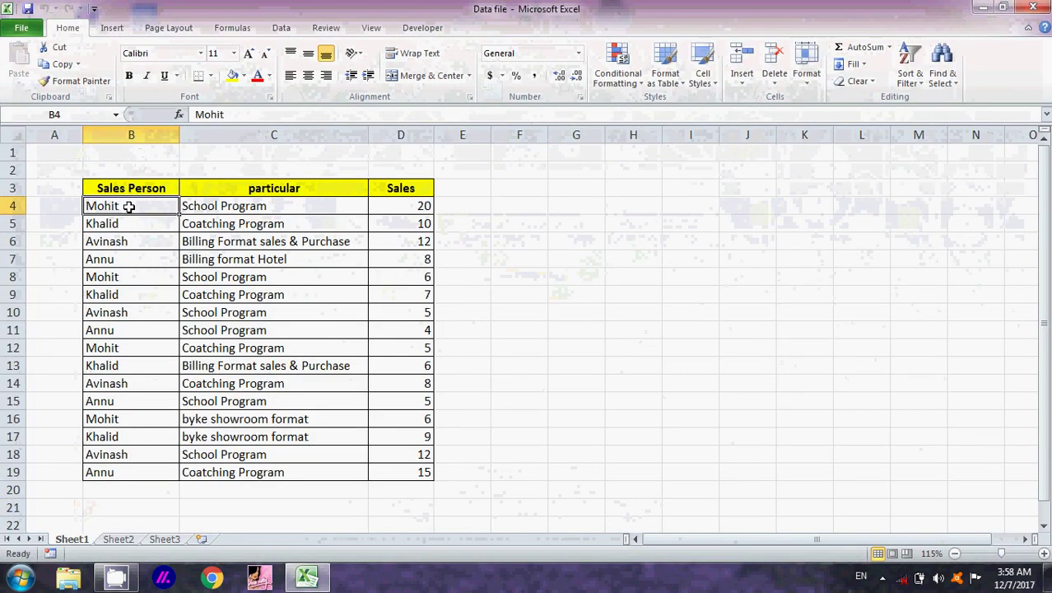
Select the Sales Person, particular and Sales columns (B4:D19) and the header row B3:D3.
drag(129, 207, 136, 469)
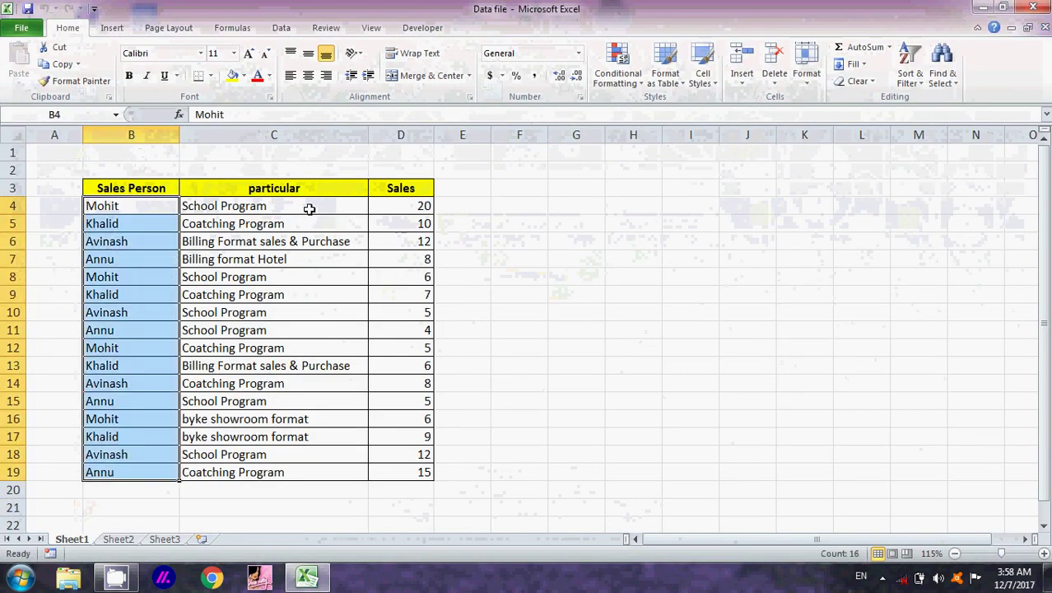
drag(309, 209, 306, 471)
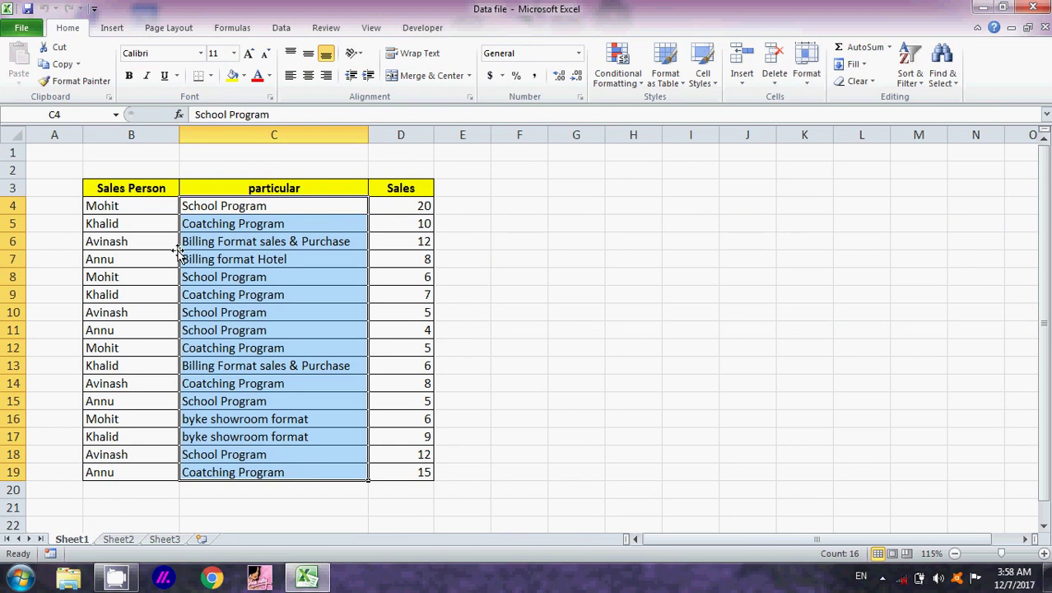
drag(417, 206, 393, 469)
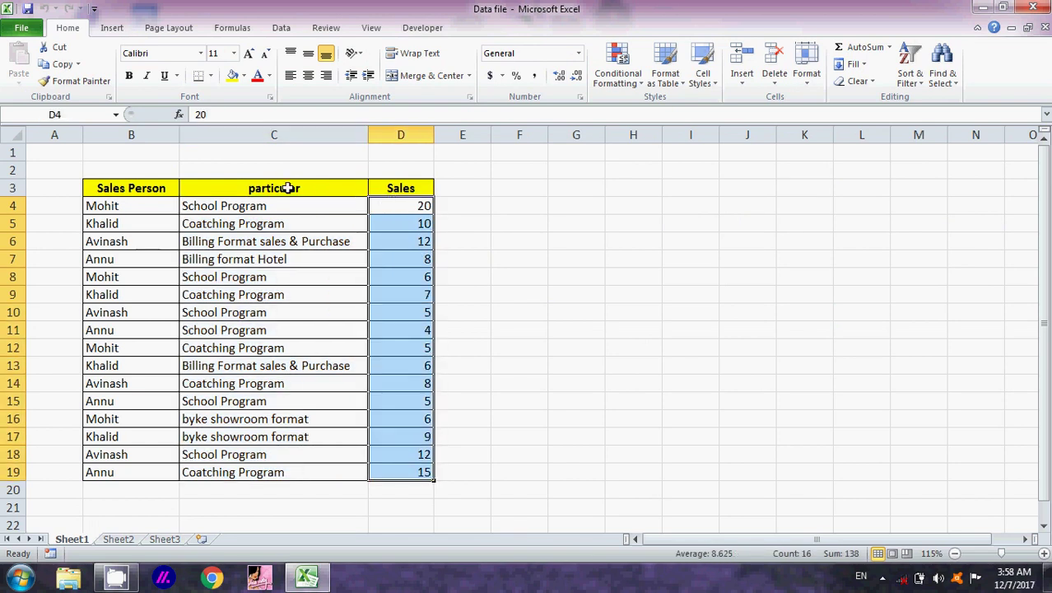
drag(156, 190, 409, 182)
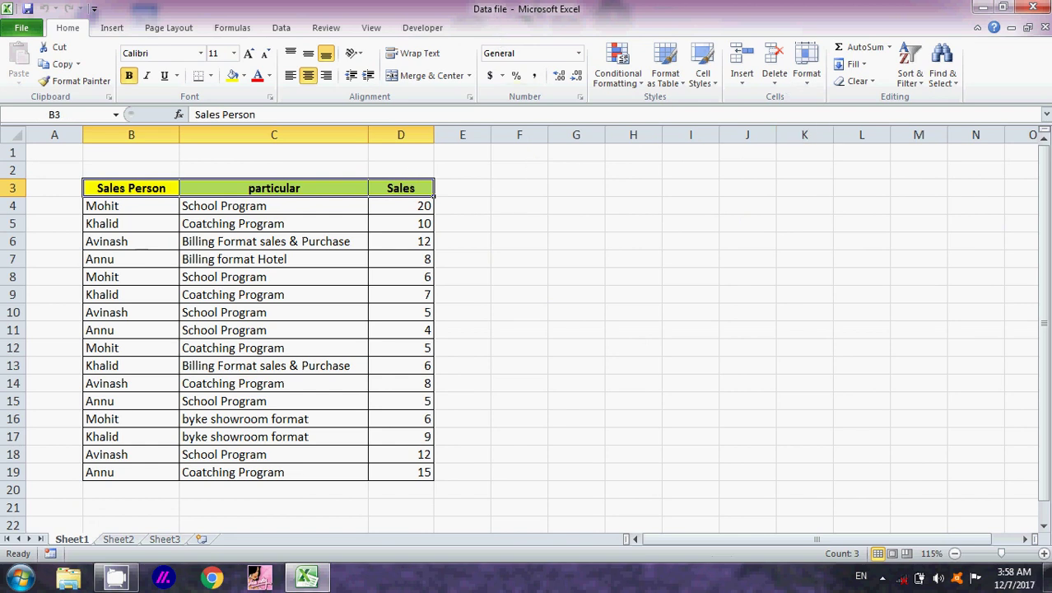
Close Excel and refresh the desktop.
click(1041, 10)
right_click(617, 138)
click(660, 183)
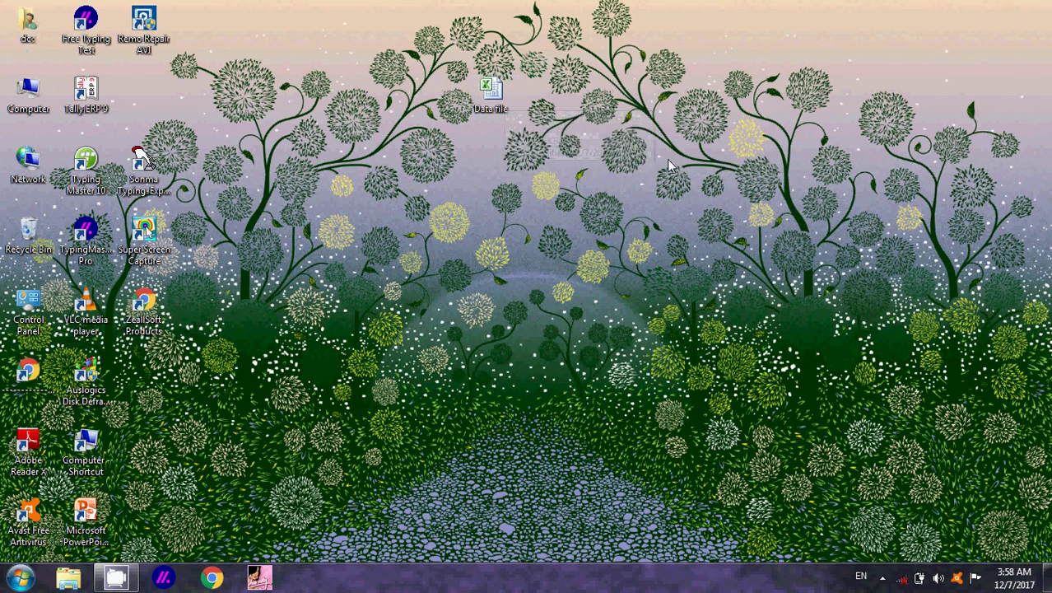
Refresh the desktop three more times, then bring up the Start menu.
right_click(608, 150)
click(630, 193)
right_click(595, 136)
click(628, 179)
right_click(617, 173)
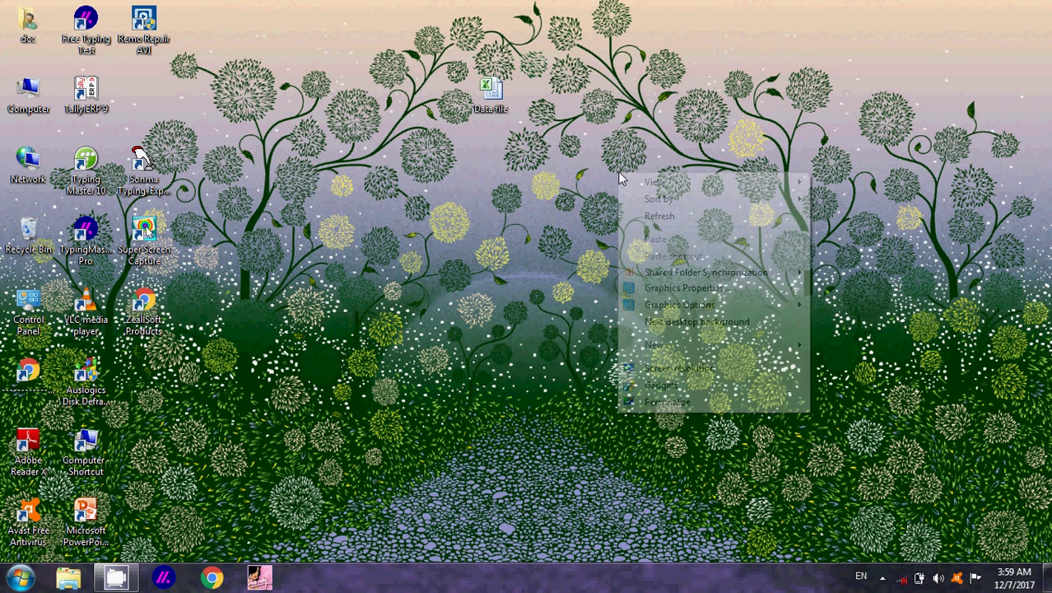
click(642, 216)
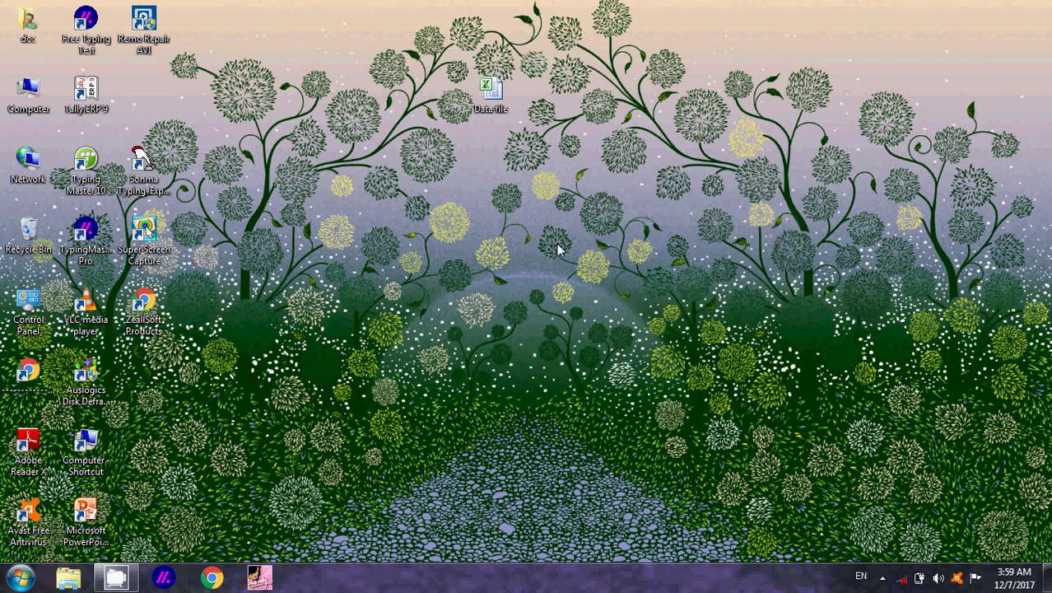
click(20, 579)
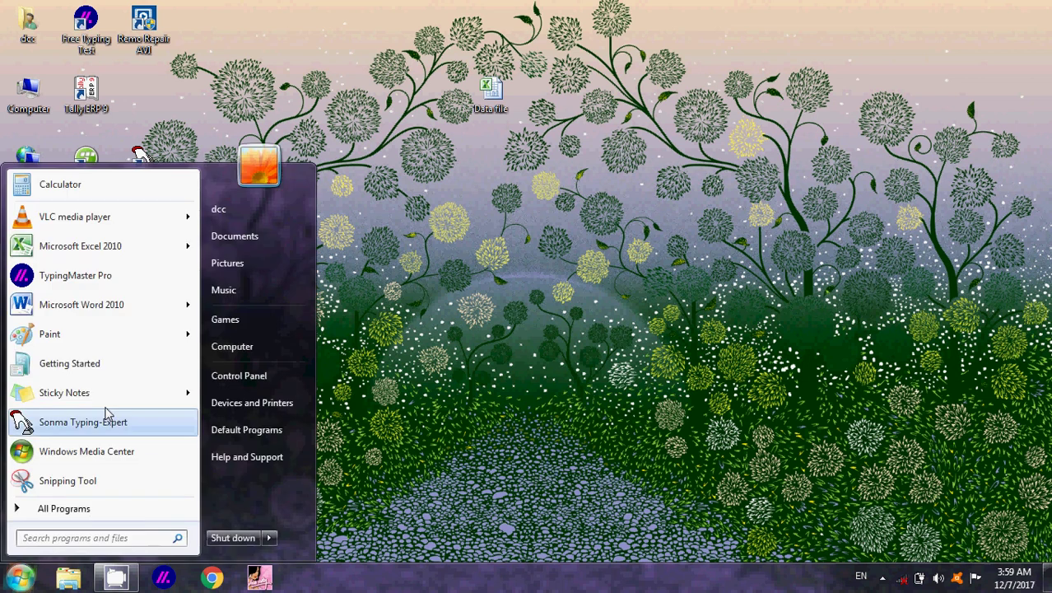
Launch Excel 2010 with a blank workbook and restore it to a smaller window.
click(96, 246)
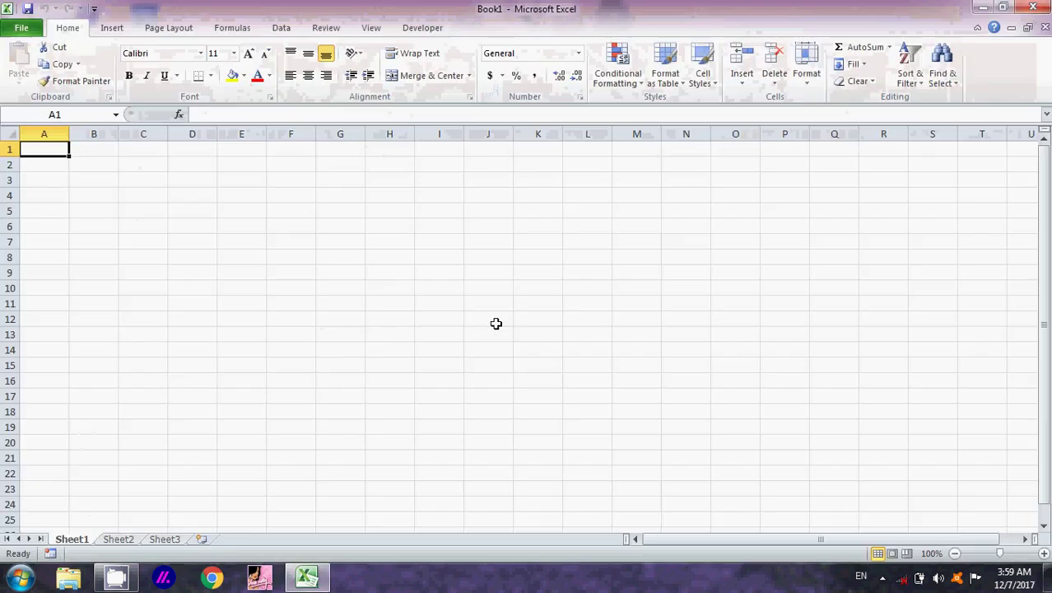
mouse_move(705, 17)
mouse_down()
mouse_move(691, 64)
mouse_move(697, 39)
mouse_up()
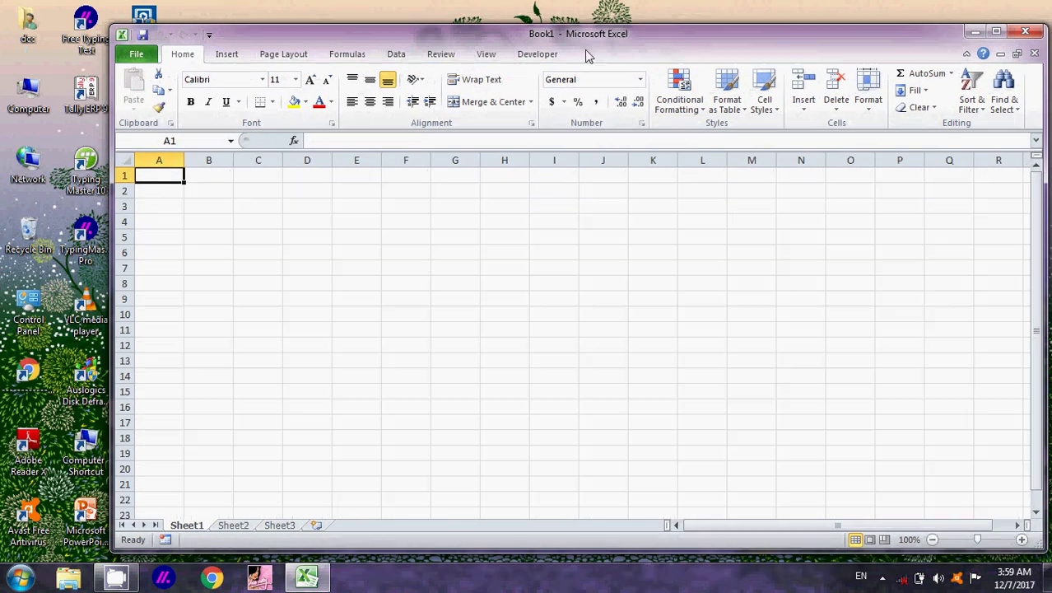
mouse_move(597, 45)
mouse_down()
mouse_move(578, 187)
mouse_move(589, 94)
mouse_up()
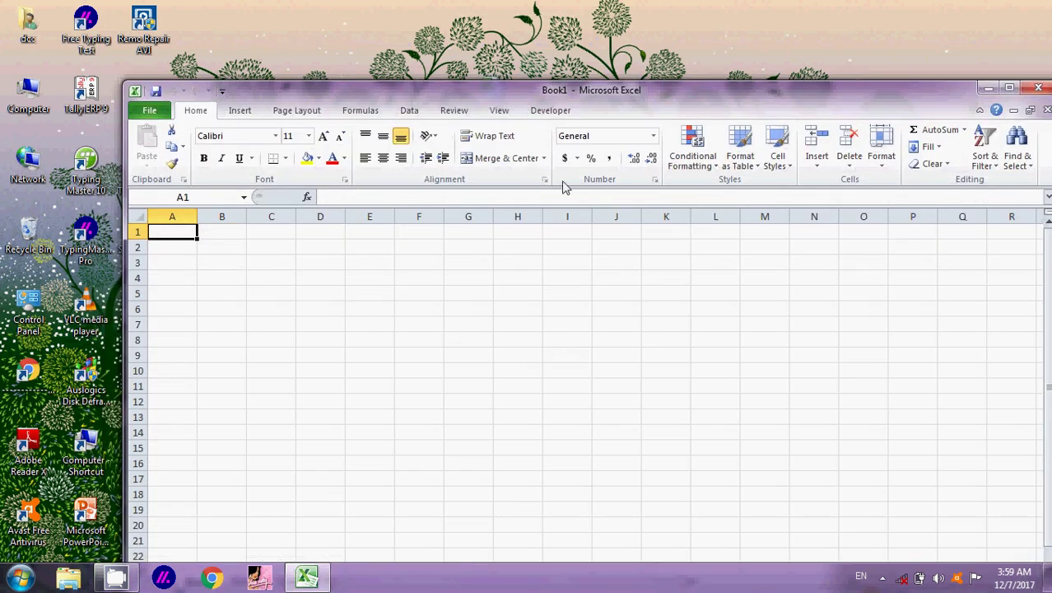
mouse_move(613, 94)
mouse_down()
mouse_move(620, 62)
mouse_move(608, 44)
mouse_up()
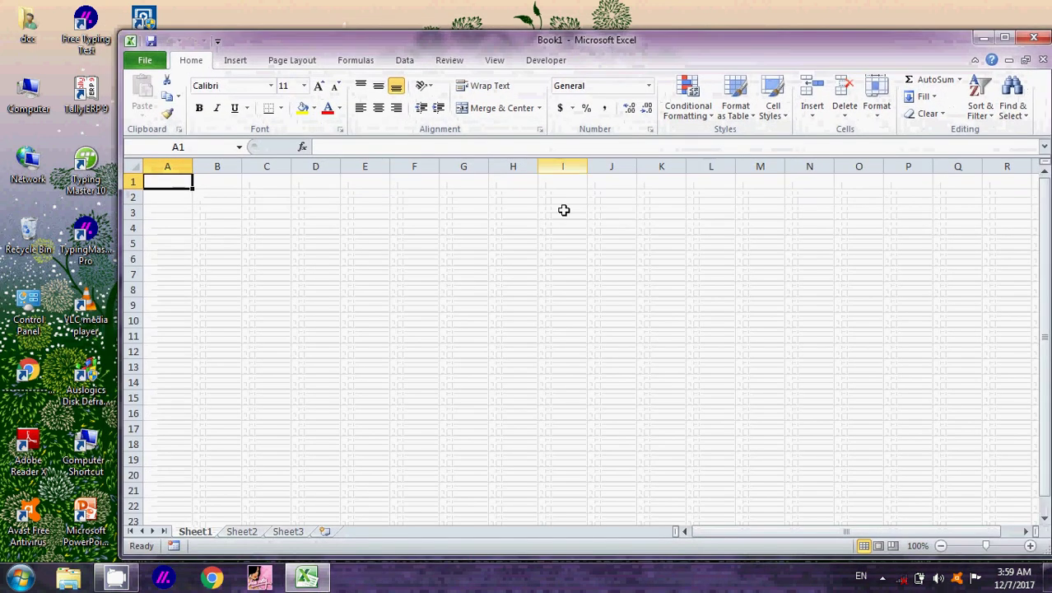
Switch to the Data tab and shift the Excel window right and down.
click(236, 59)
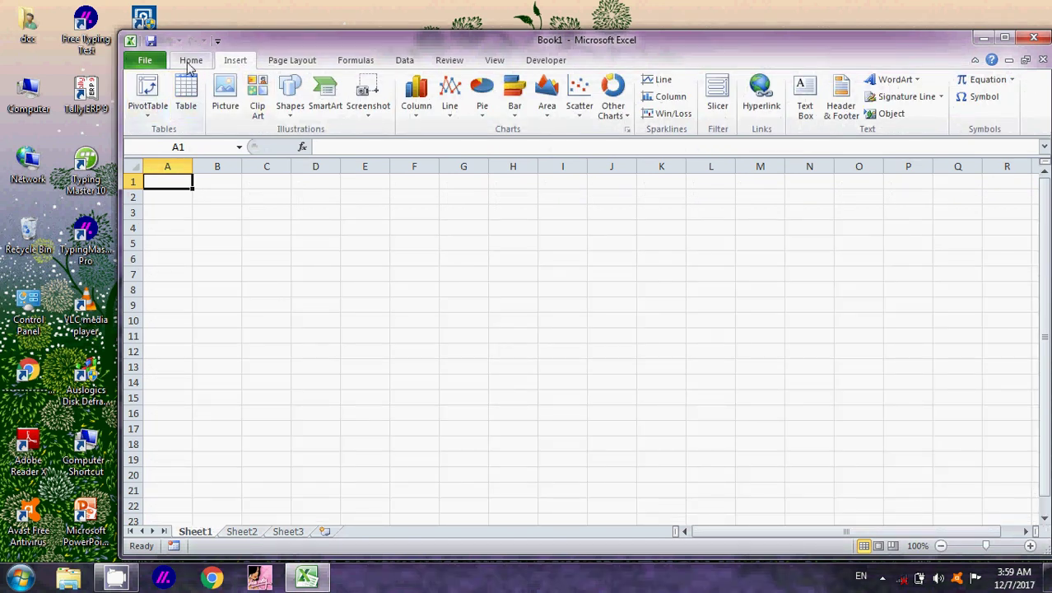
click(190, 62)
click(404, 61)
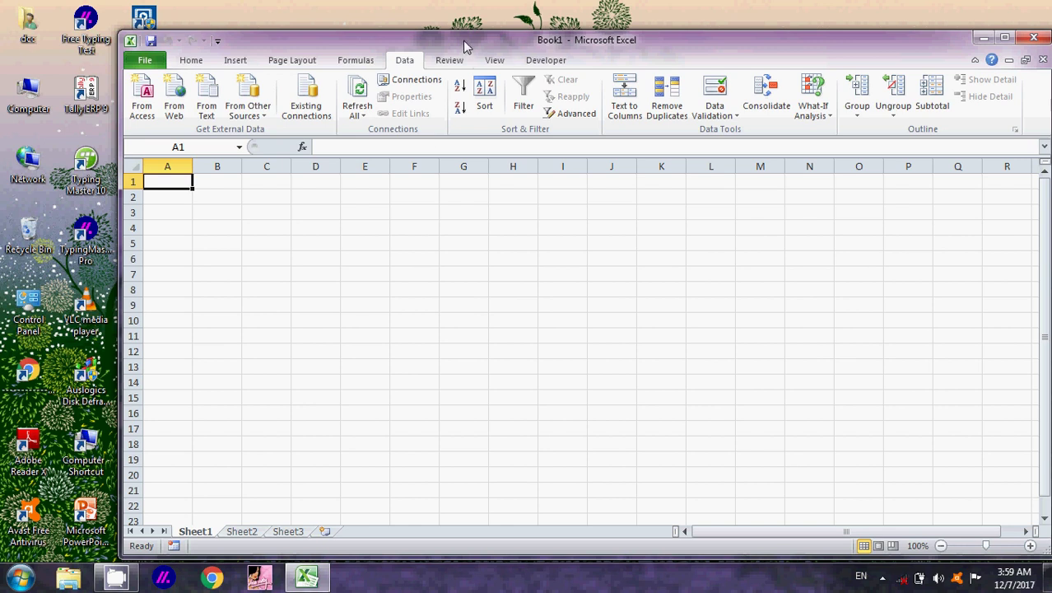
drag(465, 47, 536, 77)
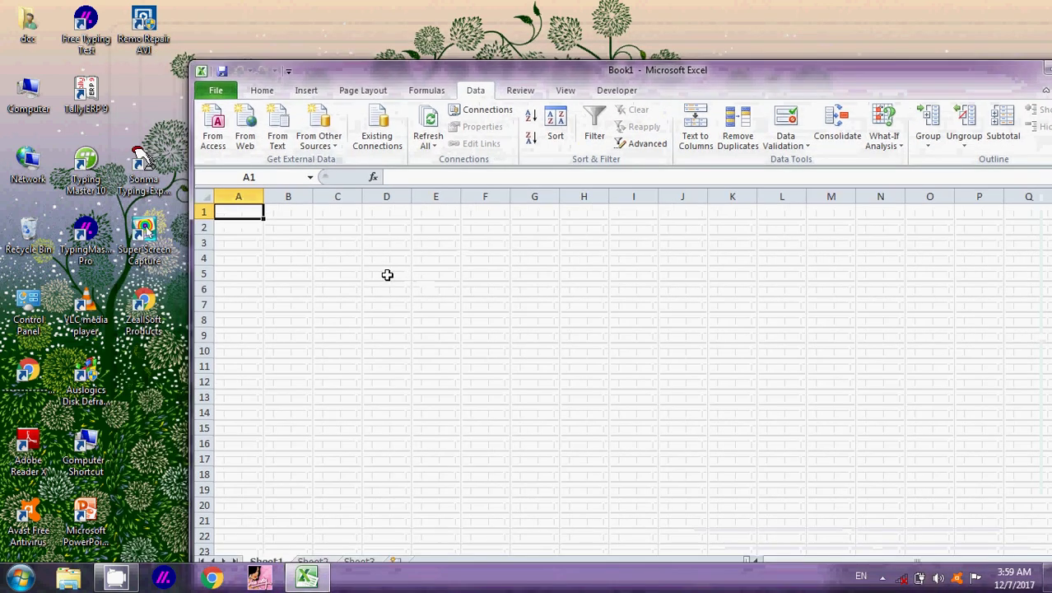
From Existing Connections, browse to the Desktop and open the Data file workbook as the source.
click(394, 141)
drag(533, 147, 399, 66)
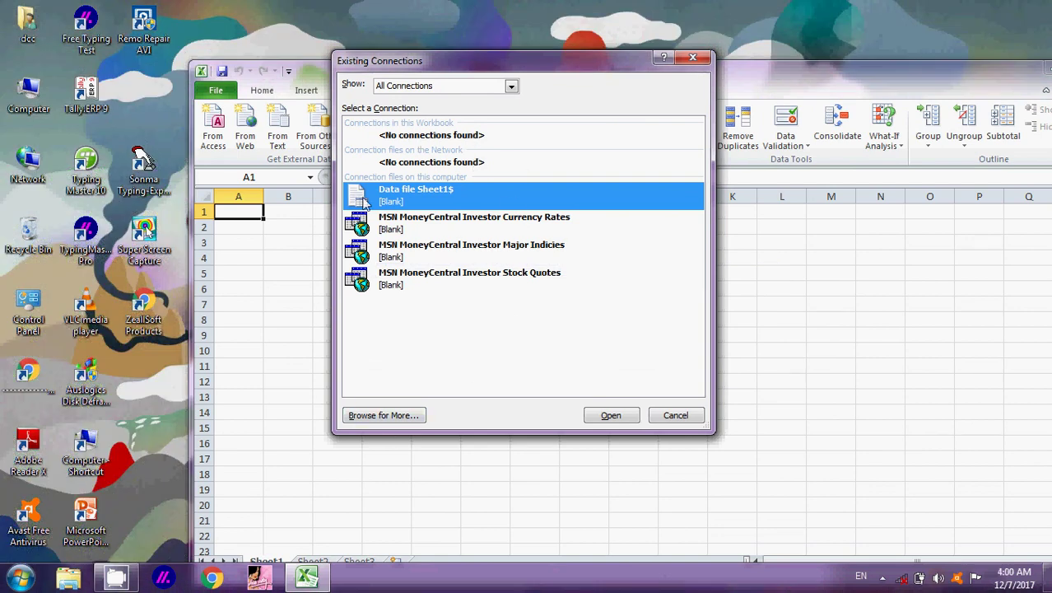
click(370, 415)
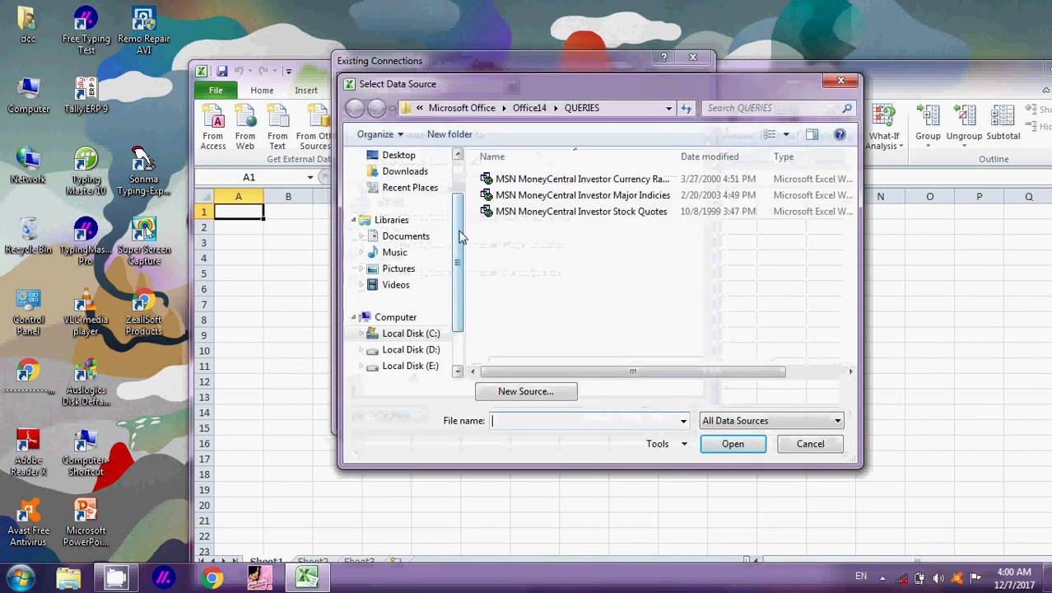
drag(459, 237, 462, 197)
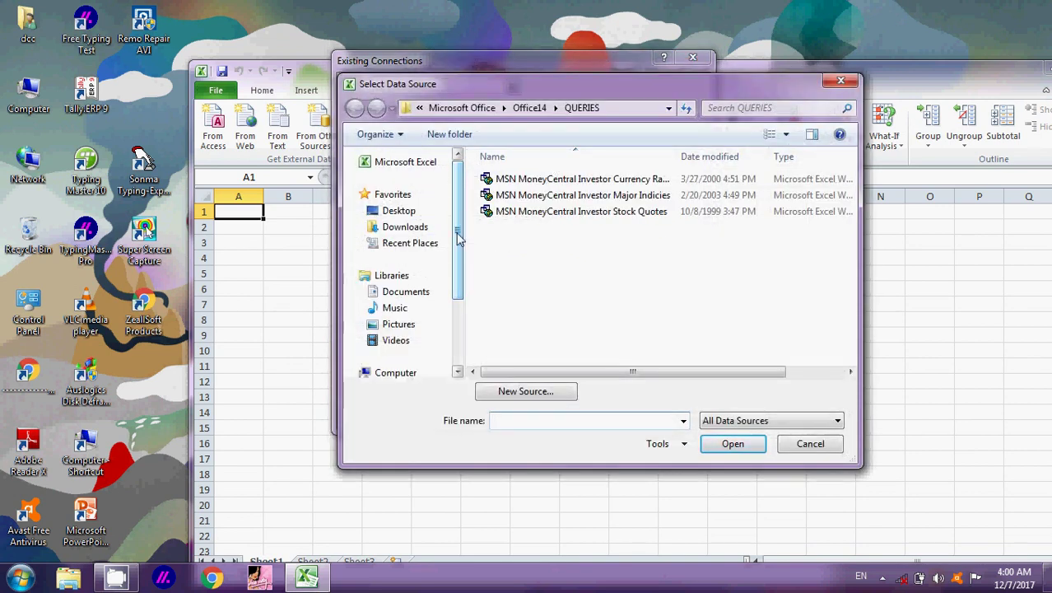
click(416, 213)
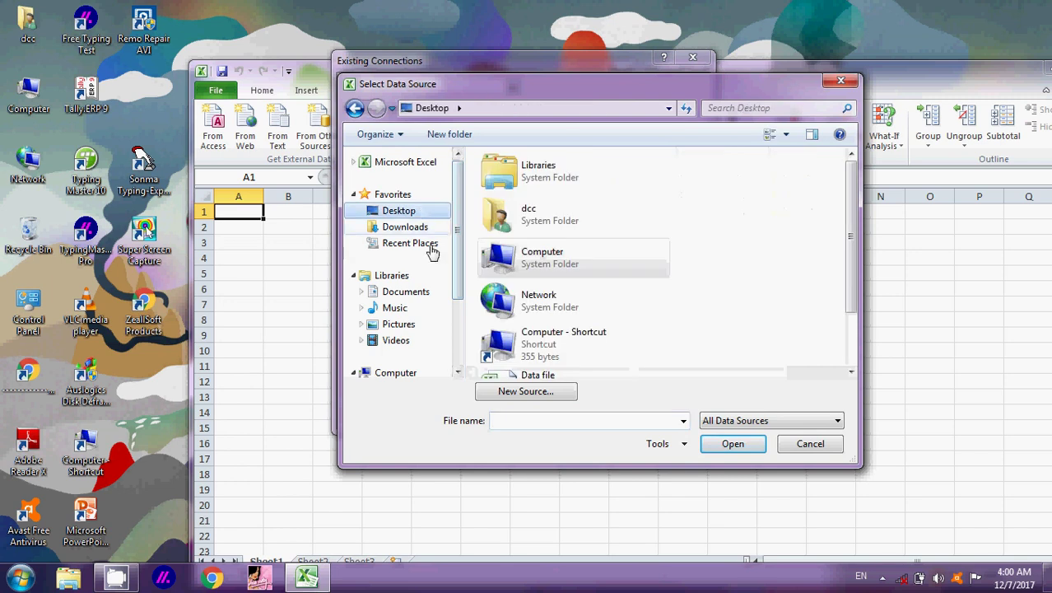
drag(851, 234, 856, 285)
click(580, 323)
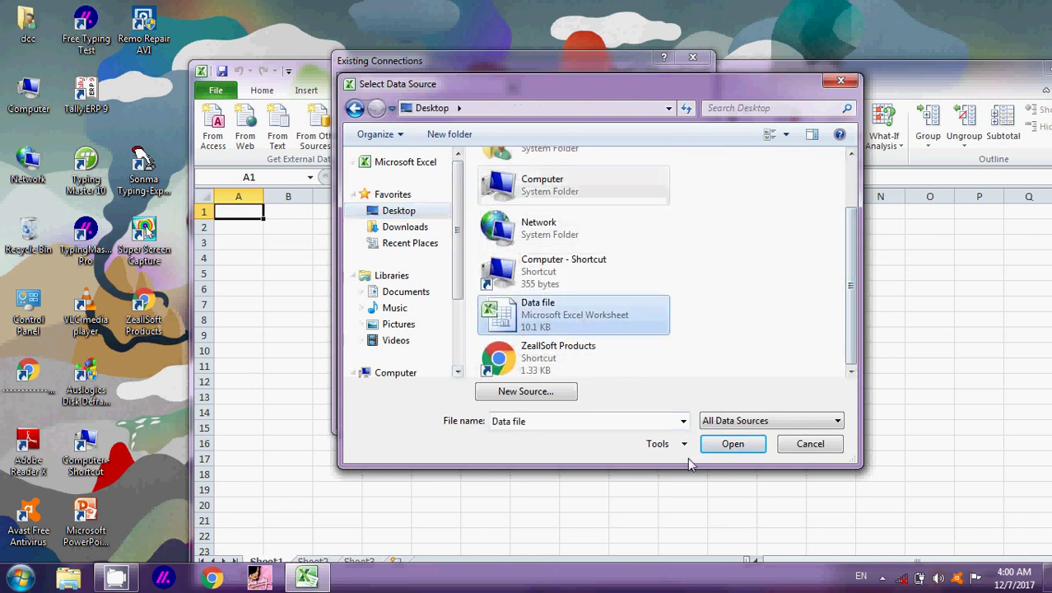
click(732, 444)
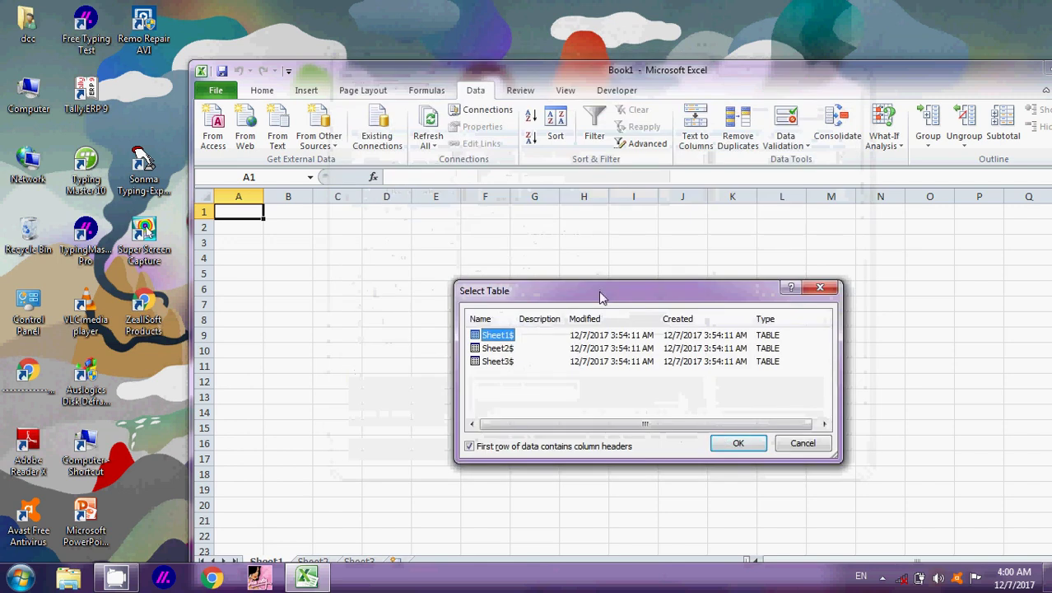
Move the Select Table dialog and click through the Sheet1$, Sheet2$ and Sheet3$ tables.
drag(600, 295, 510, 159)
click(412, 213)
click(410, 226)
click(412, 214)
click(419, 203)
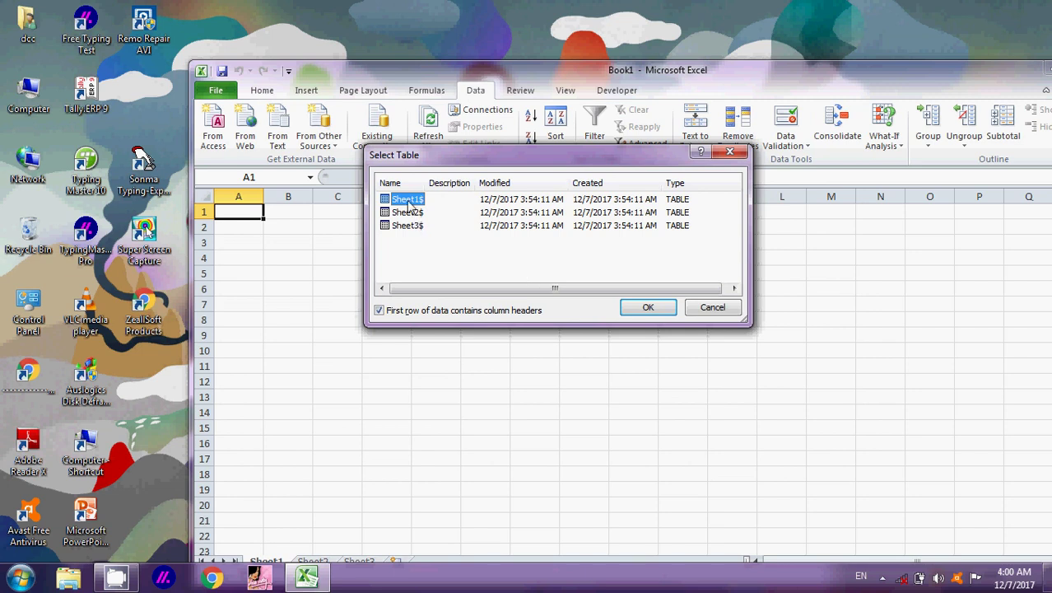
Cancel the table selection and close the blank Excel workbook.
click(729, 152)
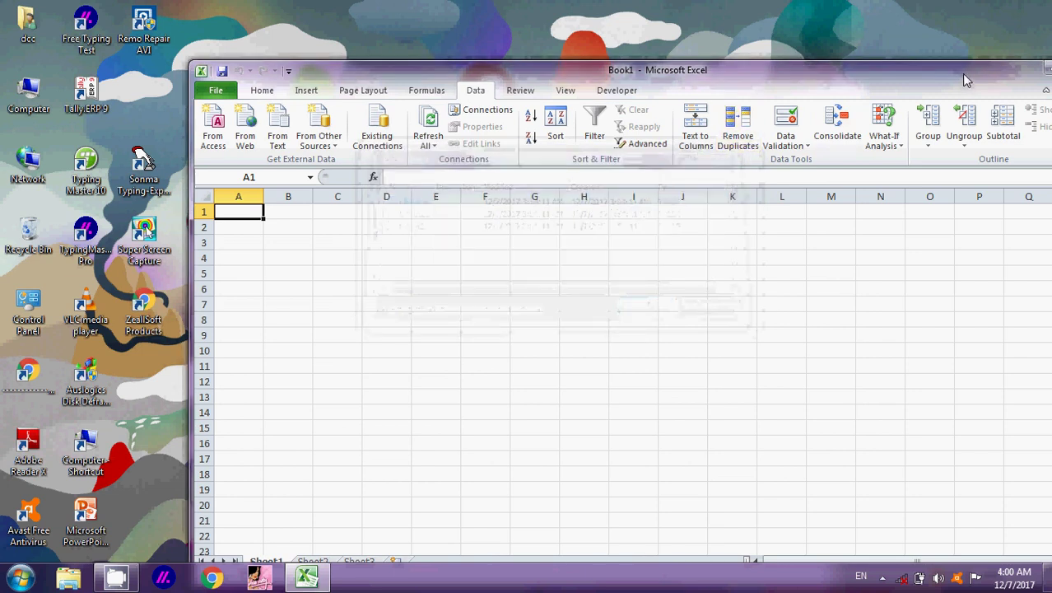
drag(962, 74, 750, 51)
click(893, 45)
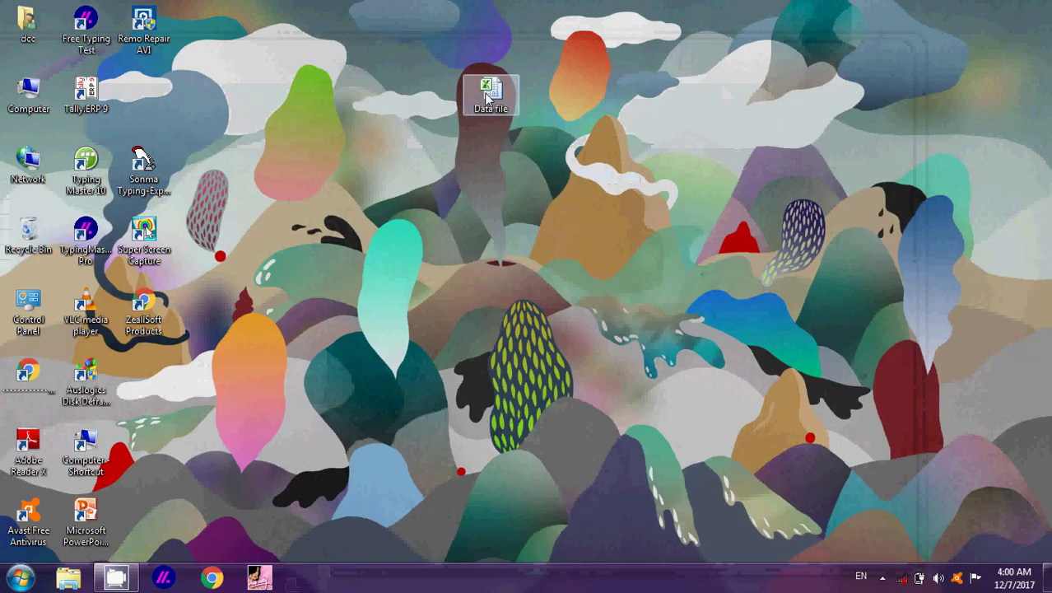
Reopen Data file to check the empty Sheet2 and Sheet1's sales, then launch a new Excel session.
double_click(487, 96)
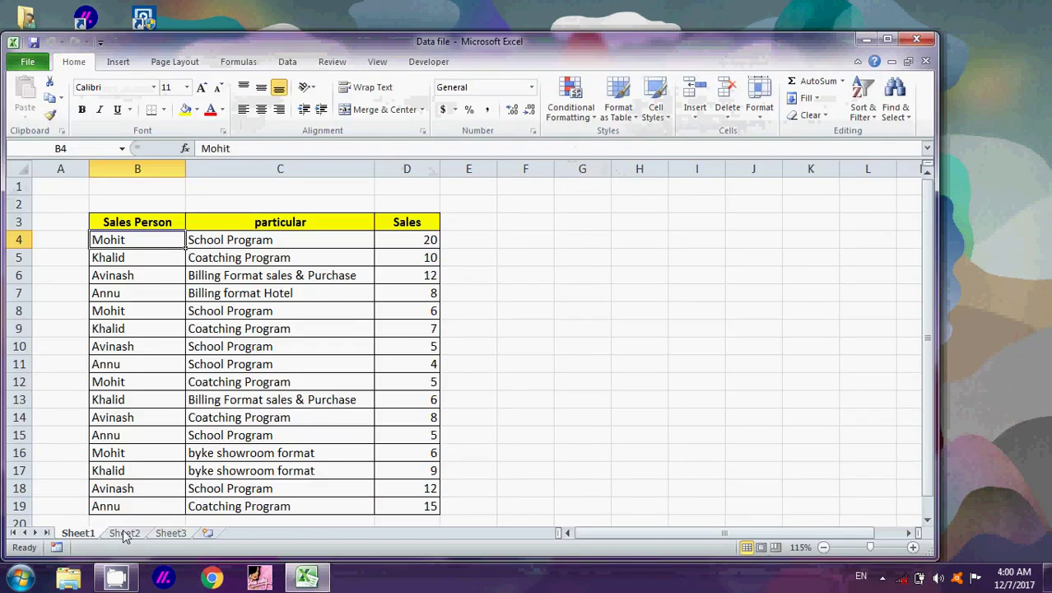
click(122, 534)
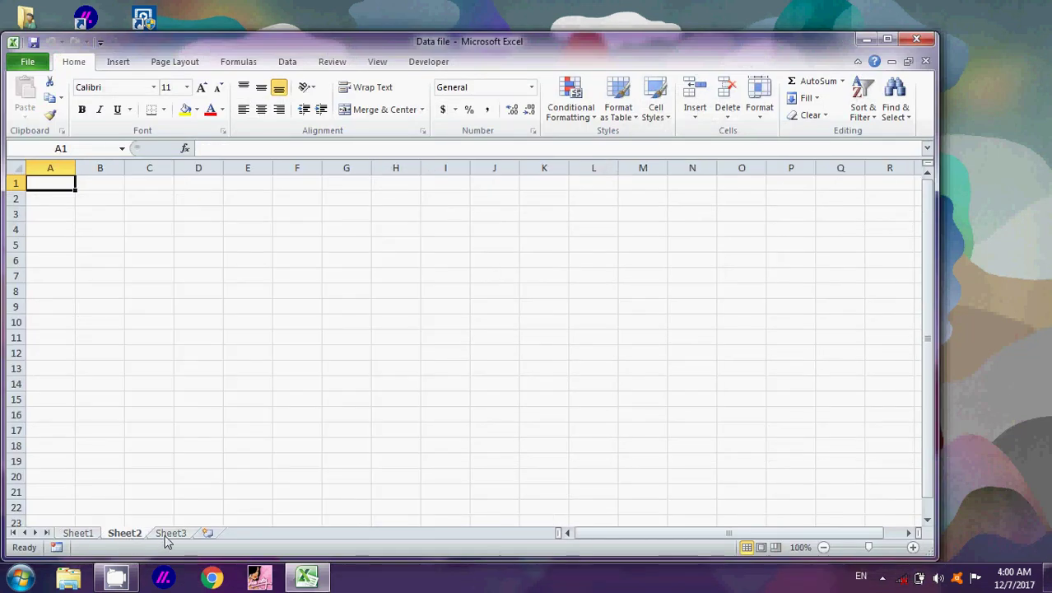
click(87, 533)
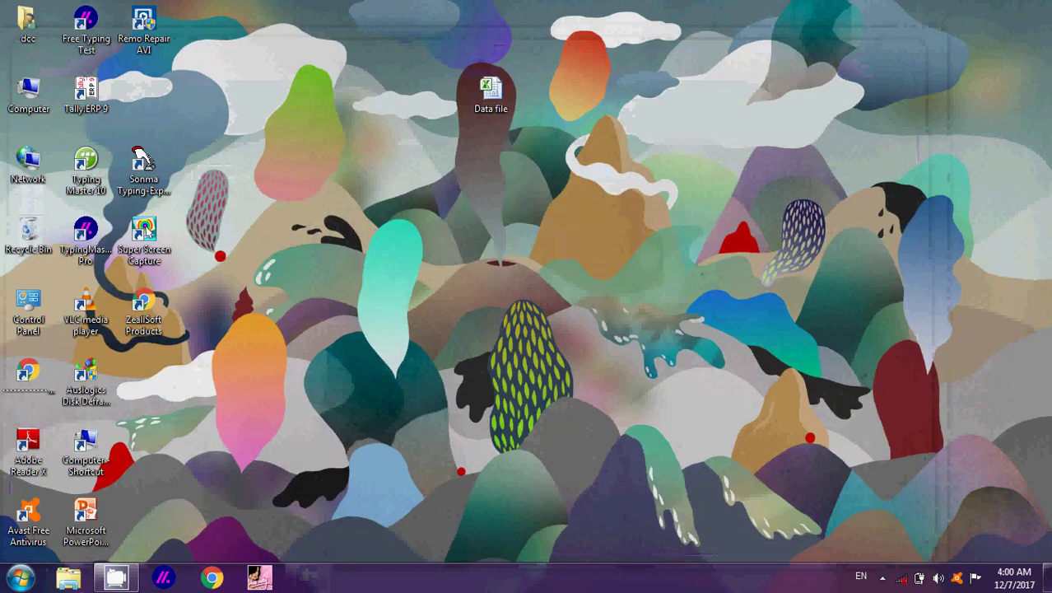
click(20, 577)
click(78, 251)
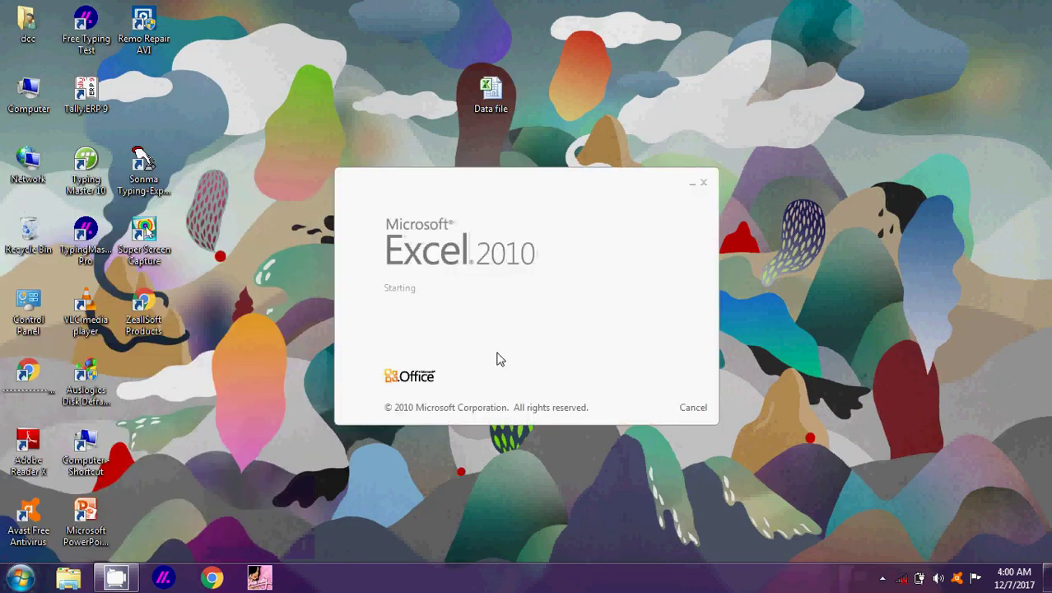
Through Data > Existing Connections > Browse for More, choose Data file on the Desktop.
drag(489, 47, 606, 38)
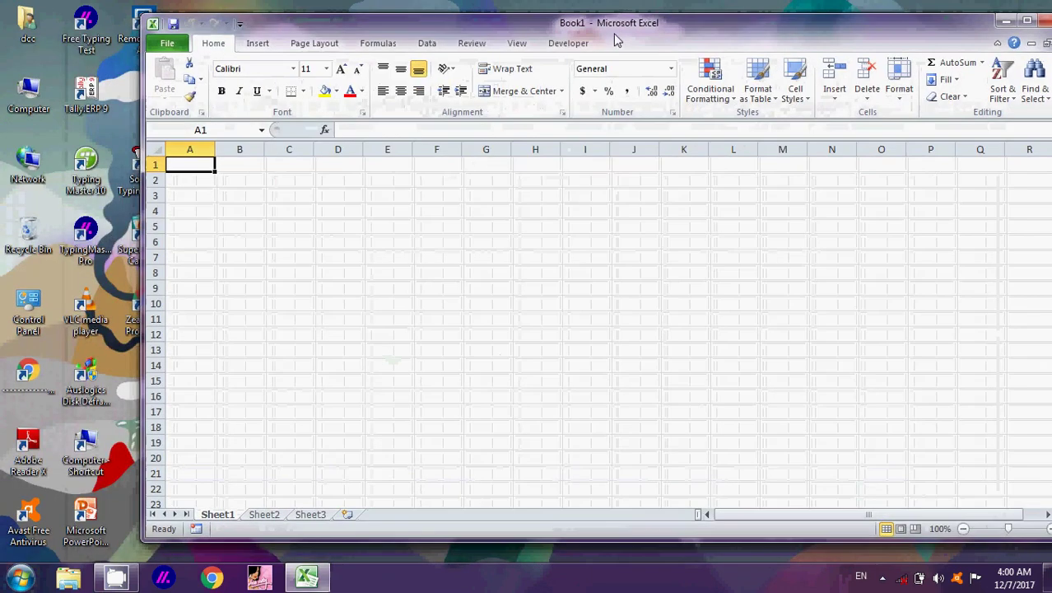
click(402, 52)
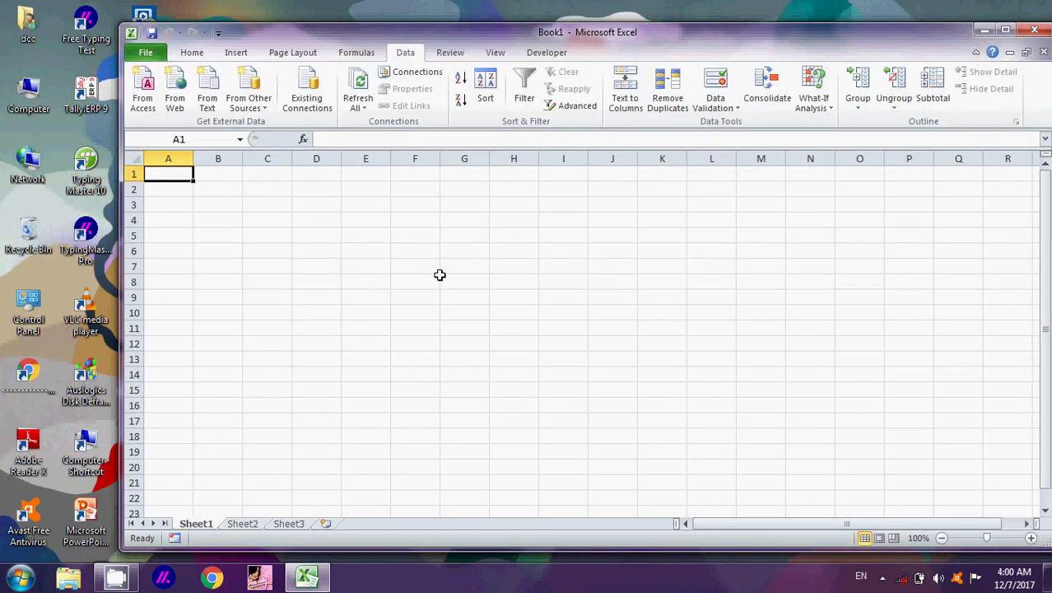
click(307, 97)
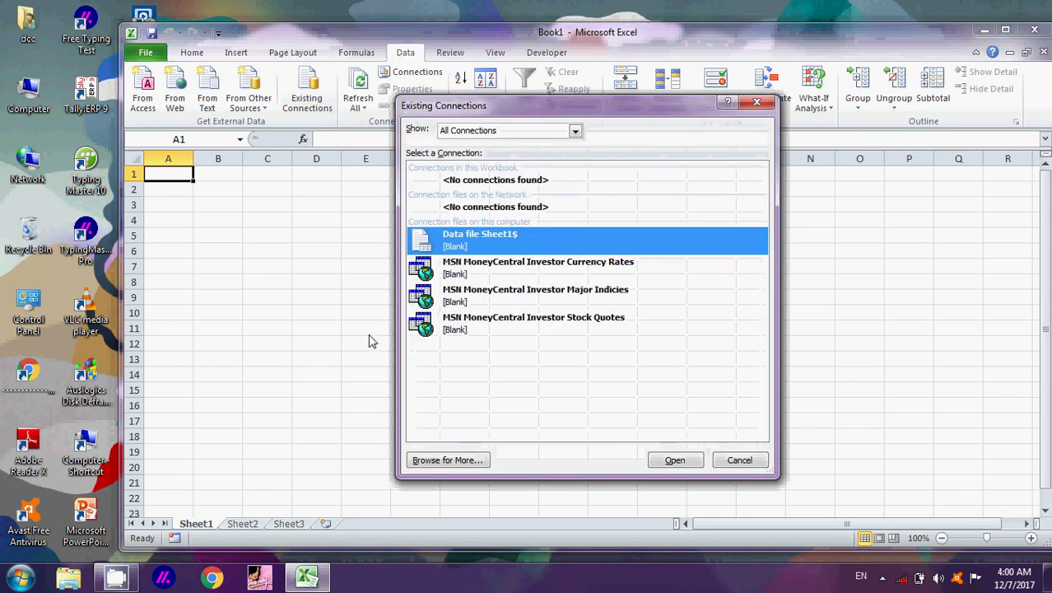
click(466, 461)
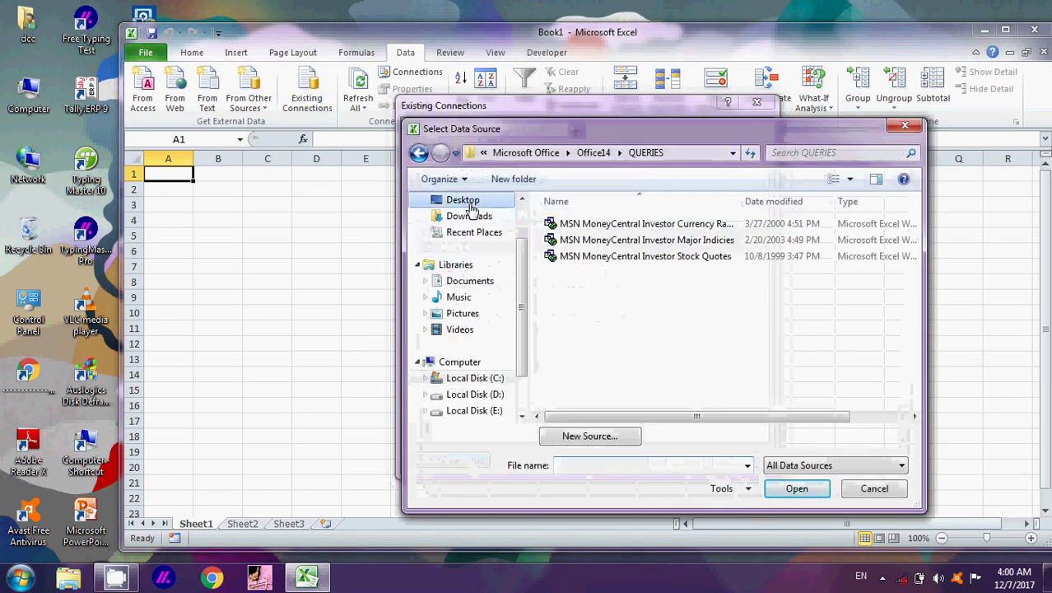
click(463, 200)
drag(916, 277, 916, 348)
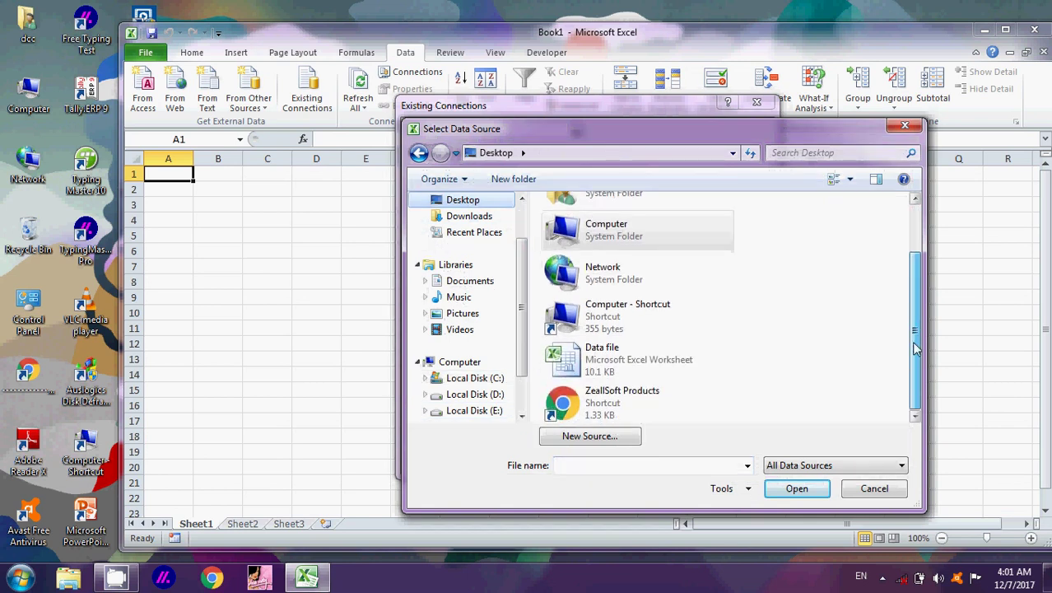
click(629, 367)
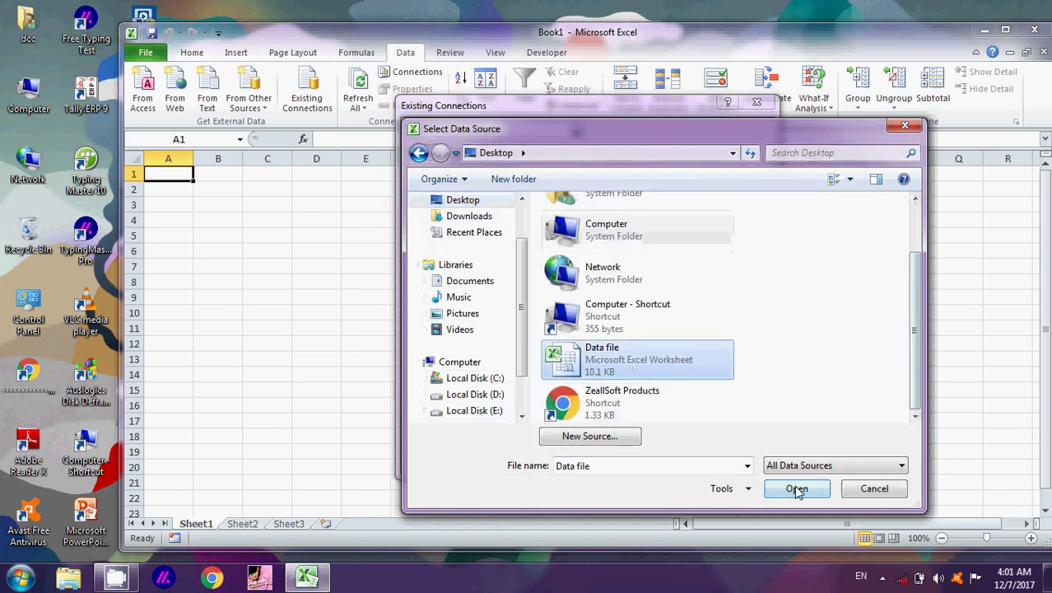
click(795, 489)
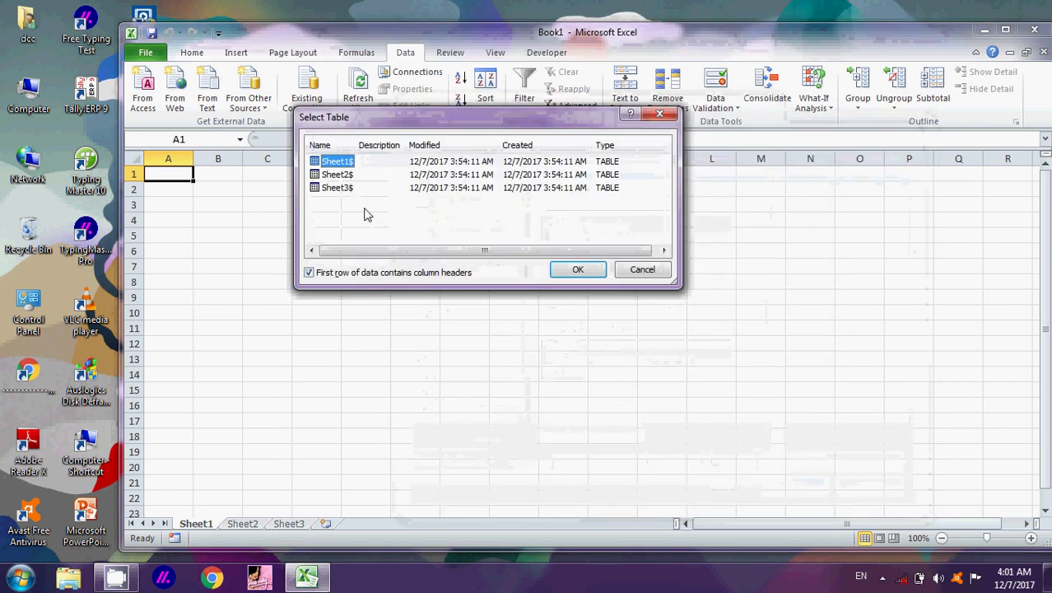
Import Sheet1$ as a PivotChart and PivotTable Report on the existing worksheet at cell C4.
click(575, 270)
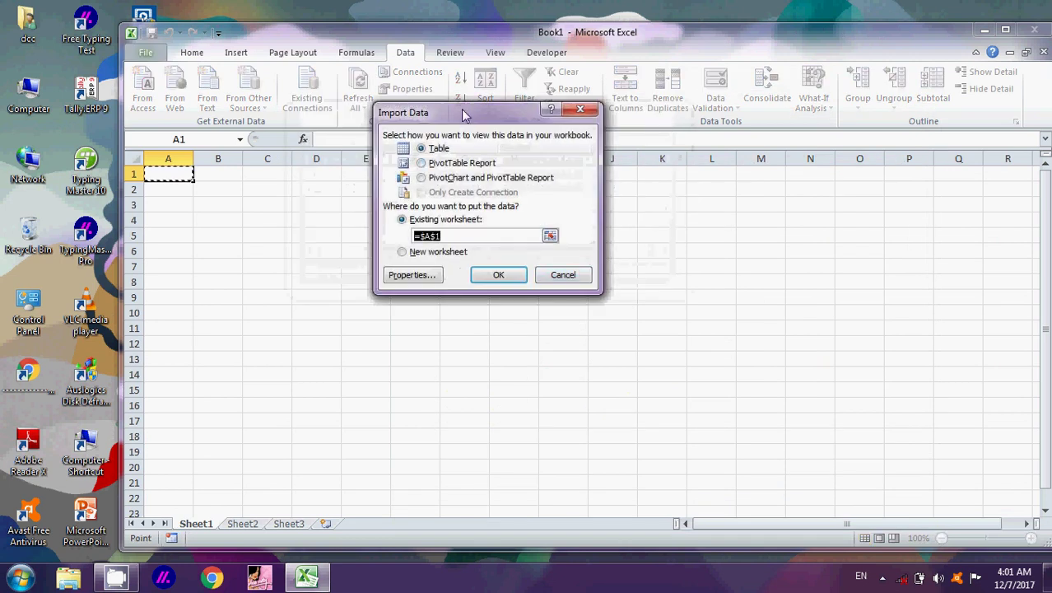
drag(466, 111, 721, 216)
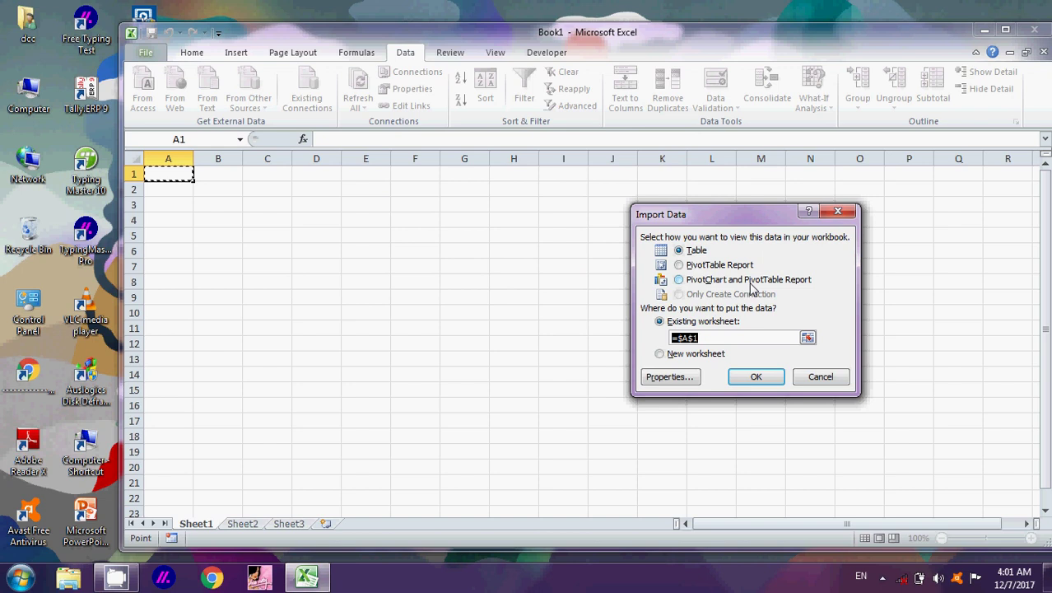
click(704, 280)
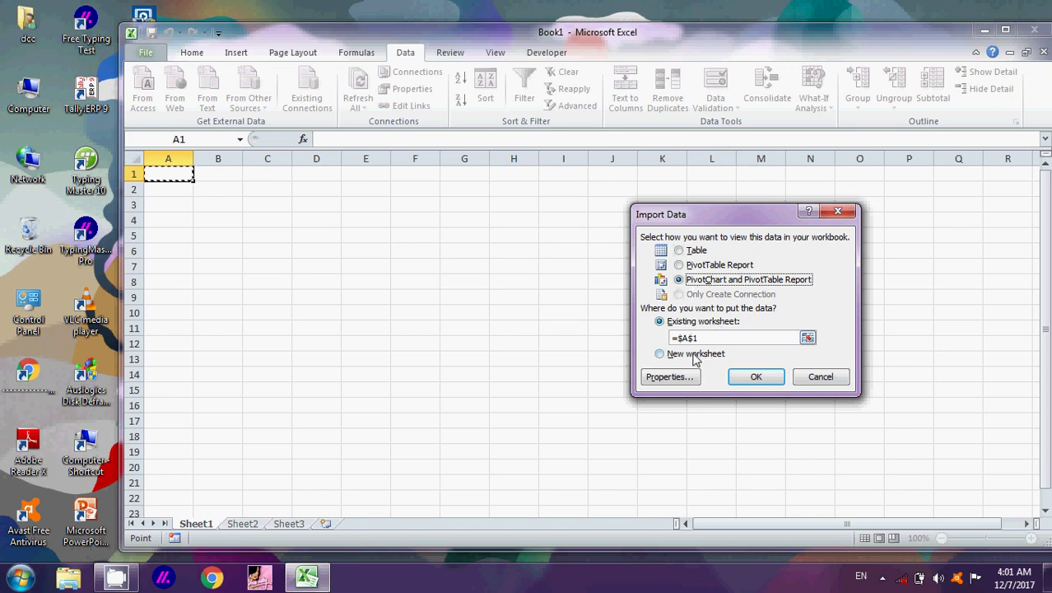
click(267, 221)
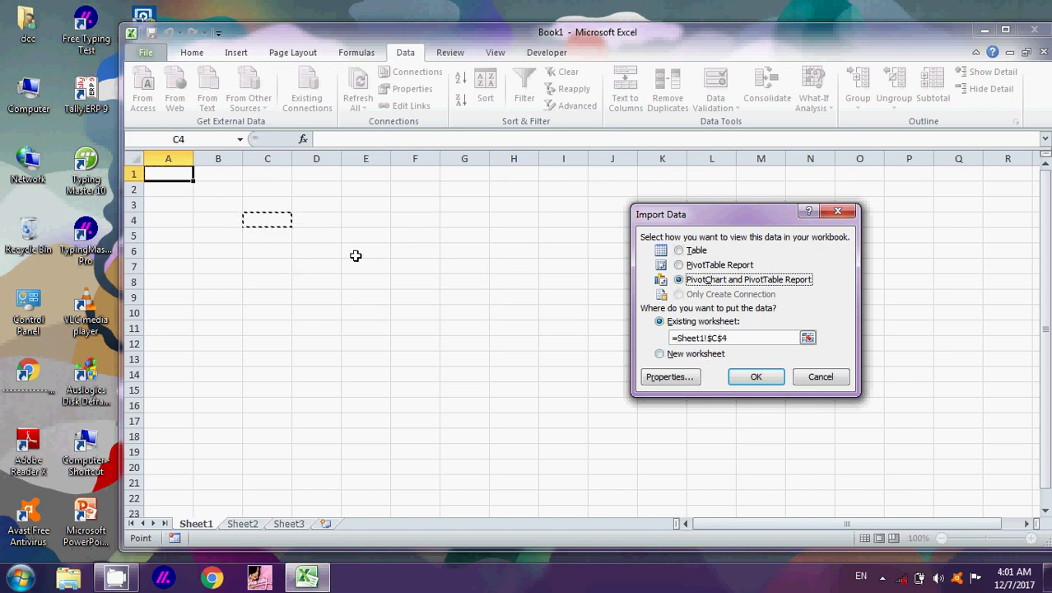
click(752, 377)
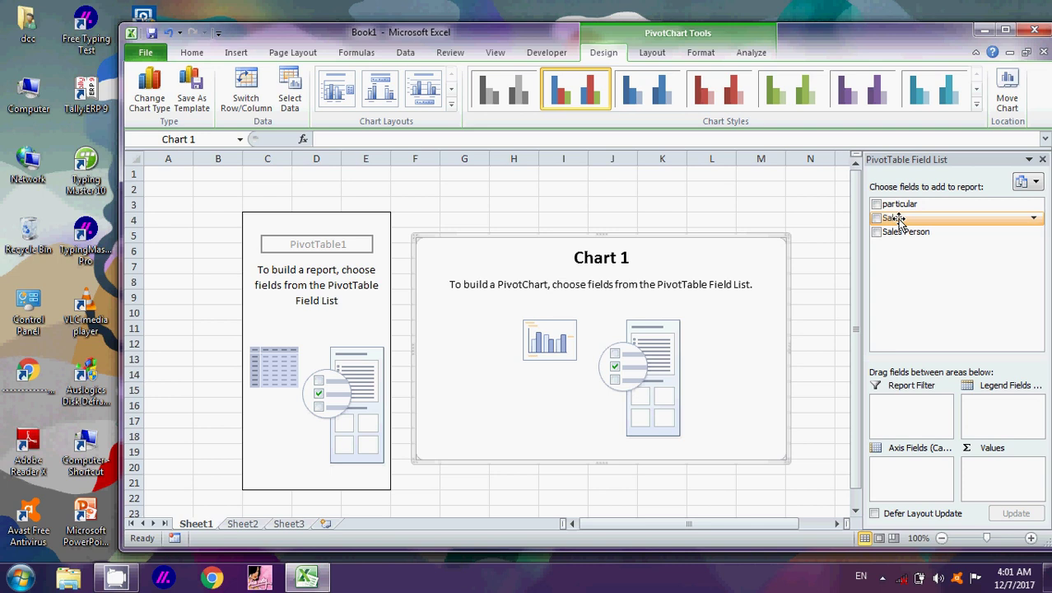
Add Sales as the summed value, with particular and Sales Person as axis fields.
drag(899, 221, 1028, 486)
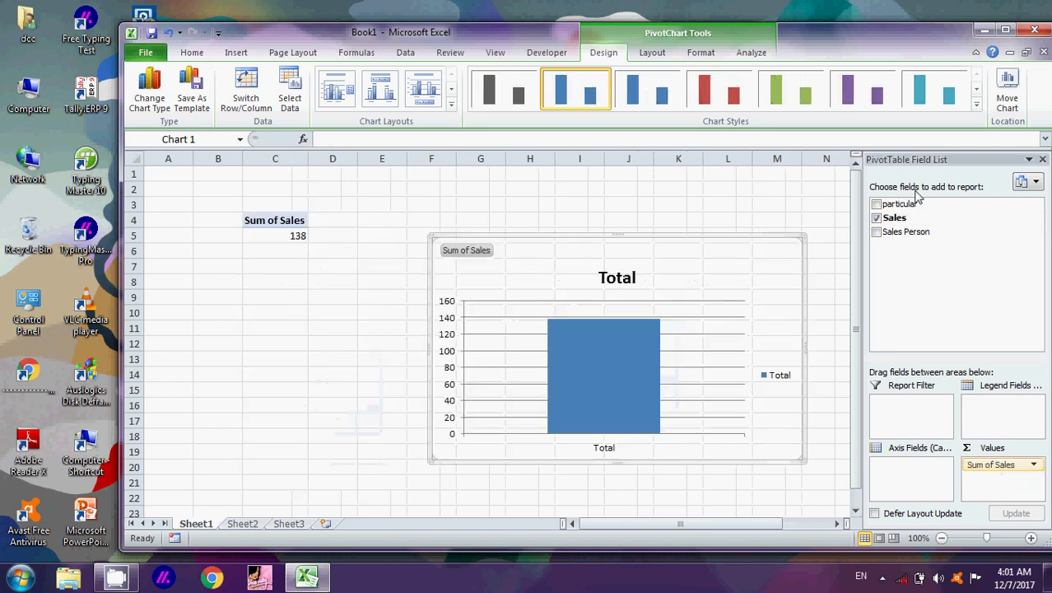
drag(912, 205, 910, 472)
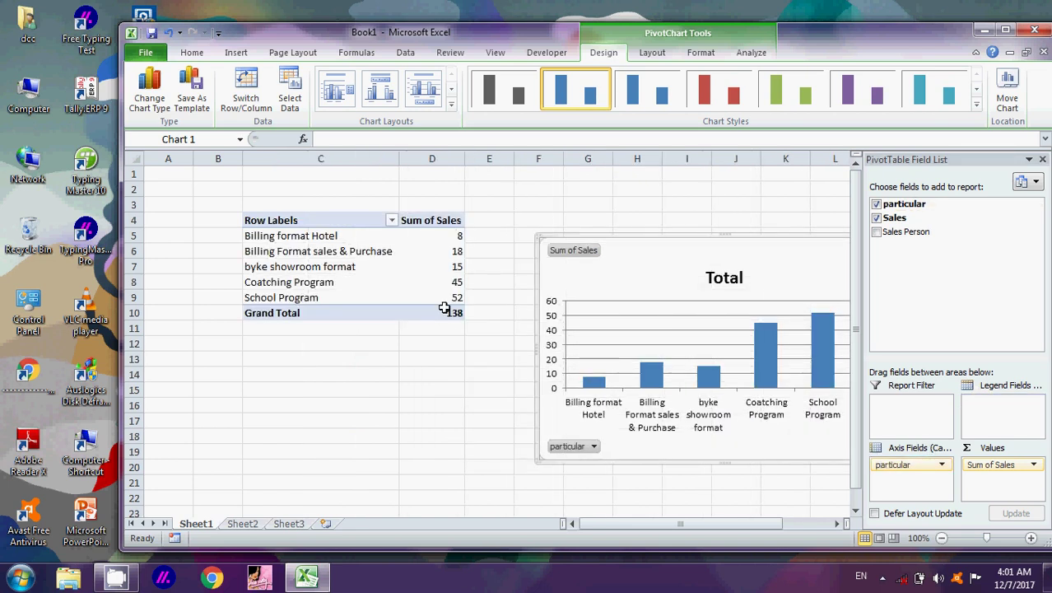
drag(905, 231, 898, 465)
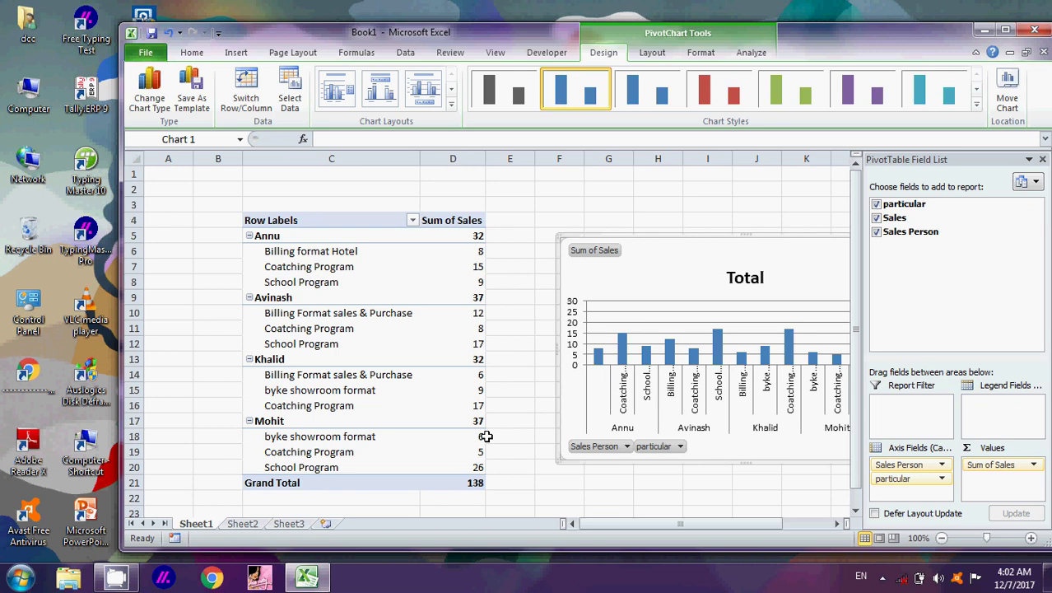
Maximize the Excel window and click back onto the worksheet grid.
click(882, 577)
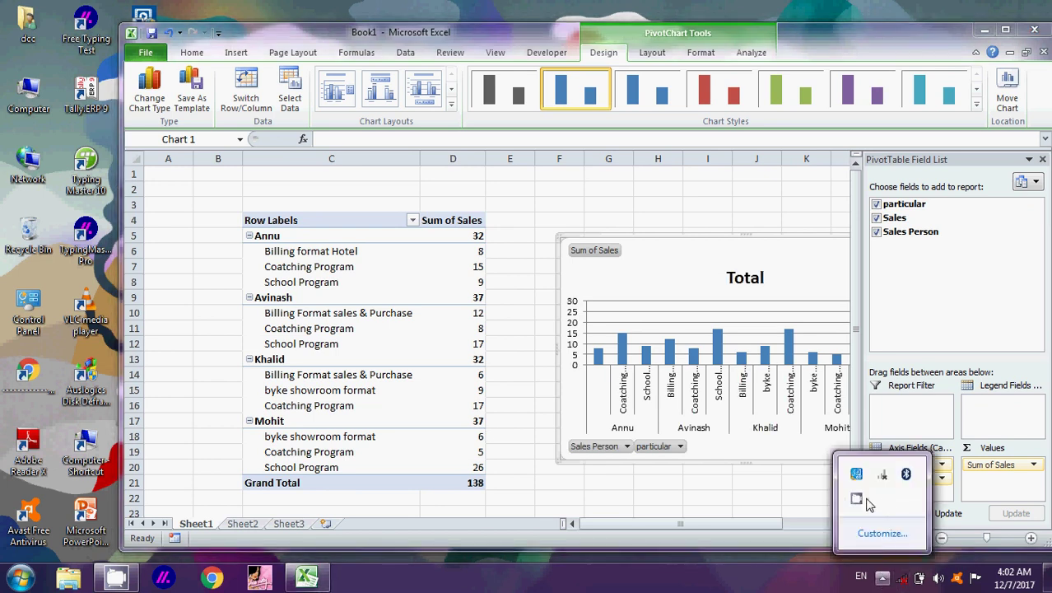
click(856, 500)
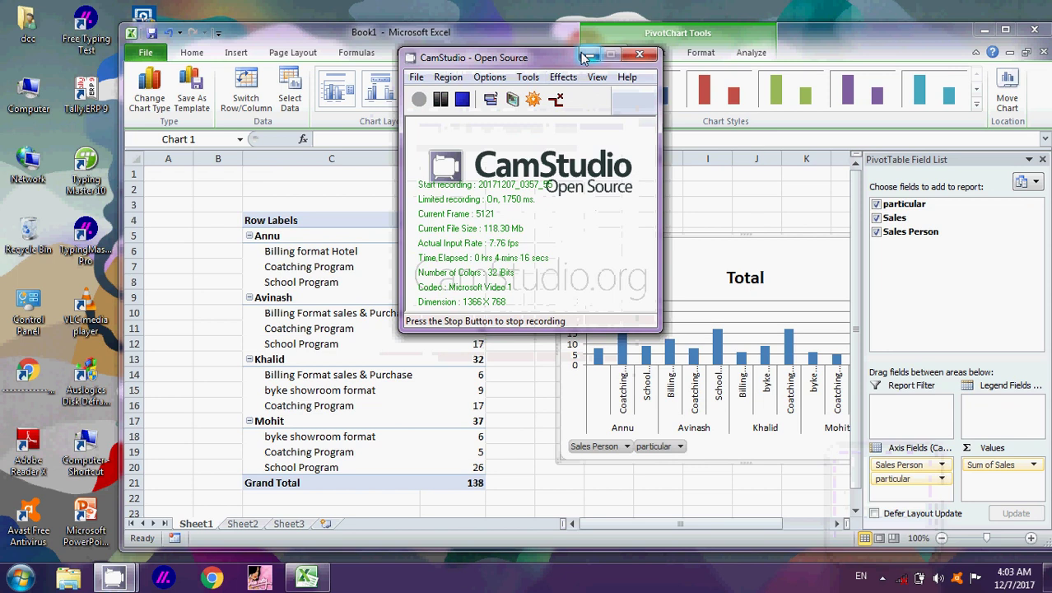
click(590, 55)
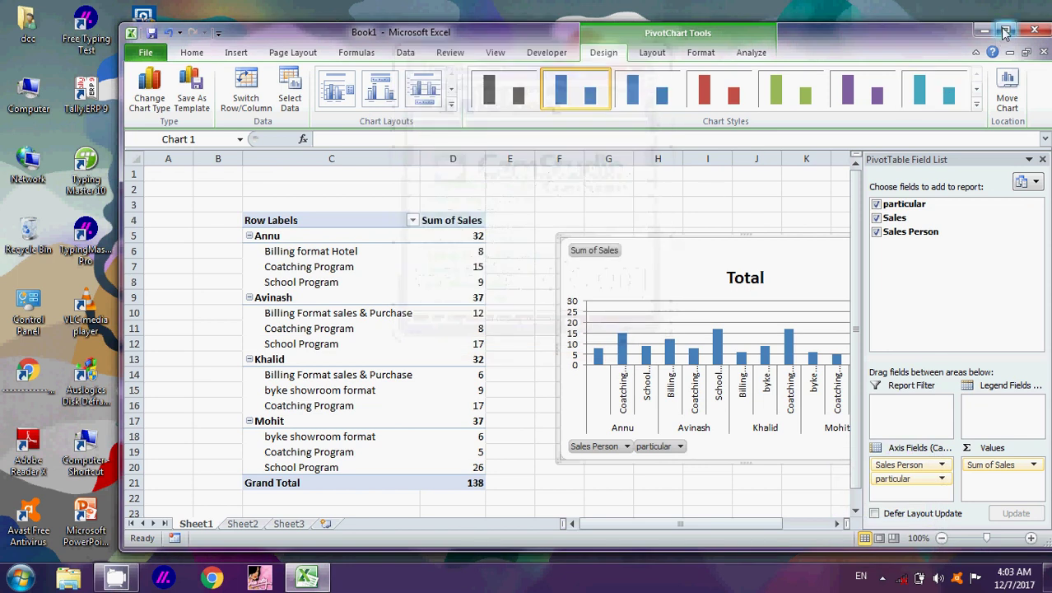
click(1005, 29)
click(524, 178)
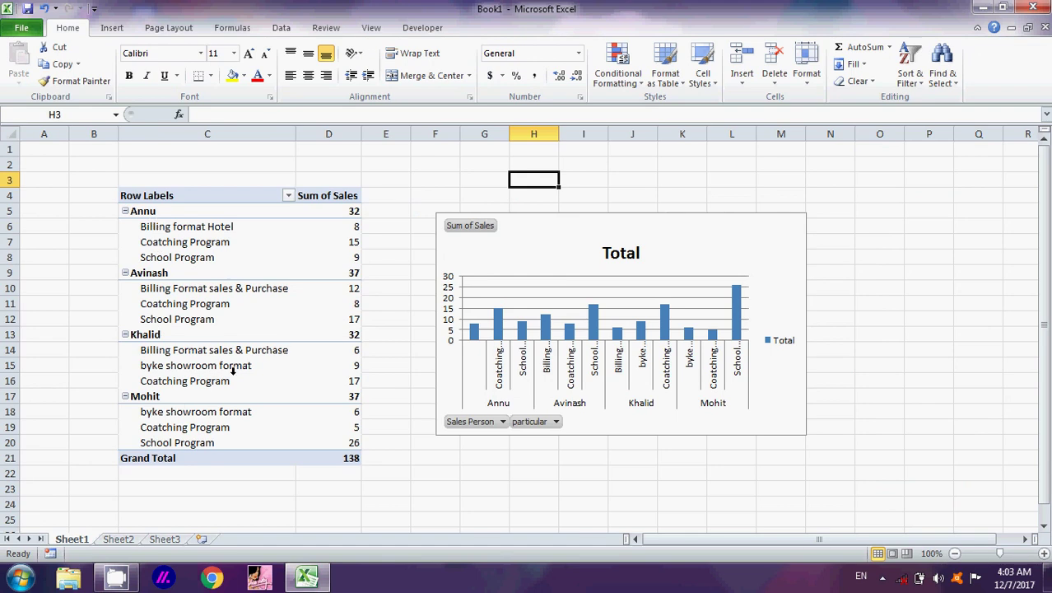
Drag the pivot chart up beside the table and move it onto Sheet2.
click(532, 220)
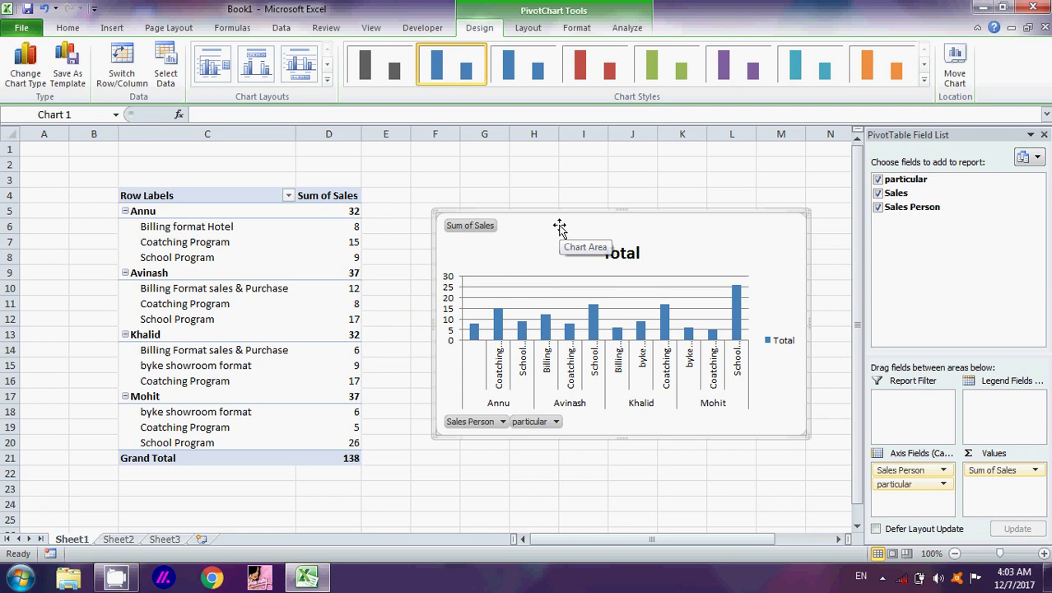
drag(559, 226, 528, 200)
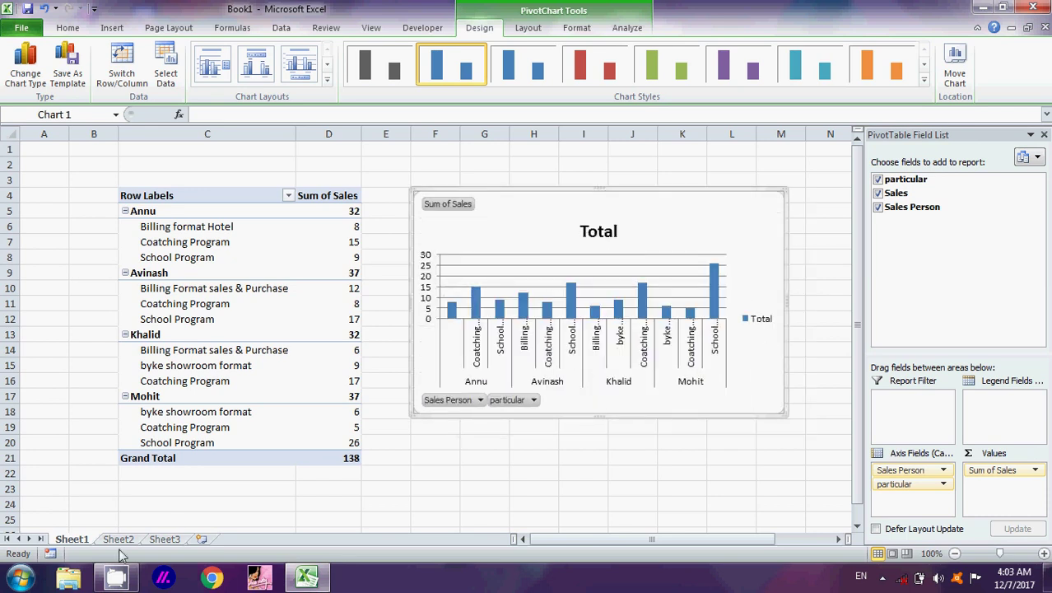
click(955, 70)
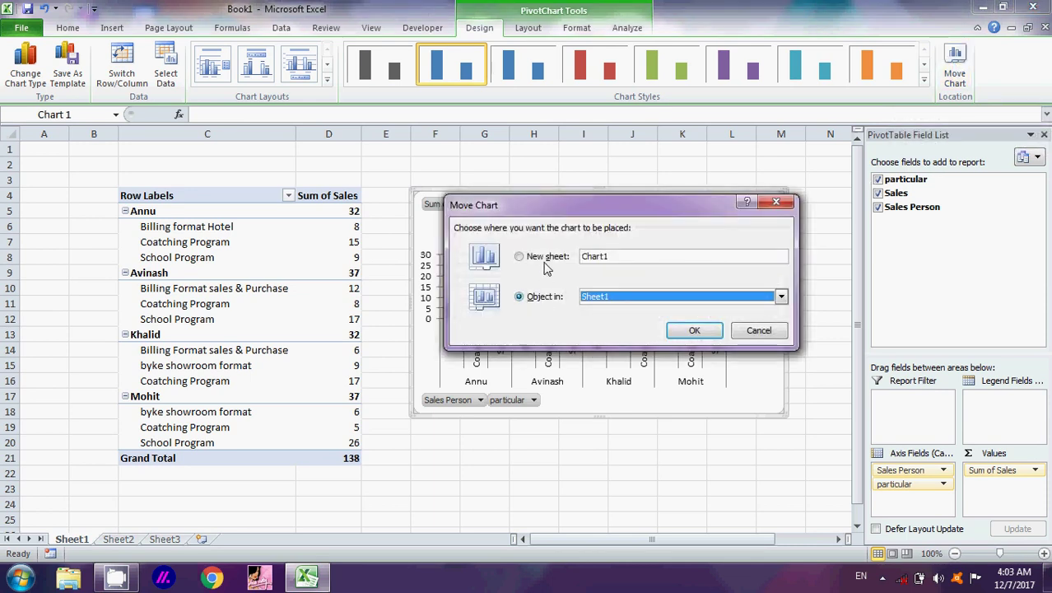
click(634, 300)
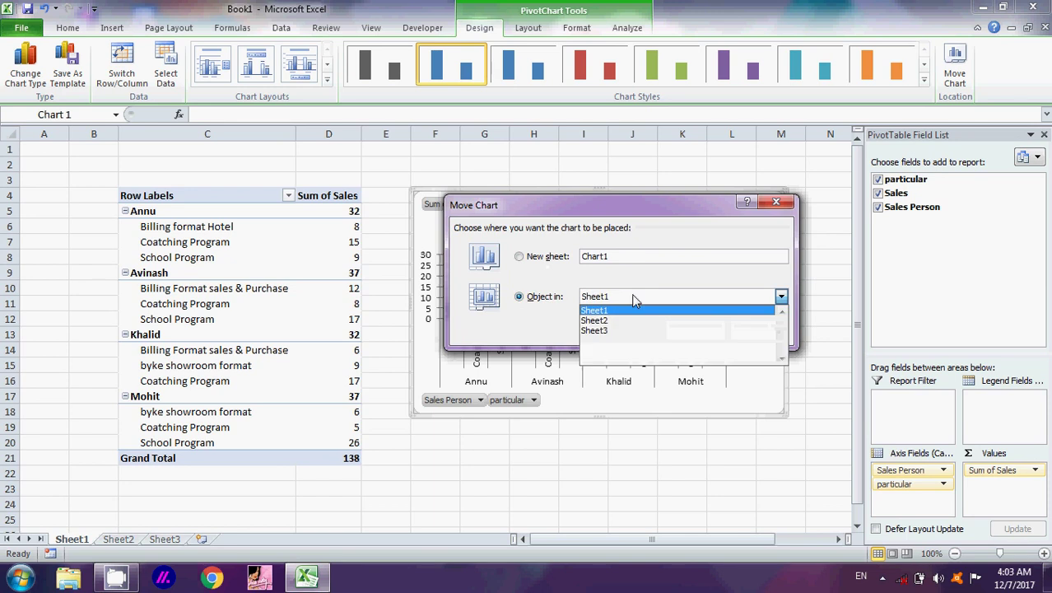
click(627, 318)
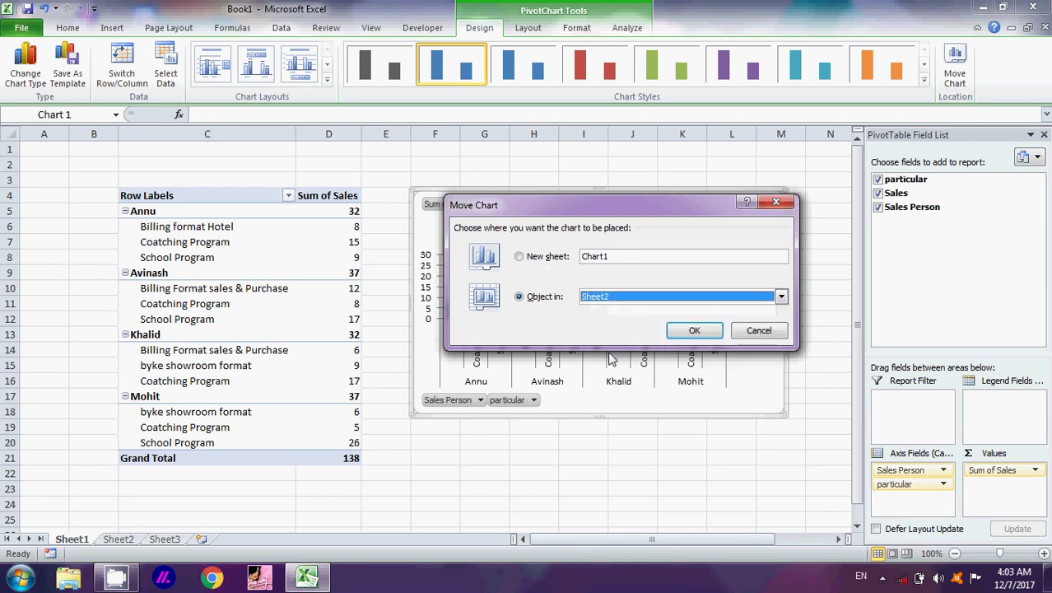
click(680, 332)
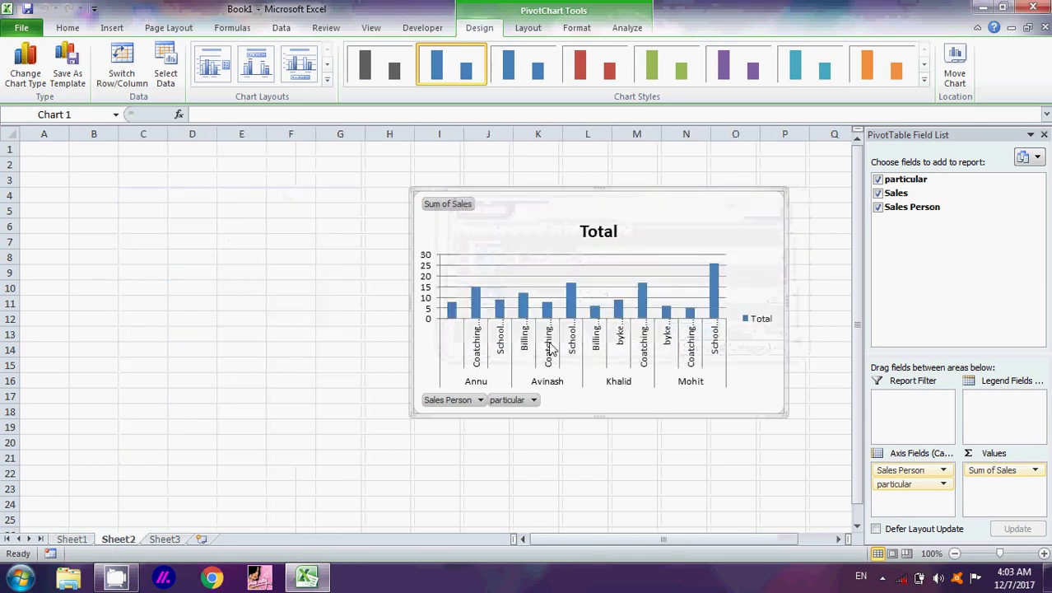
Shift the chart further left, then move it to its own new chart sheet, Chart1.
drag(537, 230, 398, 230)
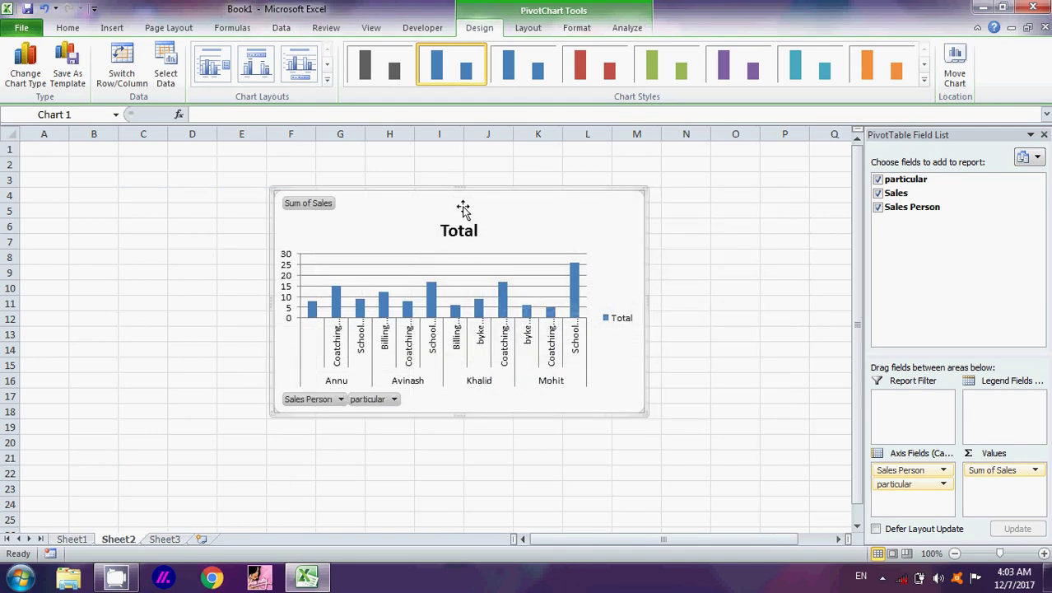
click(954, 72)
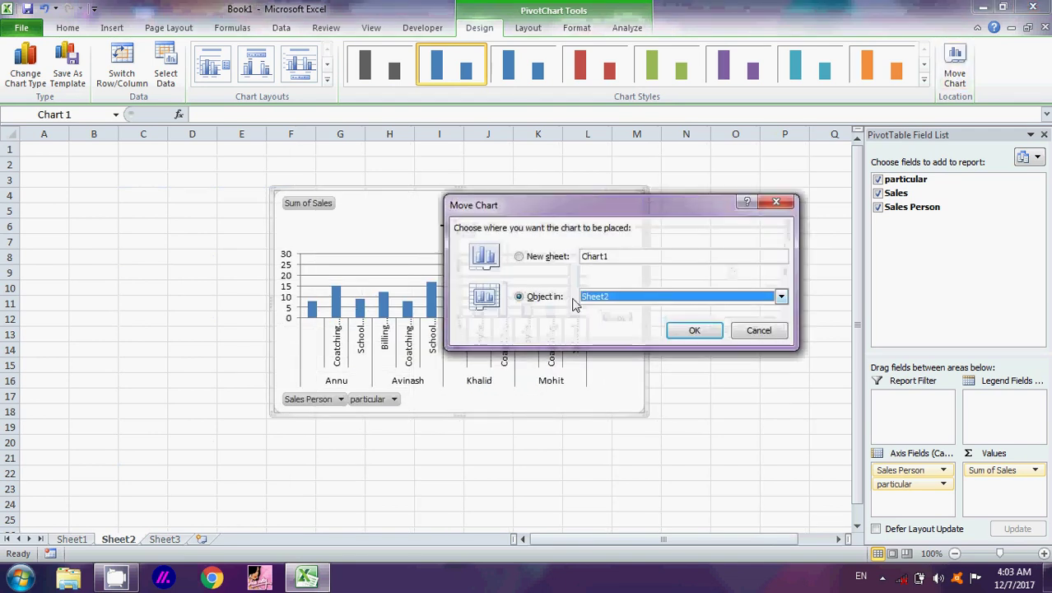
click(519, 257)
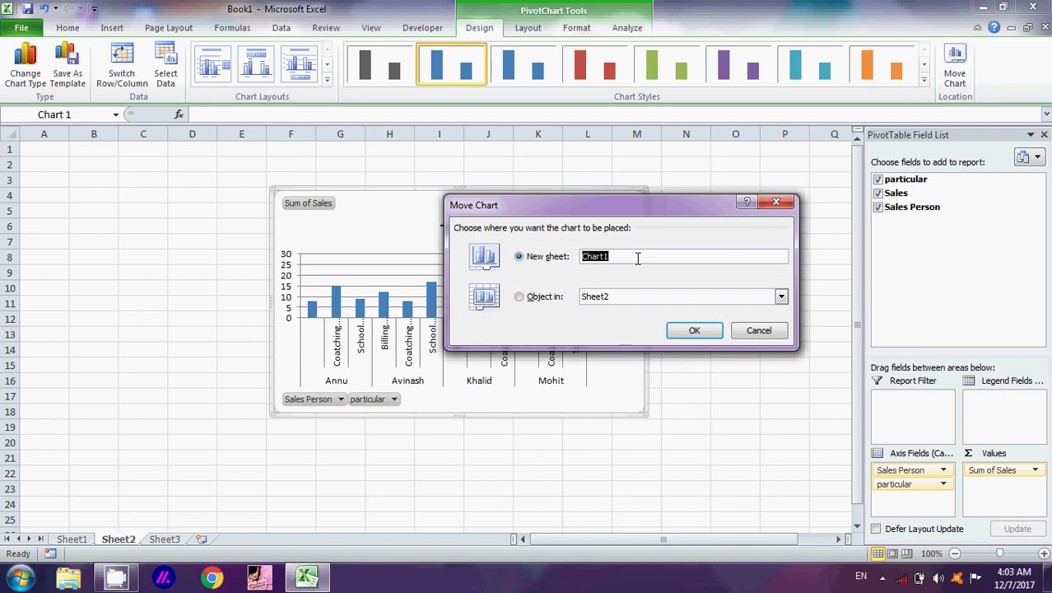
click(694, 330)
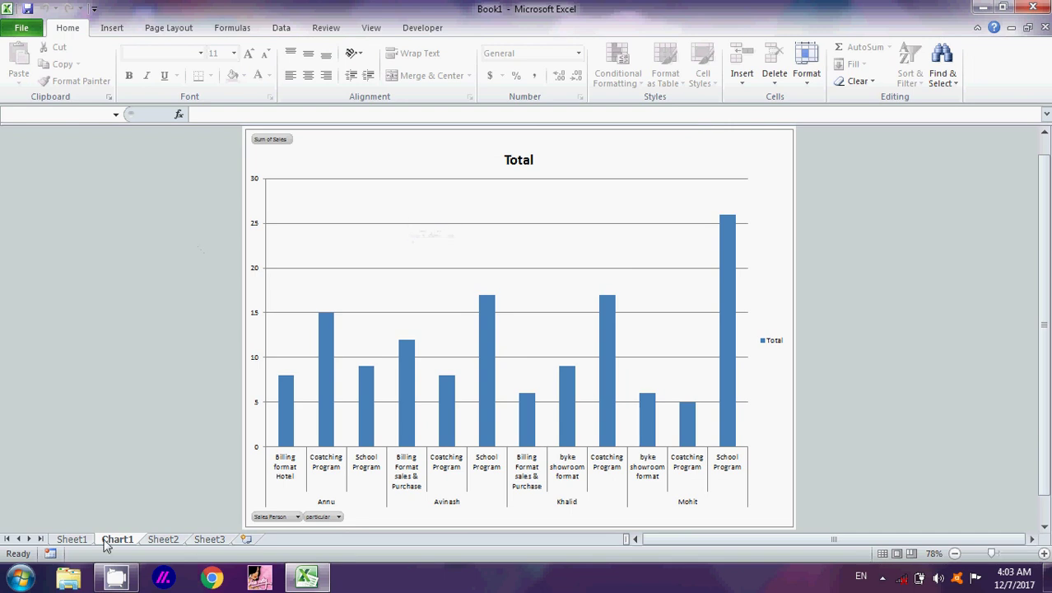
Flip between Sheet1, Chart1 and Sheet2 to review each sheet's contents.
click(74, 541)
click(119, 542)
click(161, 541)
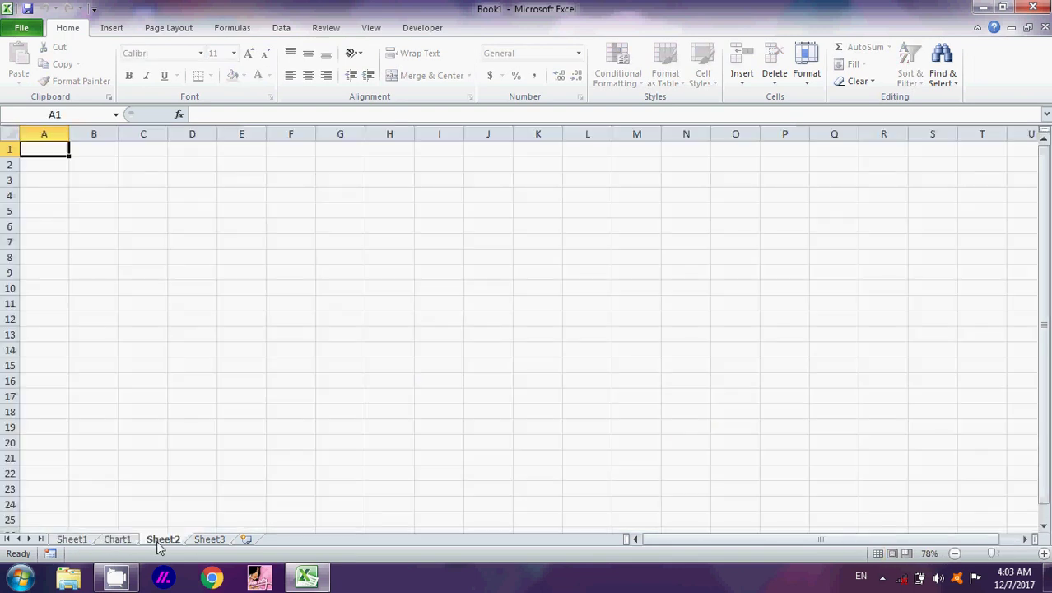
click(118, 542)
click(72, 541)
click(119, 542)
click(85, 543)
Select several cells in and around Sheet1's pivot table, including the value 17 and G4.
click(458, 317)
click(289, 321)
click(340, 319)
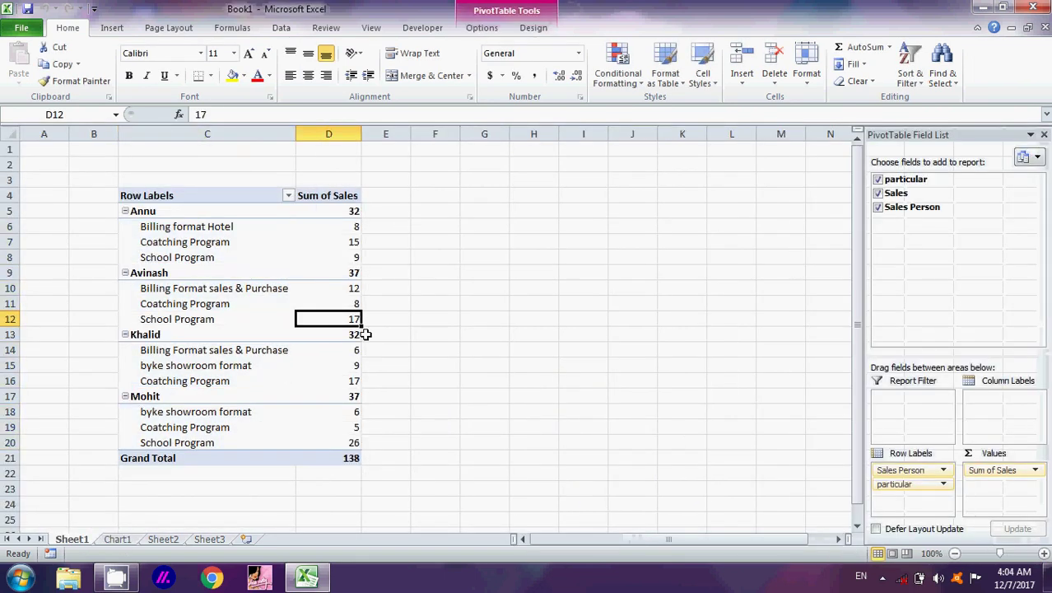
mouse_move(350, 368)
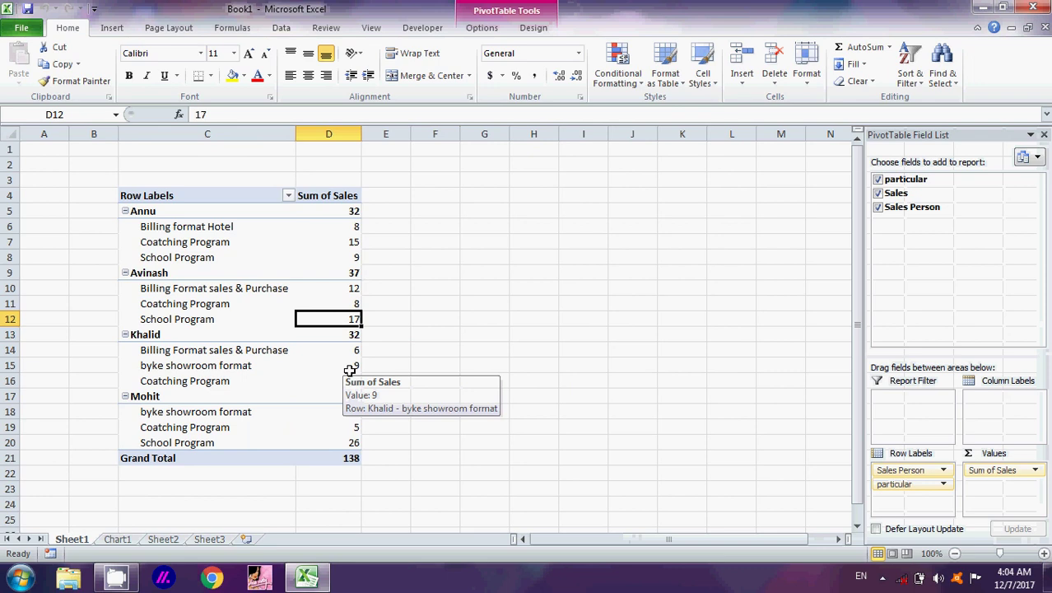
click(484, 202)
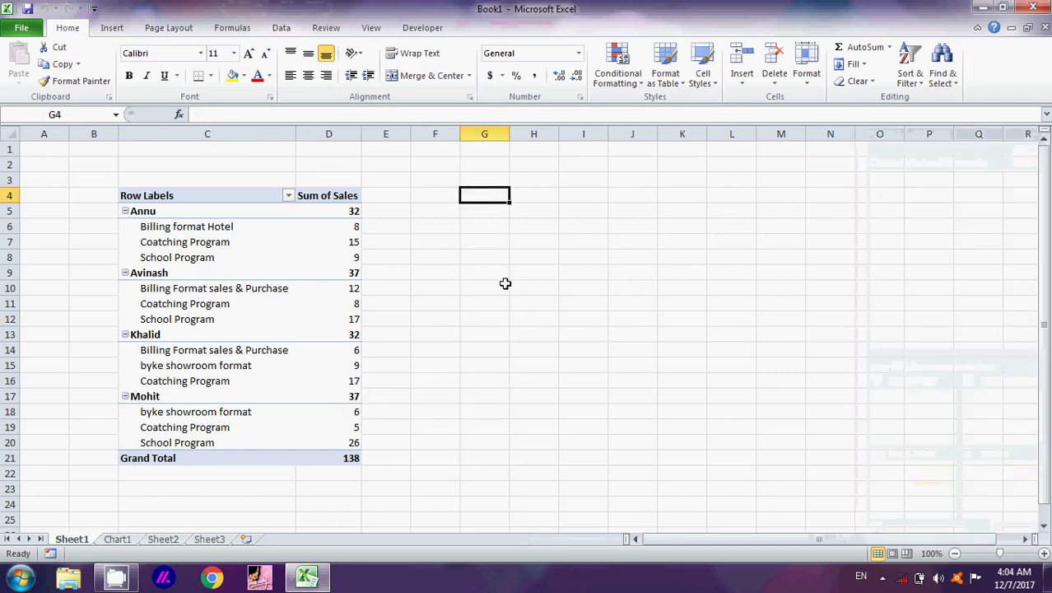
click(882, 577)
click(857, 499)
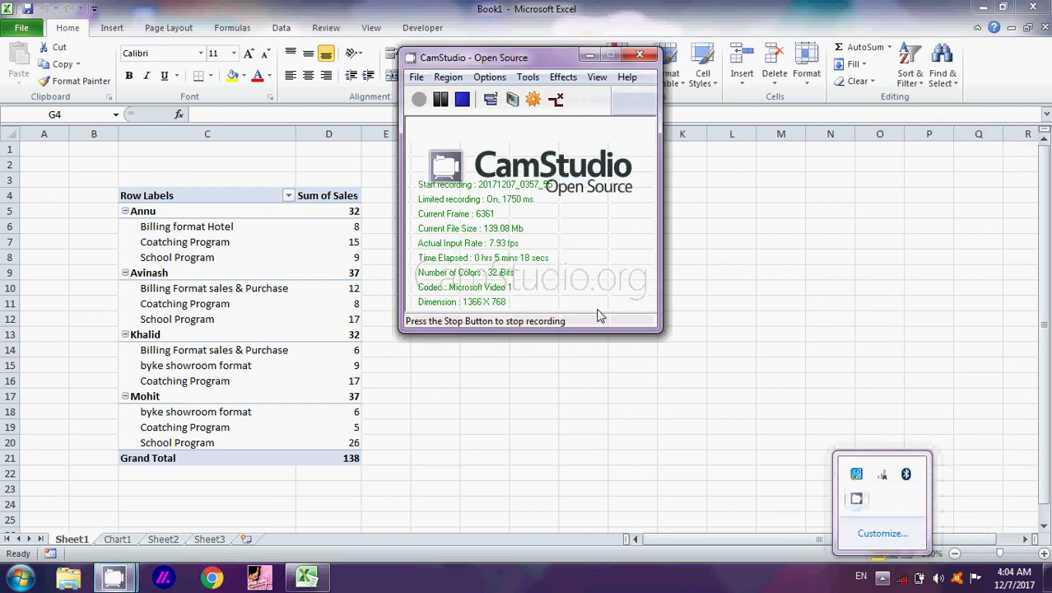
click(738, 168)
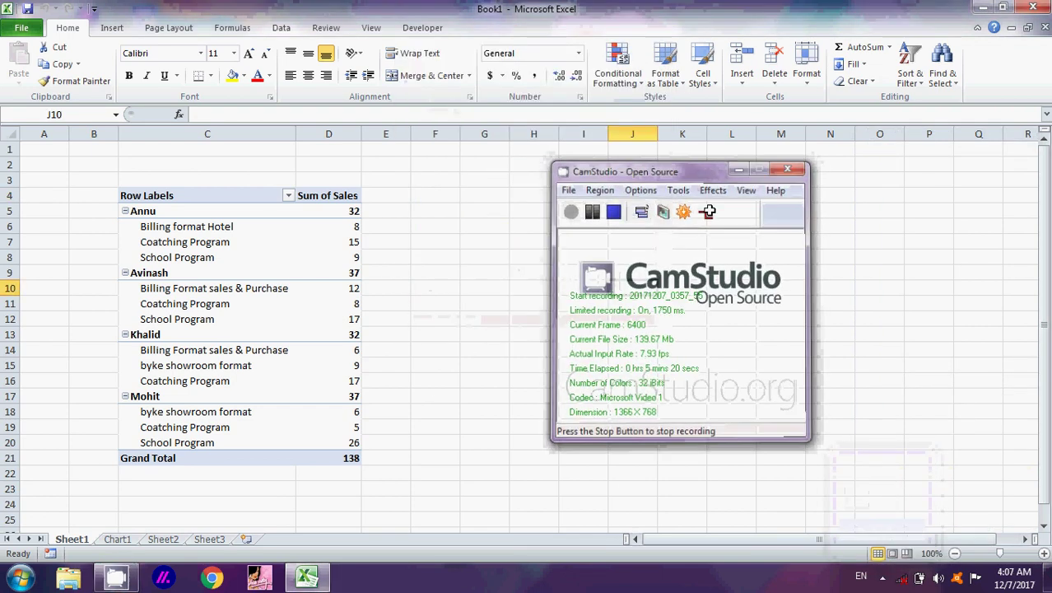
click(275, 287)
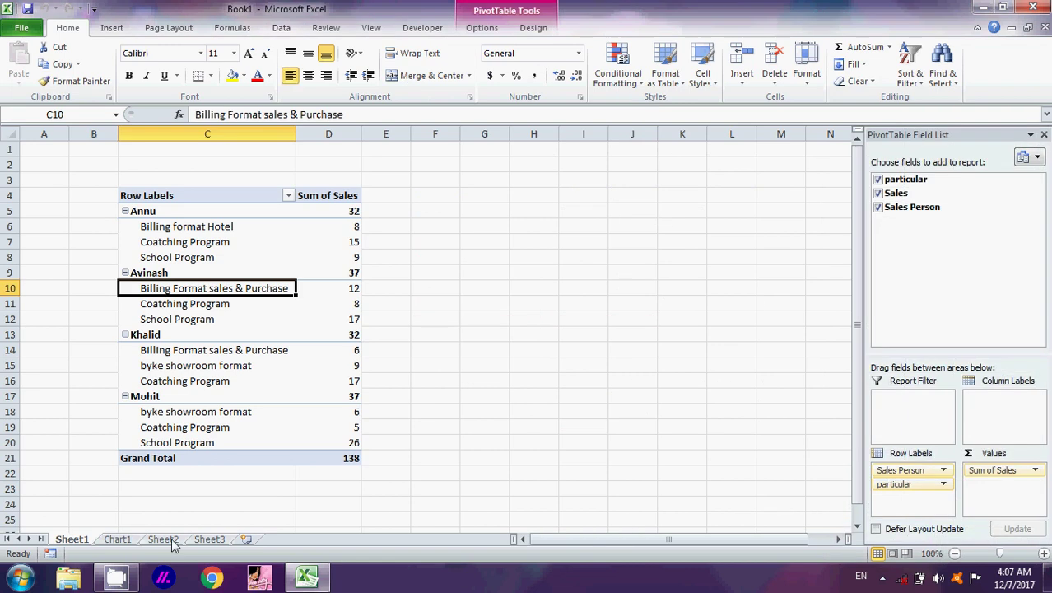
Go to the empty Sheet2, select G5, and bring up the Data ribbon tab.
click(163, 539)
click(316, 209)
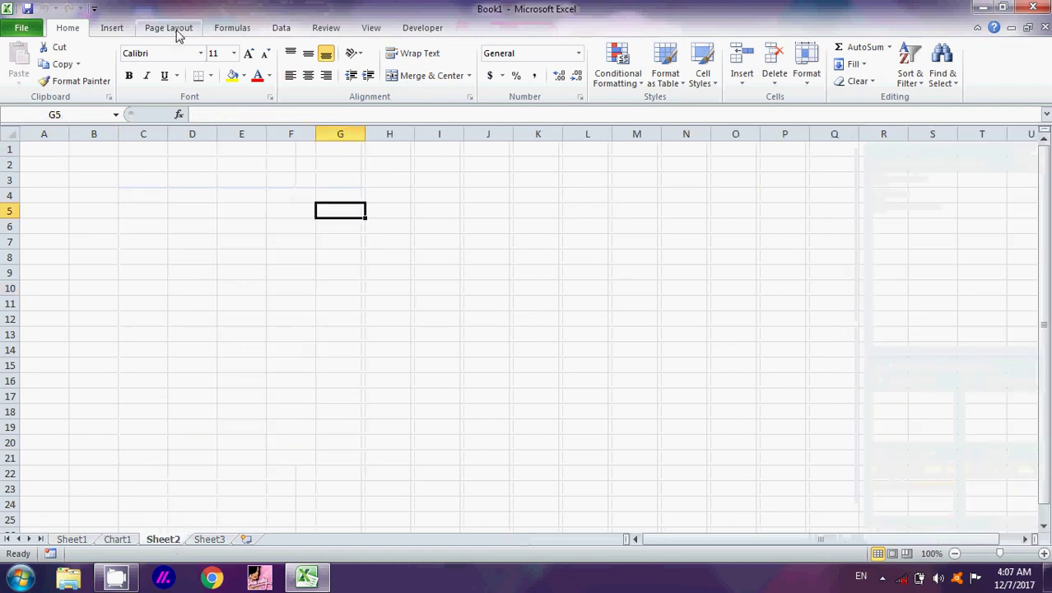
click(280, 28)
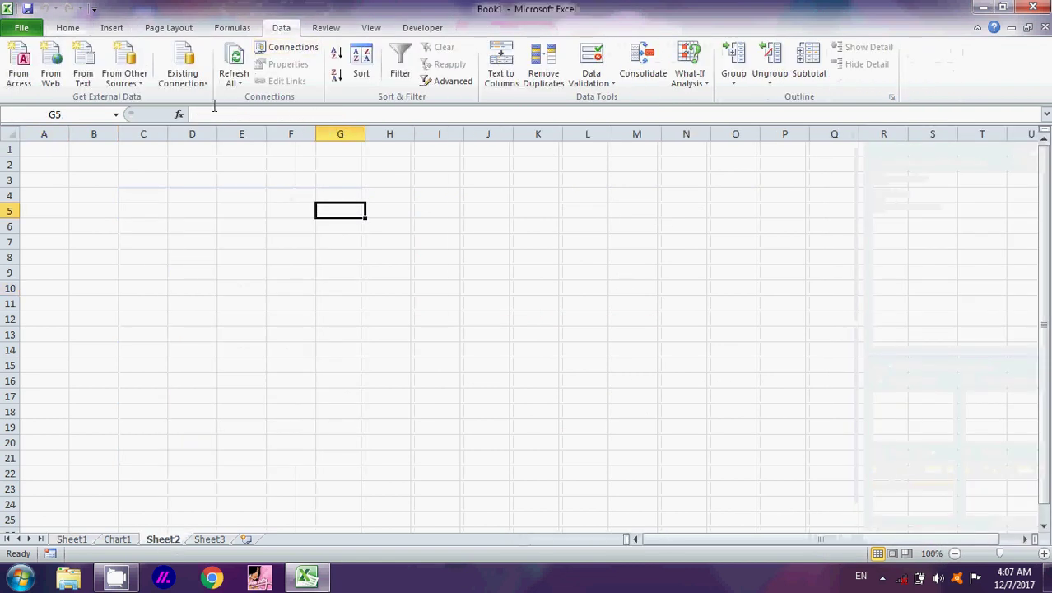
Import the existing Data file connection as a PivotTable Report placed at Sheet1!$G$4.
click(184, 75)
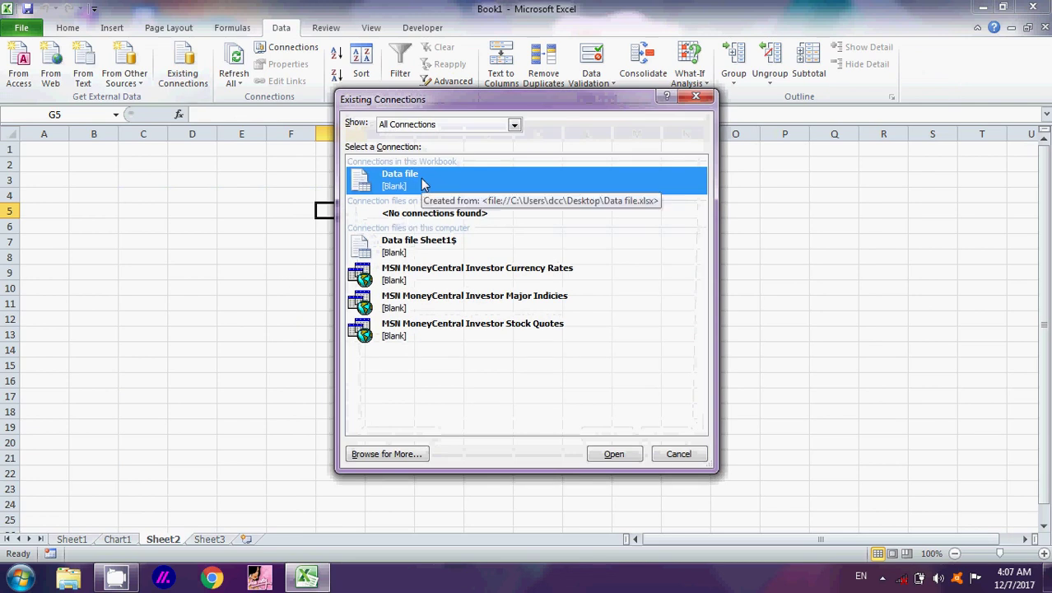
click(612, 454)
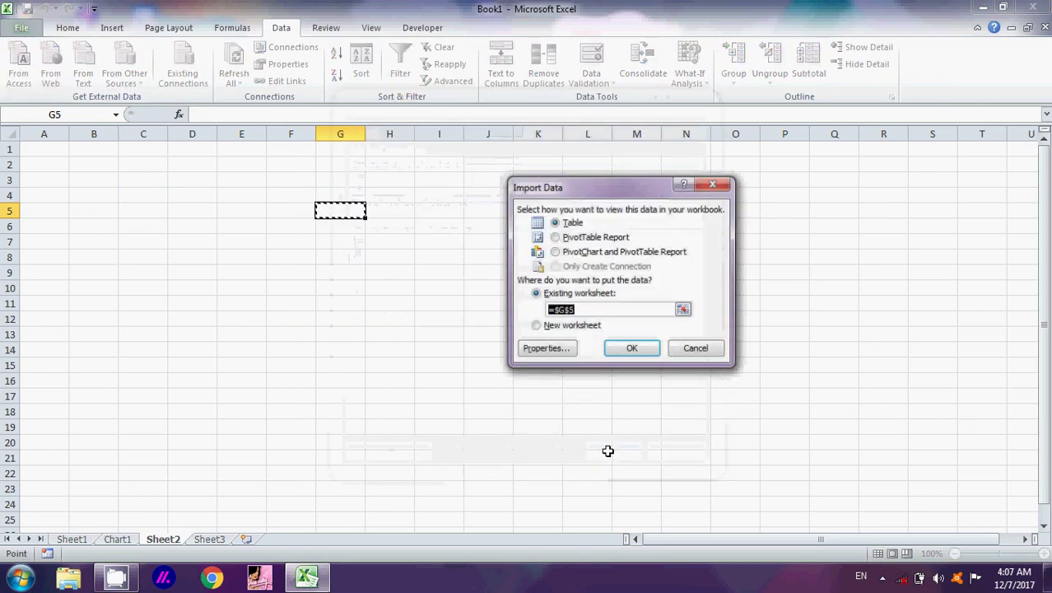
click(568, 238)
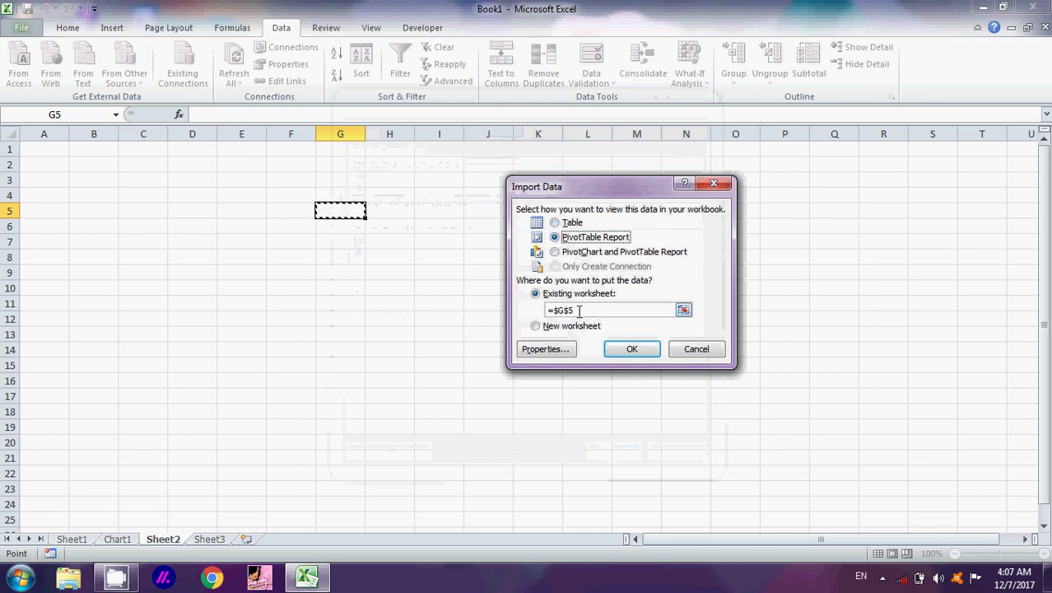
click(81, 541)
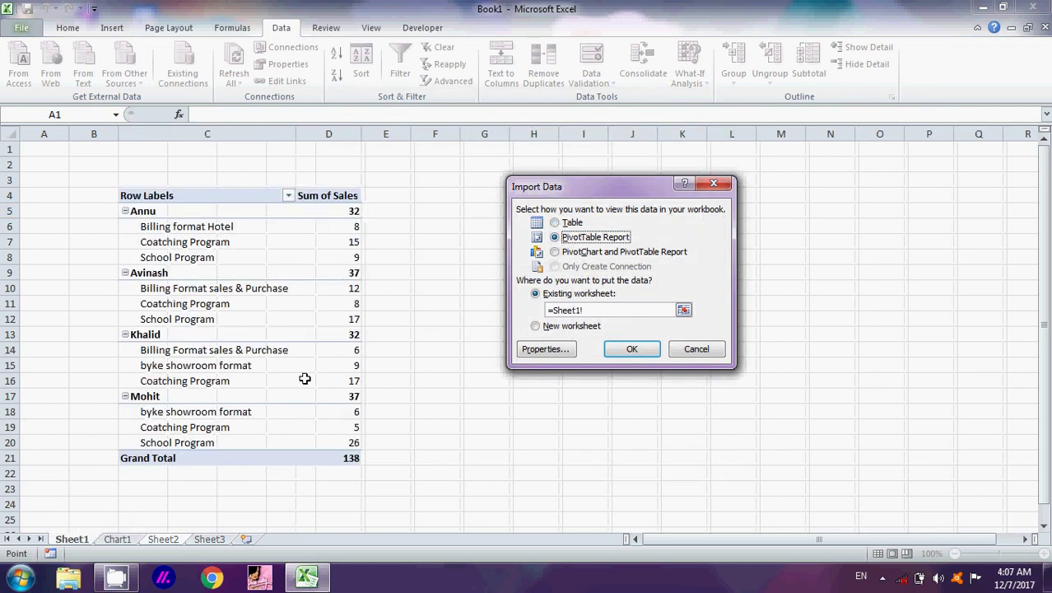
click(463, 199)
click(623, 349)
click(691, 305)
click(526, 246)
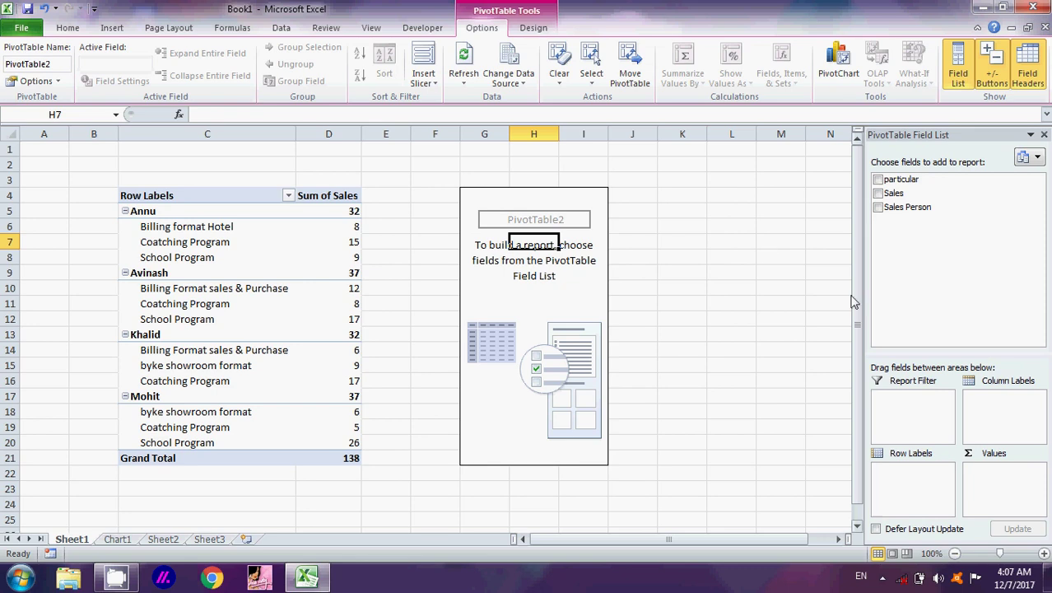
In the new PivotTable, add particular as Row Labels and sum Sales.
drag(898, 181, 899, 476)
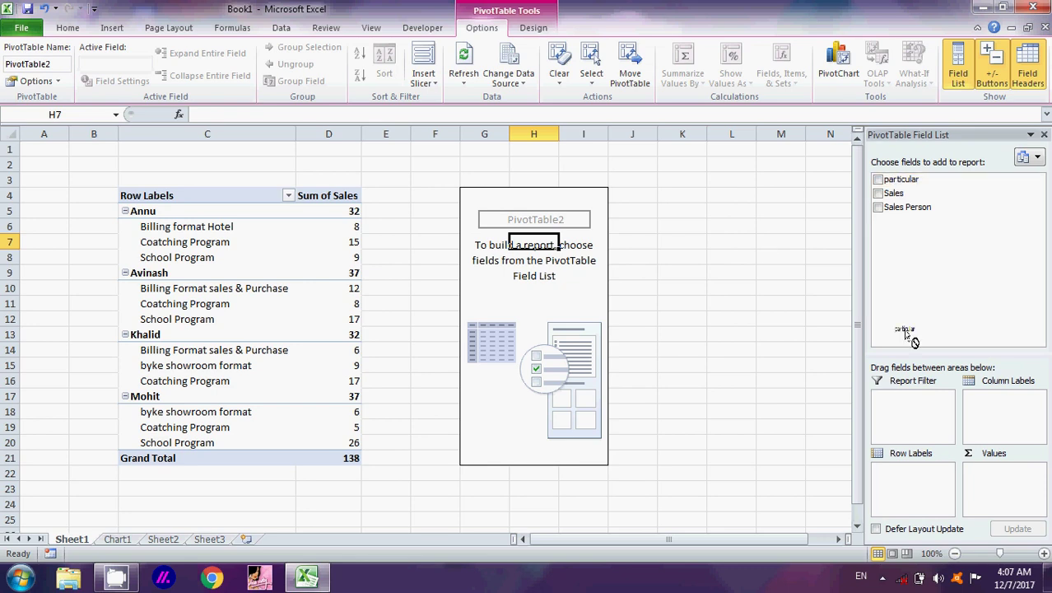
drag(894, 193, 996, 477)
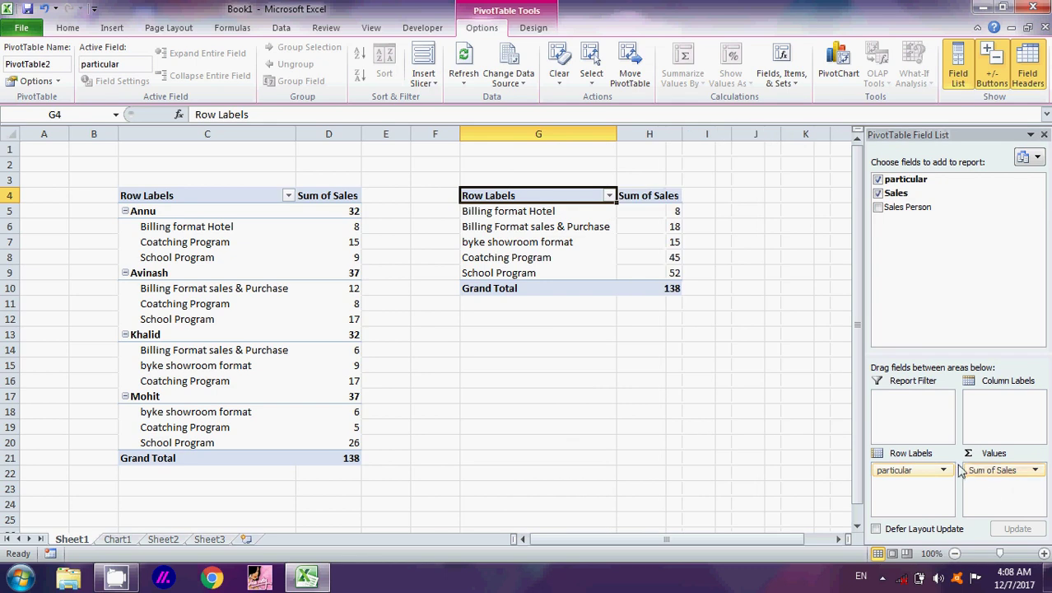
click(540, 396)
Remove particular from PivotTable1 so it totals Sales by Sales Person only.
click(233, 304)
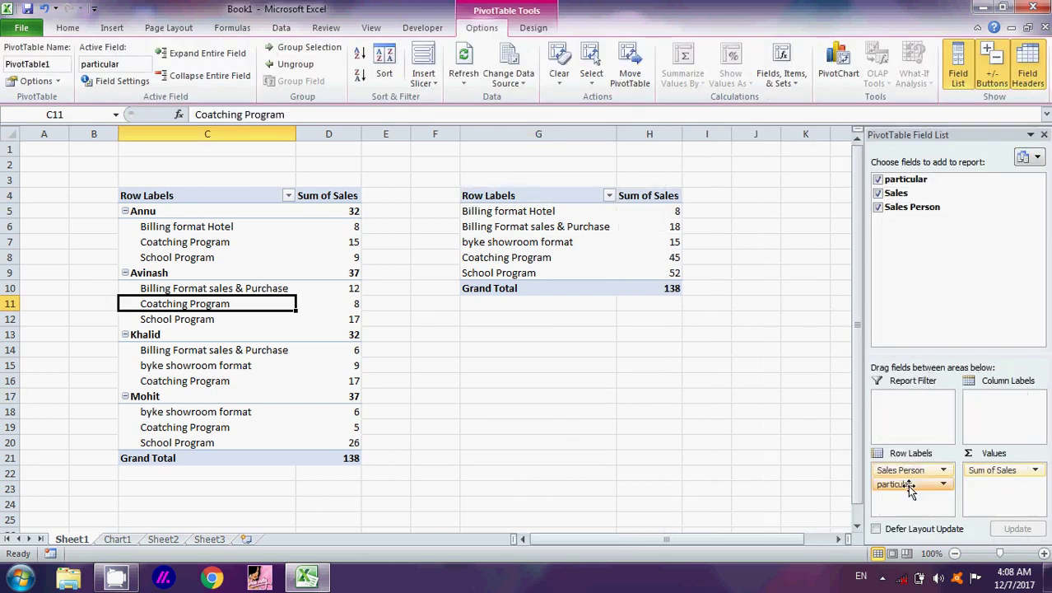
click(877, 179)
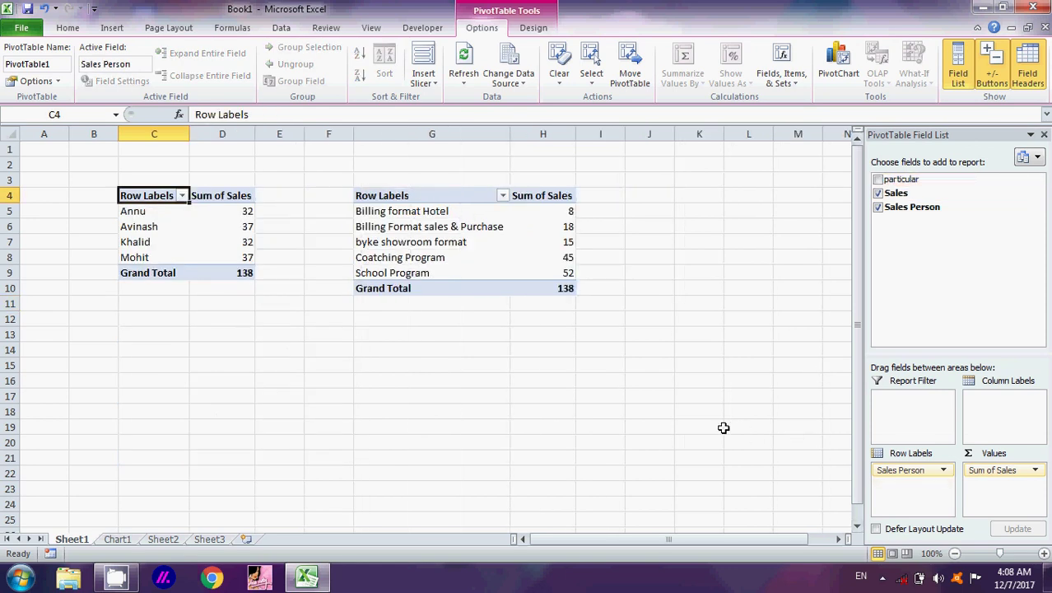
click(745, 288)
click(495, 243)
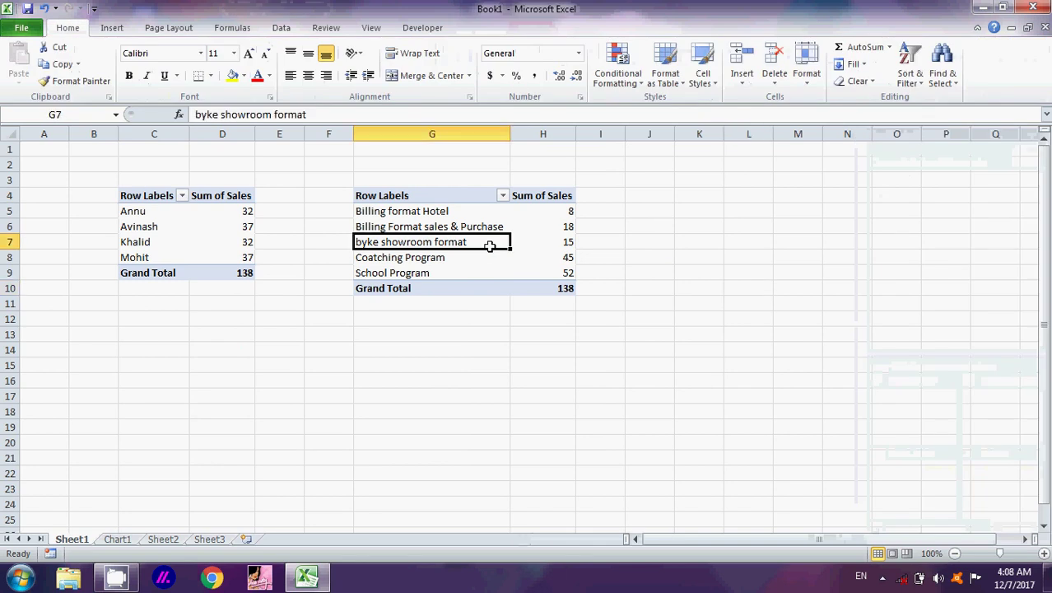
click(423, 59)
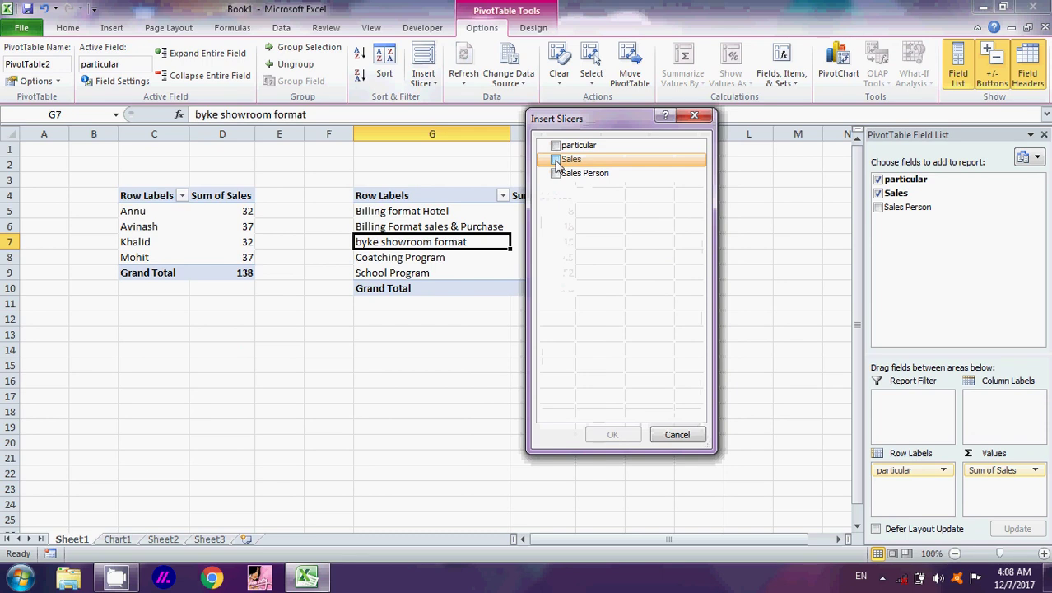
Insert particular and Sales slicers, place them right of the table, then delete the Sales slicer.
click(555, 160)
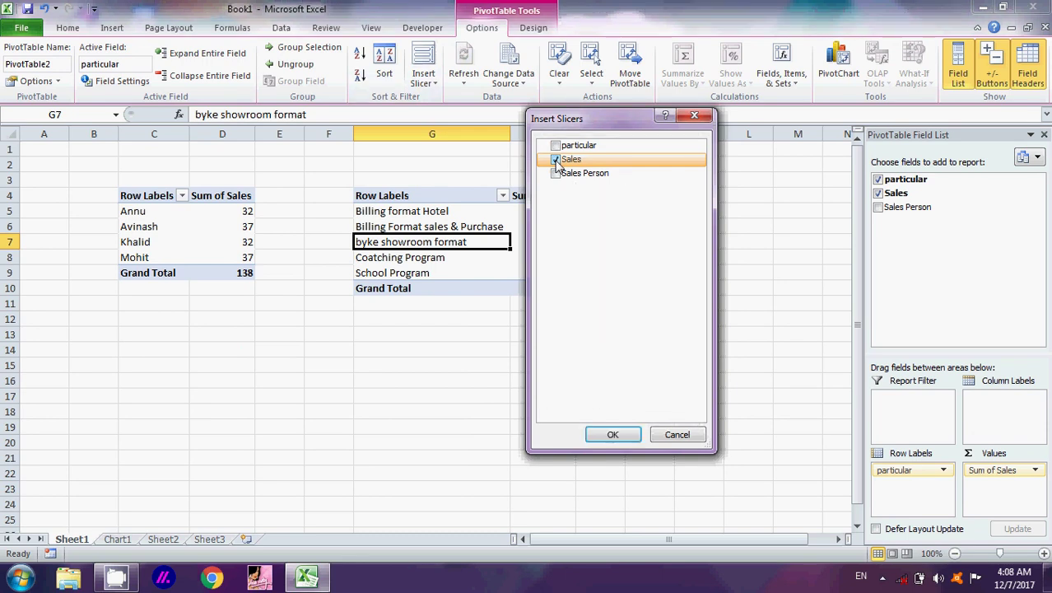
click(556, 160)
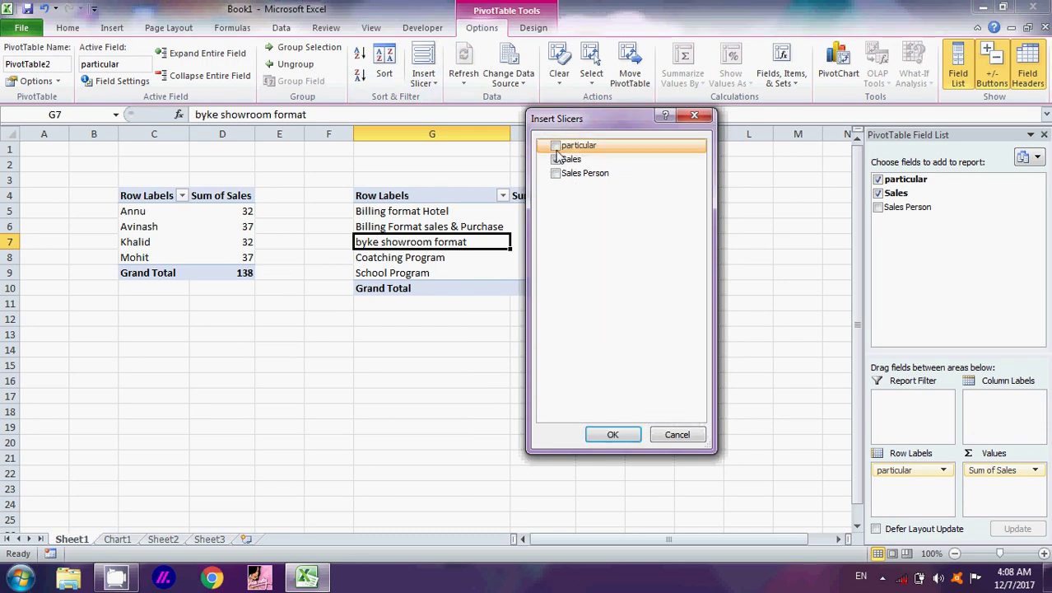
click(612, 433)
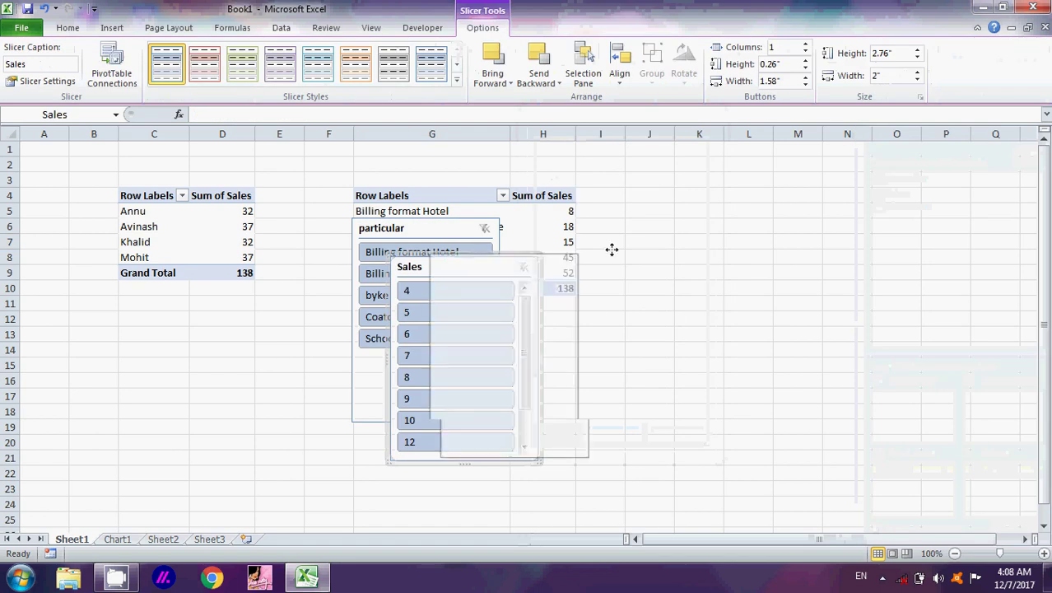
drag(493, 267, 857, 186)
drag(422, 228, 667, 193)
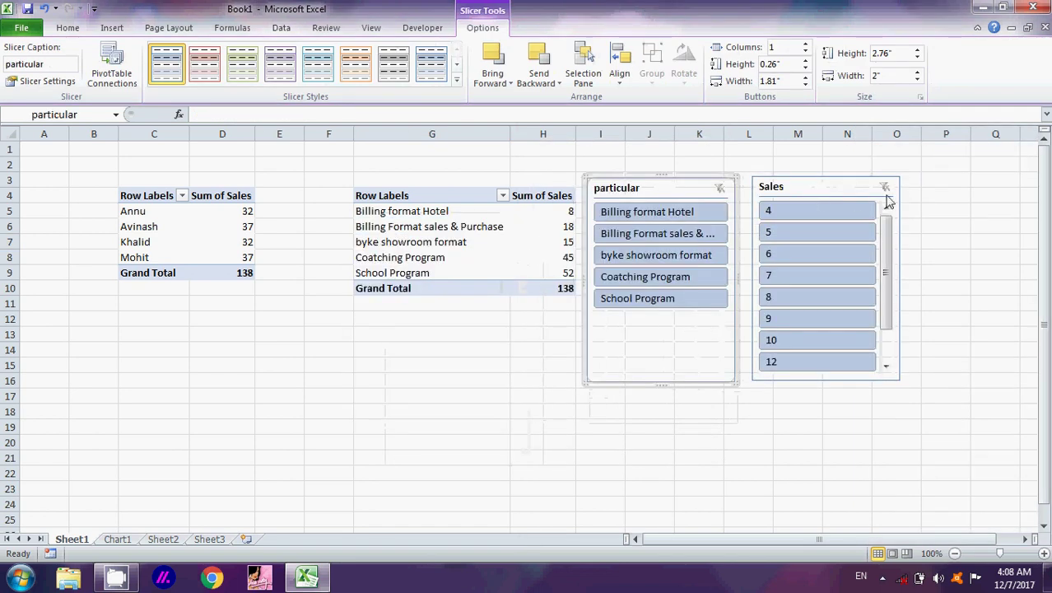
click(883, 195)
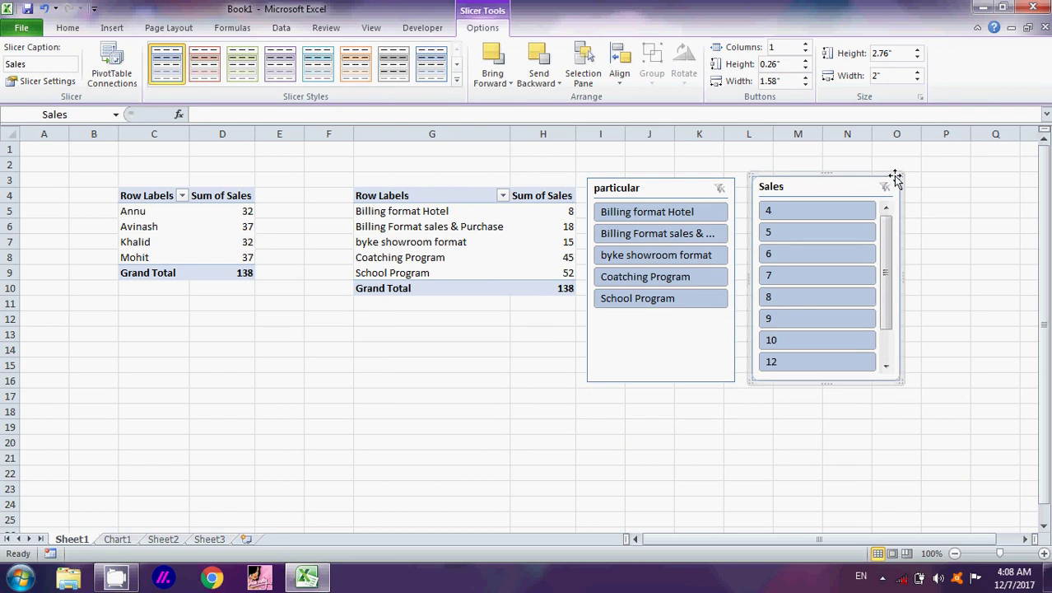
key(Delete)
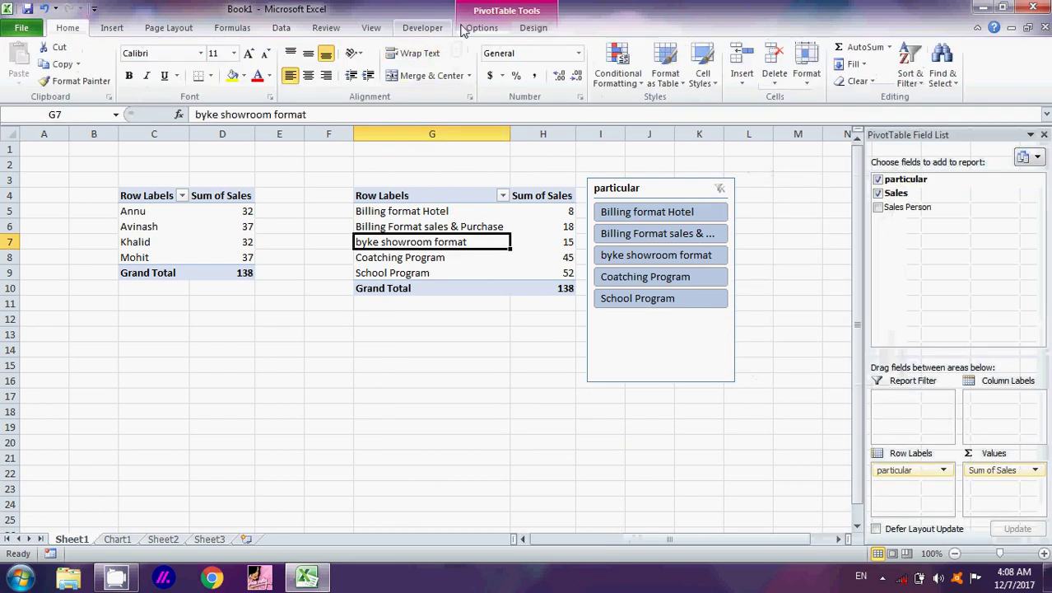
Insert a Sales Person slicer and move it to the right of the particular slicer.
click(480, 30)
click(423, 60)
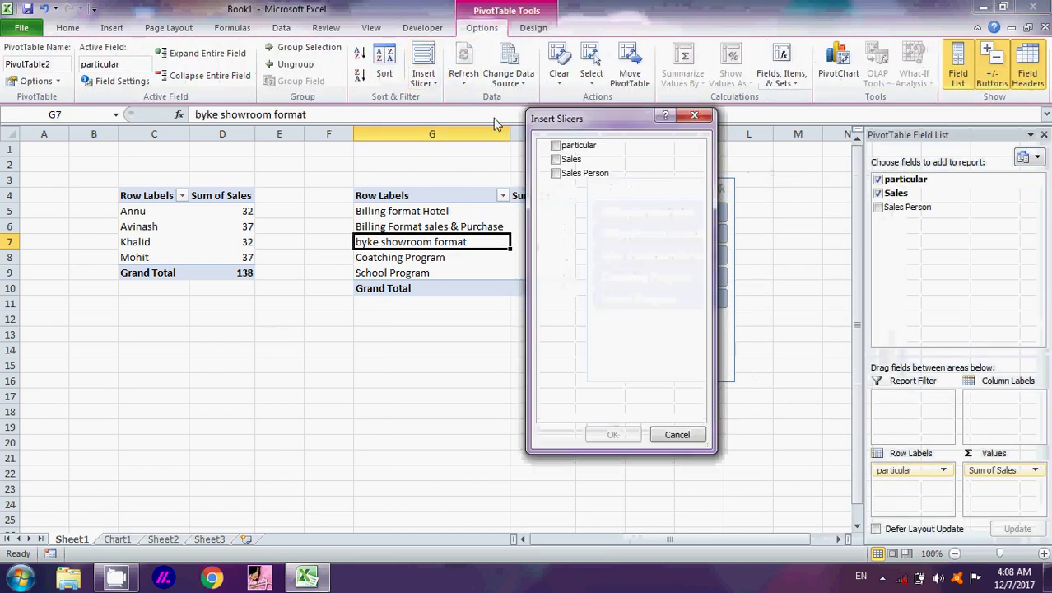
click(556, 174)
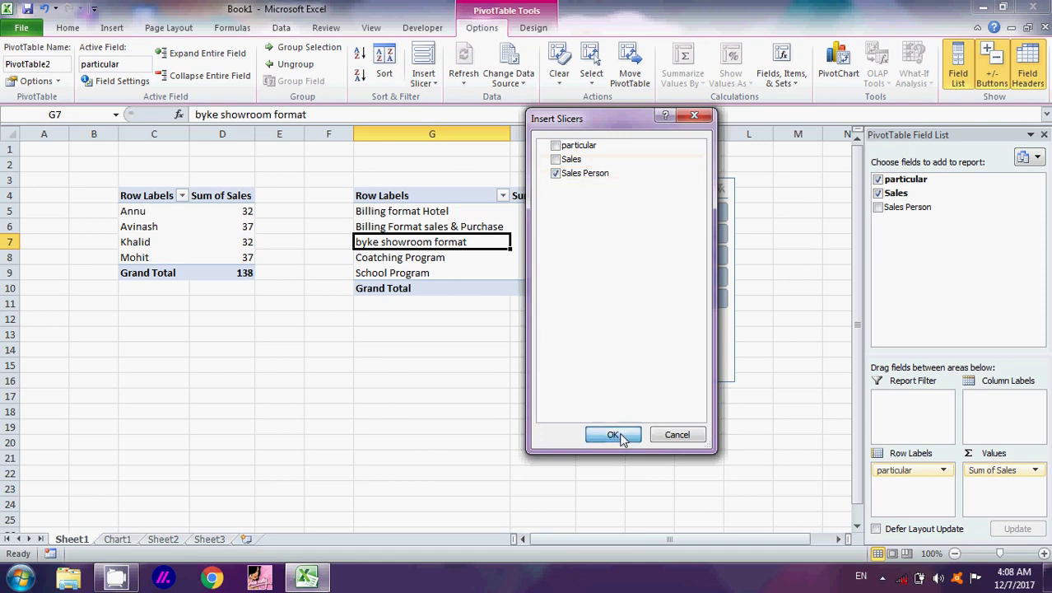
click(616, 433)
click(622, 431)
click(484, 245)
drag(658, 184, 823, 181)
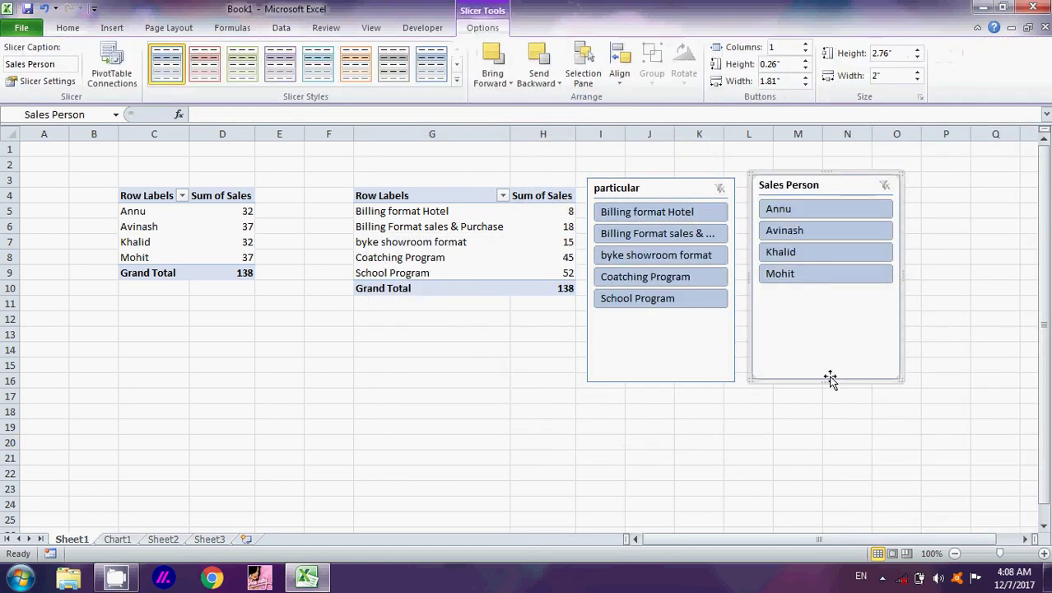
Shorten both slicers to fit their items and align them side by side.
drag(826, 379, 834, 314)
drag(835, 303, 835, 301)
click(693, 382)
drag(664, 383, 663, 331)
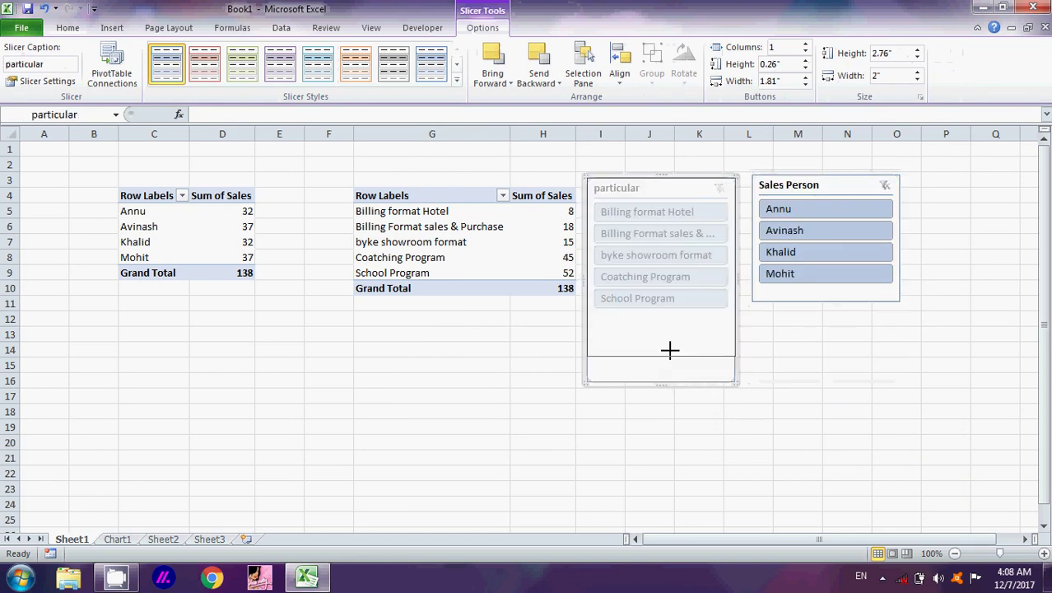
mouse_move(658, 182)
mouse_down()
mouse_move(695, 174)
mouse_move(677, 171)
mouse_up()
mouse_move(801, 182)
mouse_down()
mouse_move(842, 176)
mouse_move(834, 179)
mouse_up()
click(828, 359)
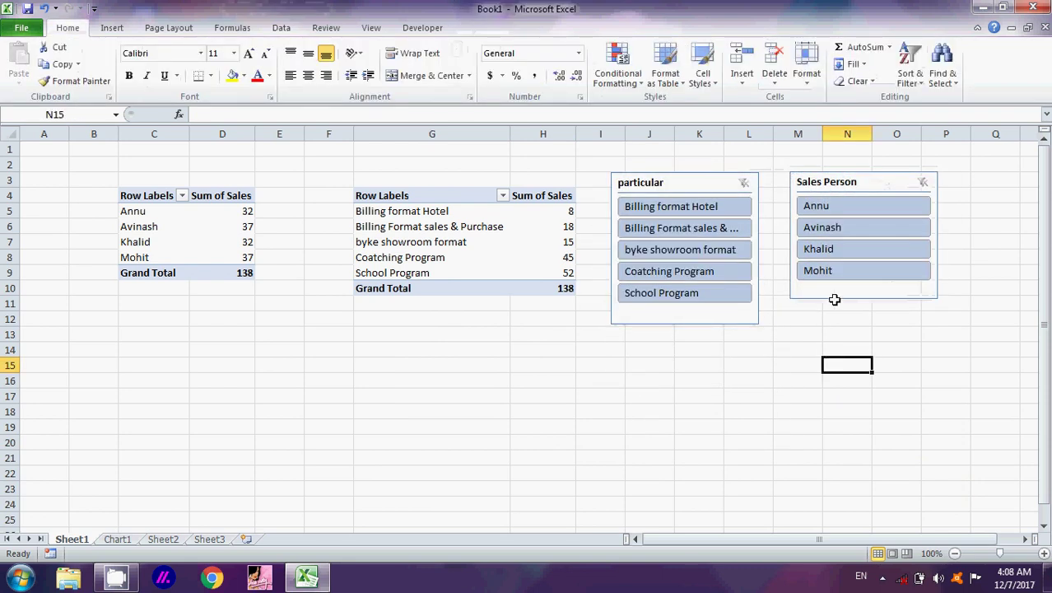
click(860, 299)
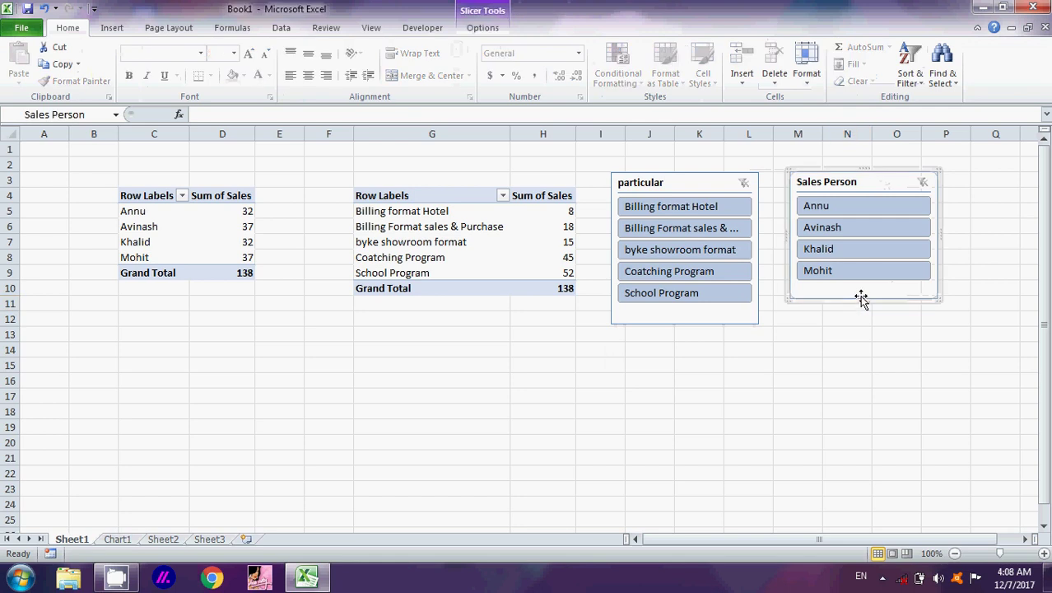
click(482, 27)
mouse_move(537, 17)
mouse_down()
mouse_move(620, 28)
mouse_move(557, 37)
mouse_up()
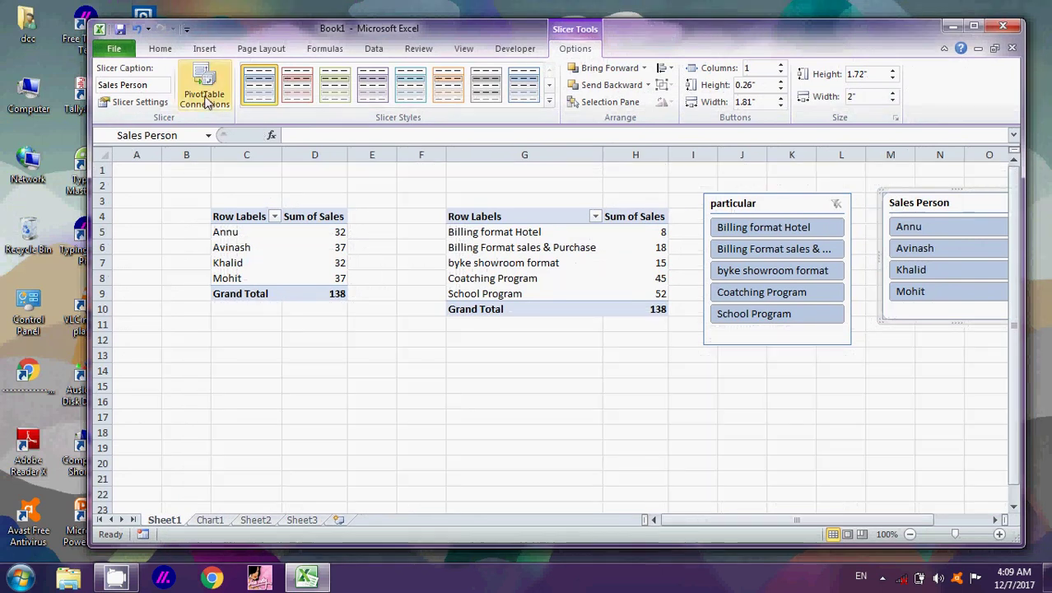
Connect the Sales Person slicer to both PivotTable1 and PivotTable2.
click(207, 106)
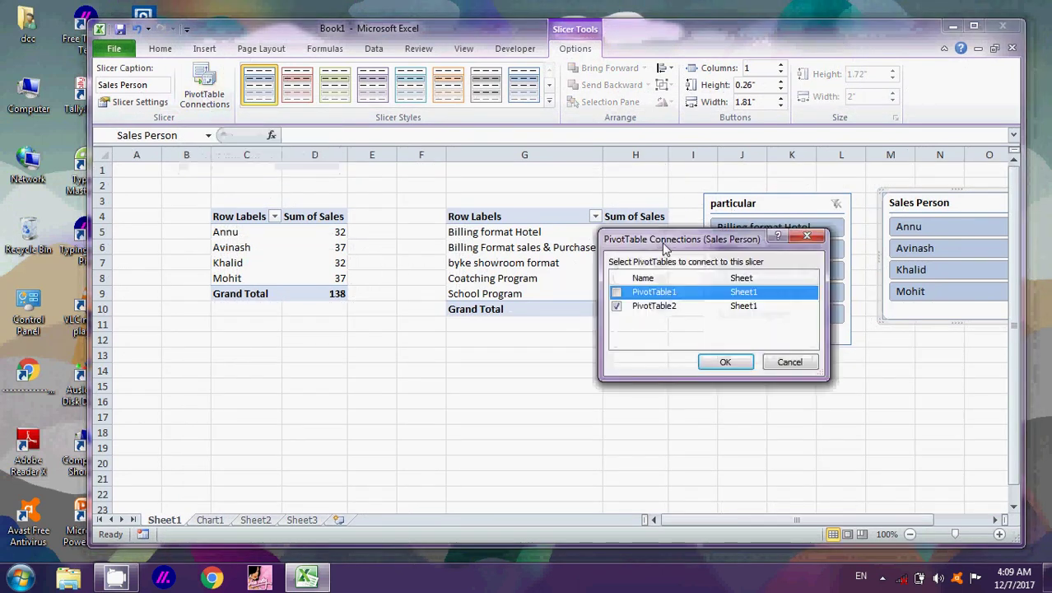
drag(665, 241, 572, 142)
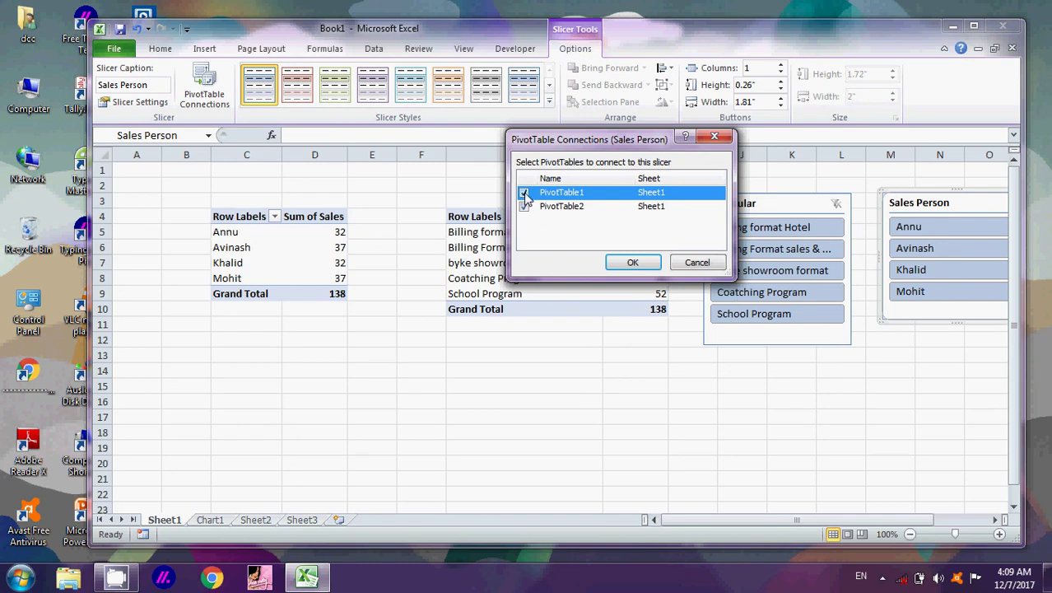
click(632, 263)
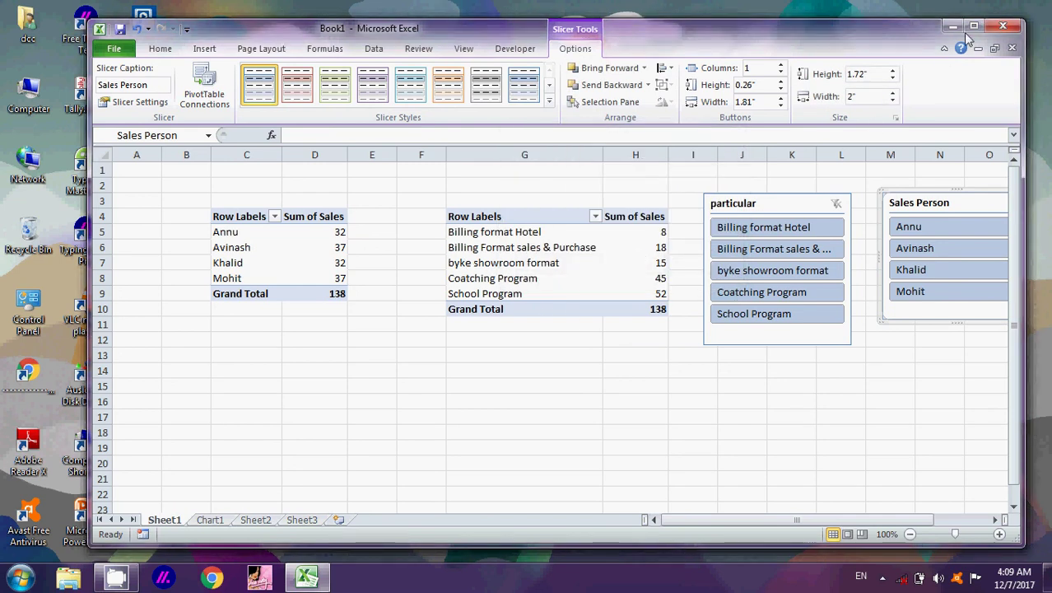
click(974, 25)
click(780, 392)
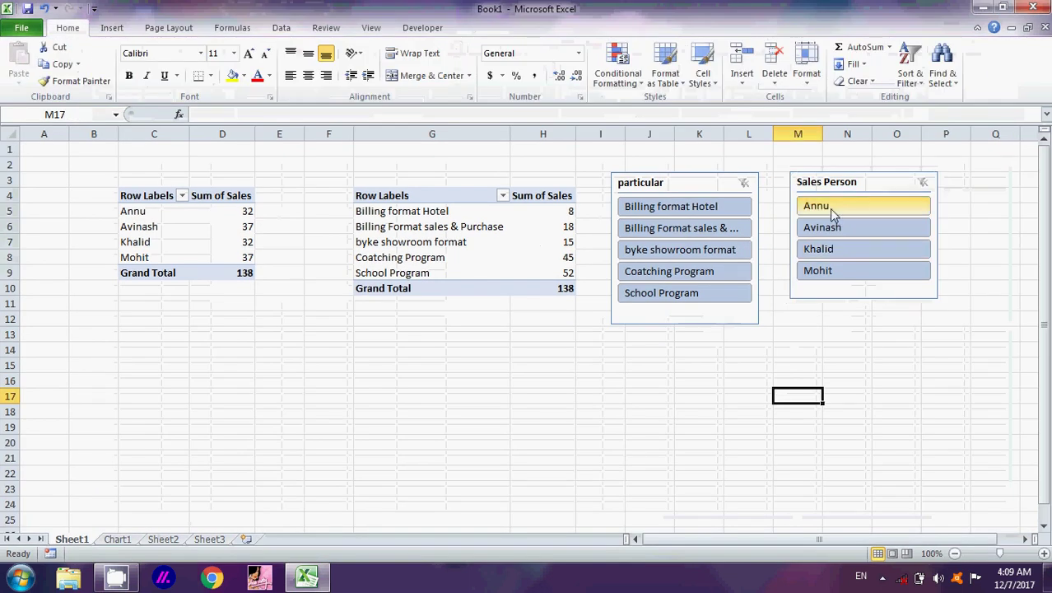
Test filtering by Annu, Avinash and Khalid, then Annu with Coatching Program, clearing filters between.
click(829, 209)
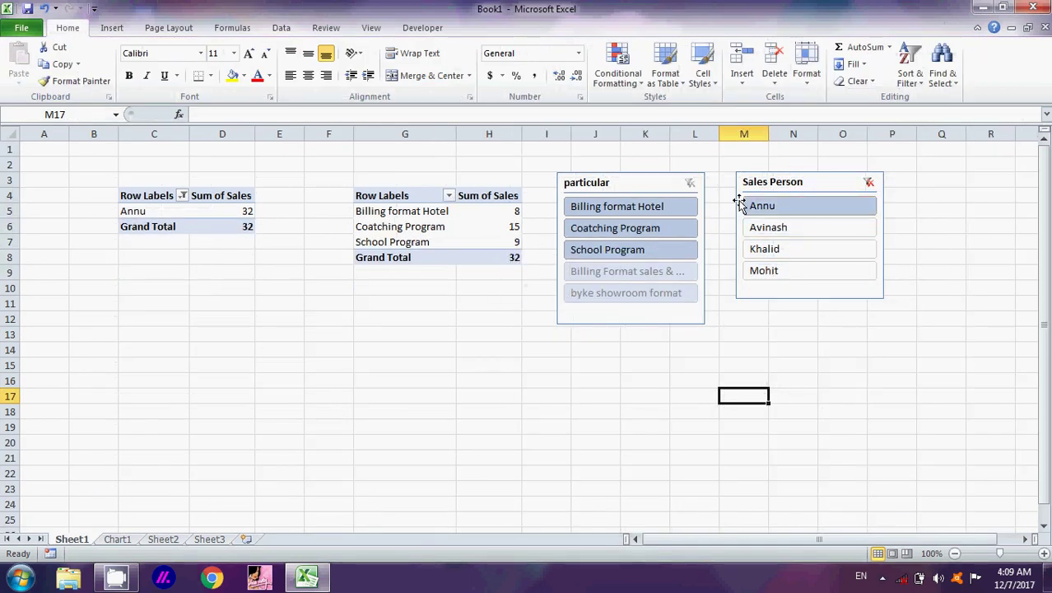
click(757, 227)
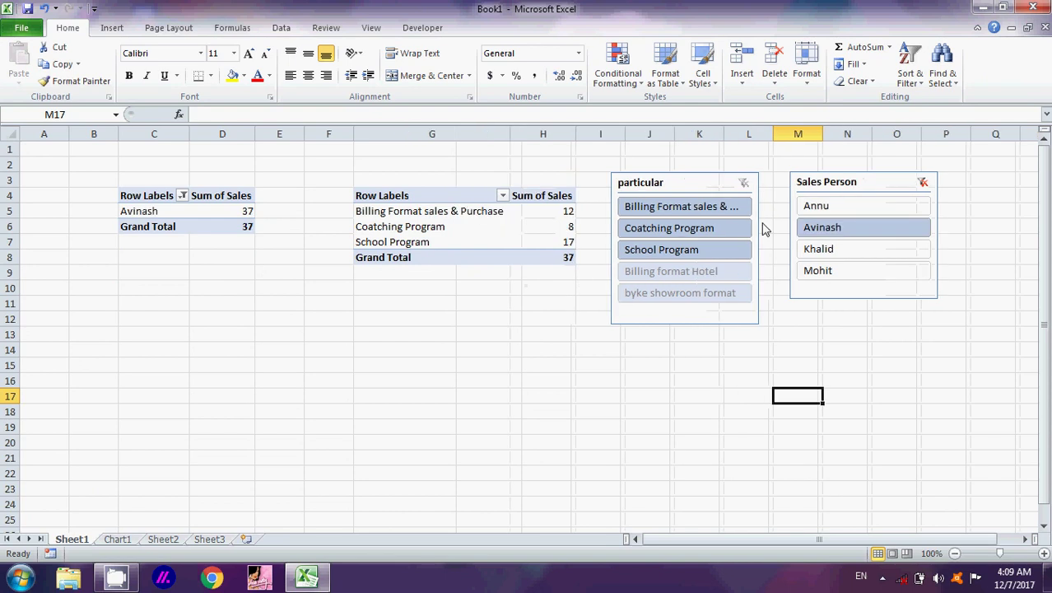
click(819, 251)
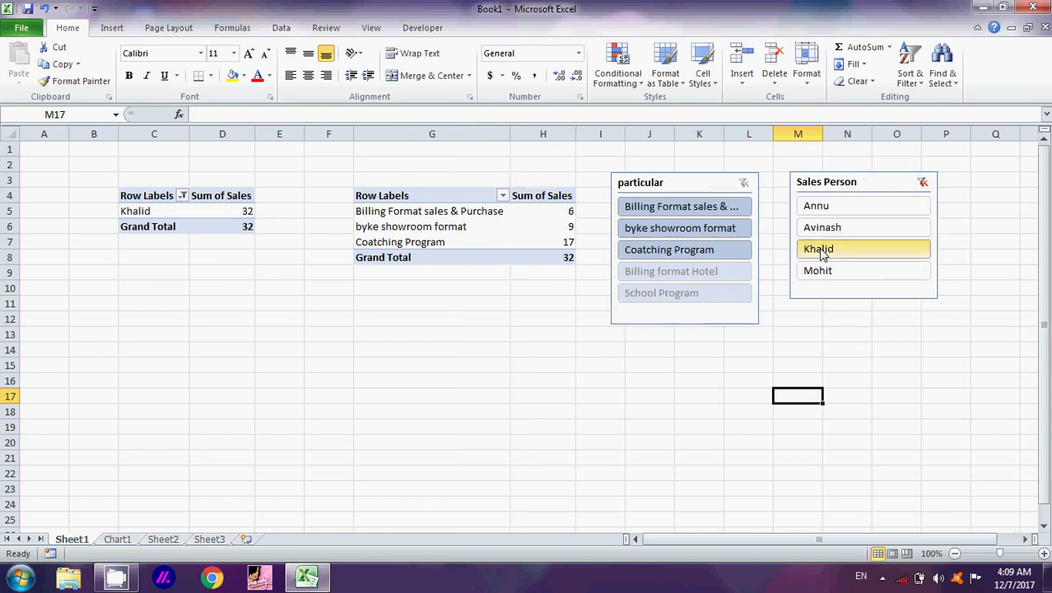
click(922, 183)
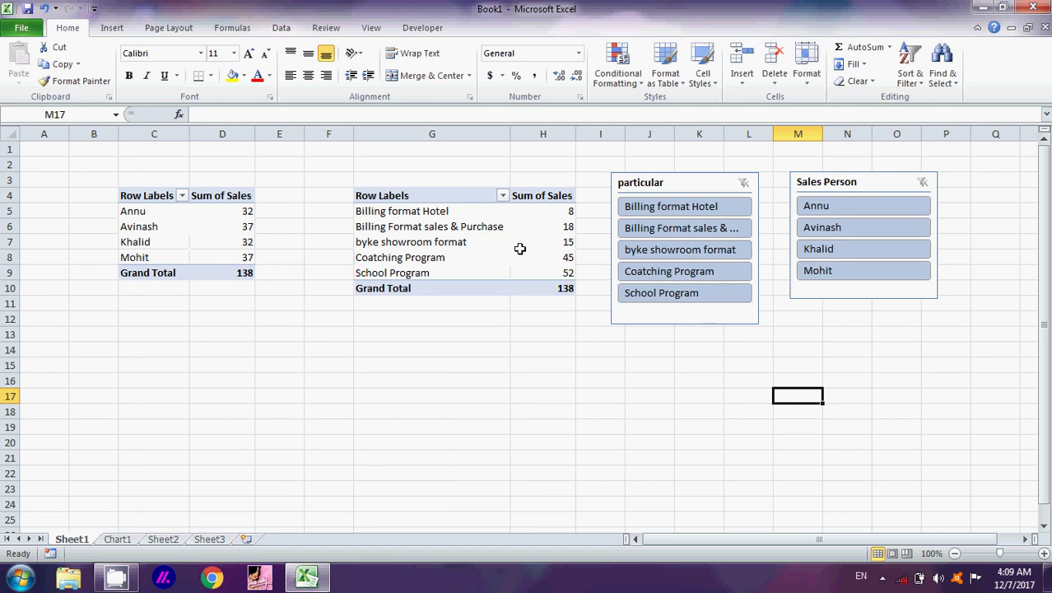
click(811, 207)
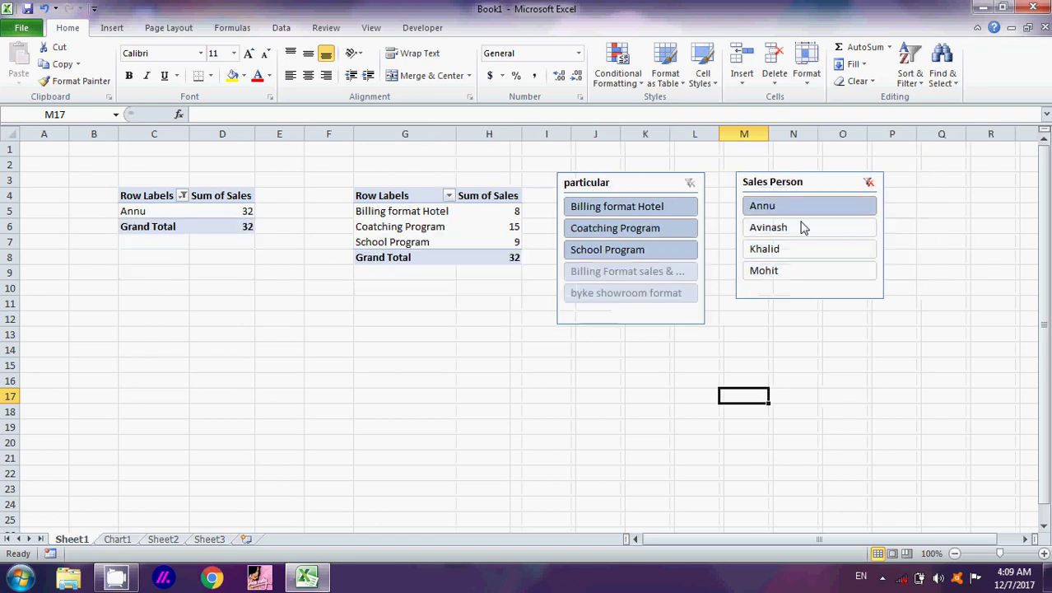
click(617, 230)
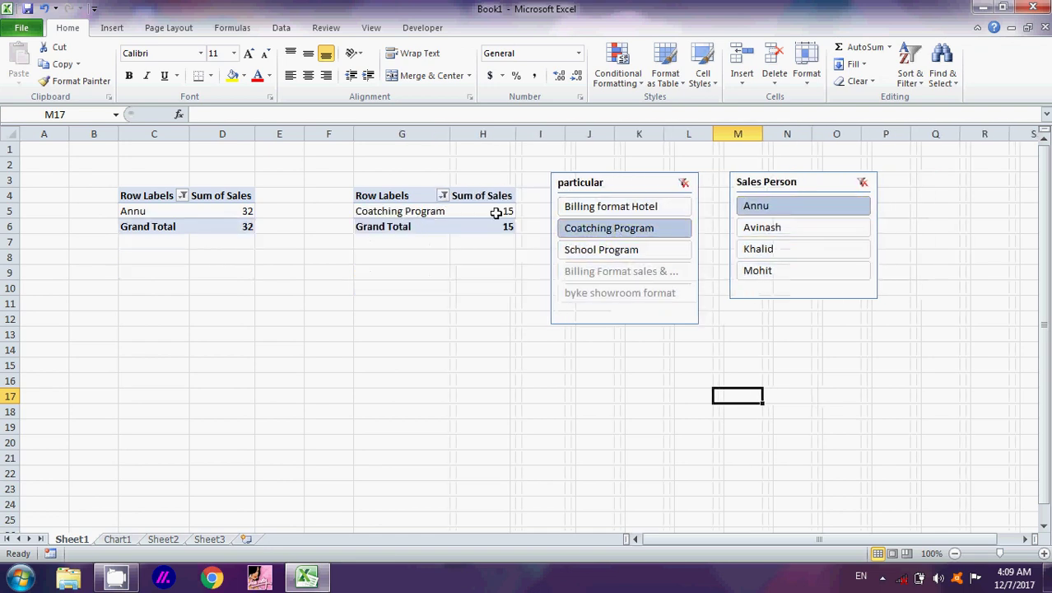
click(683, 182)
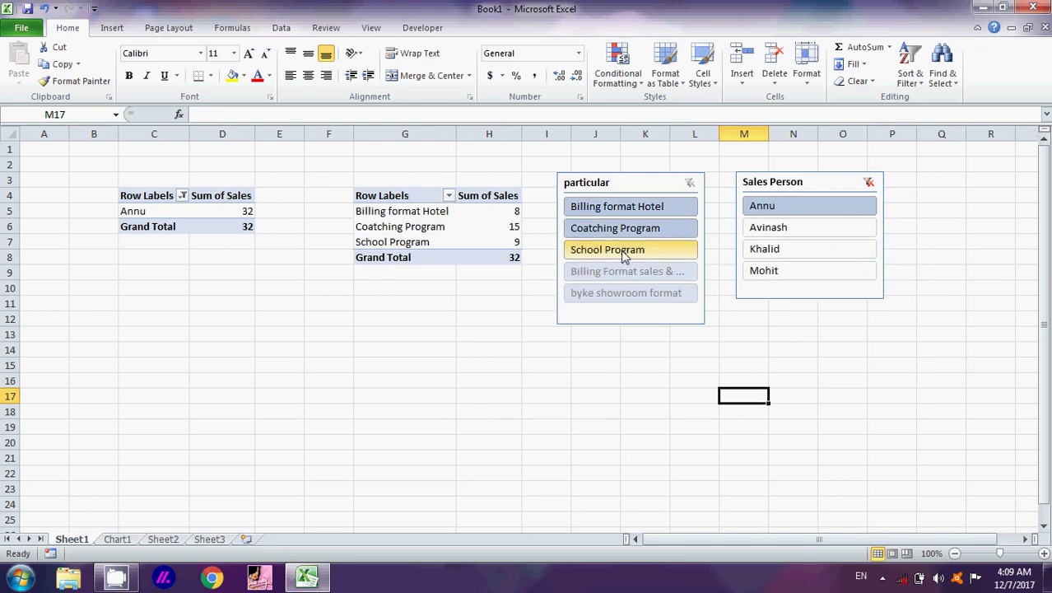
Try byke showroom format and salespeople Avinash, Annu, Khalid and Mohit, then clear all slicer filters.
click(647, 293)
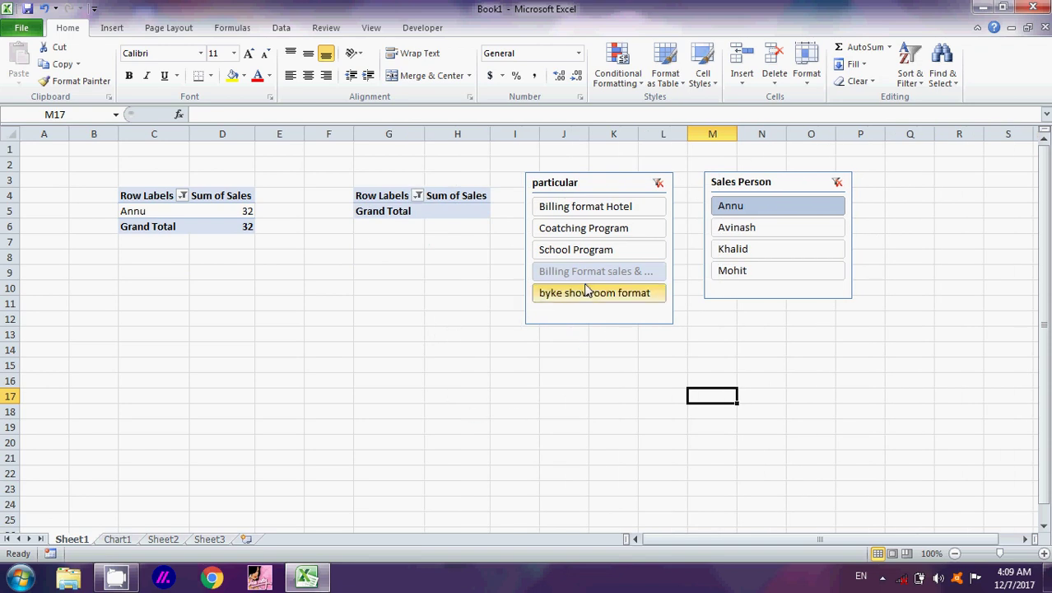
click(735, 227)
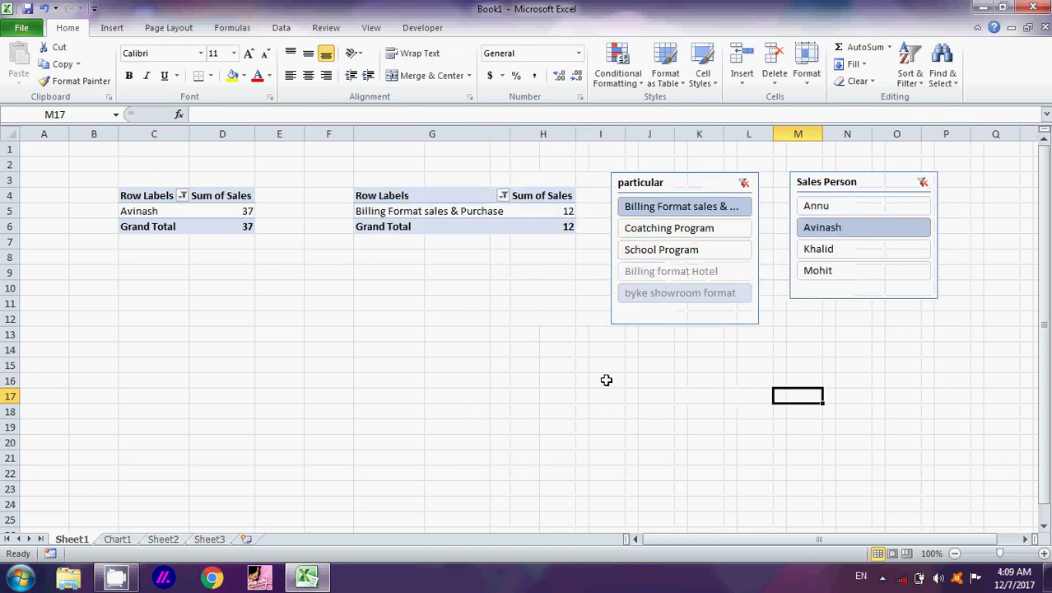
click(743, 183)
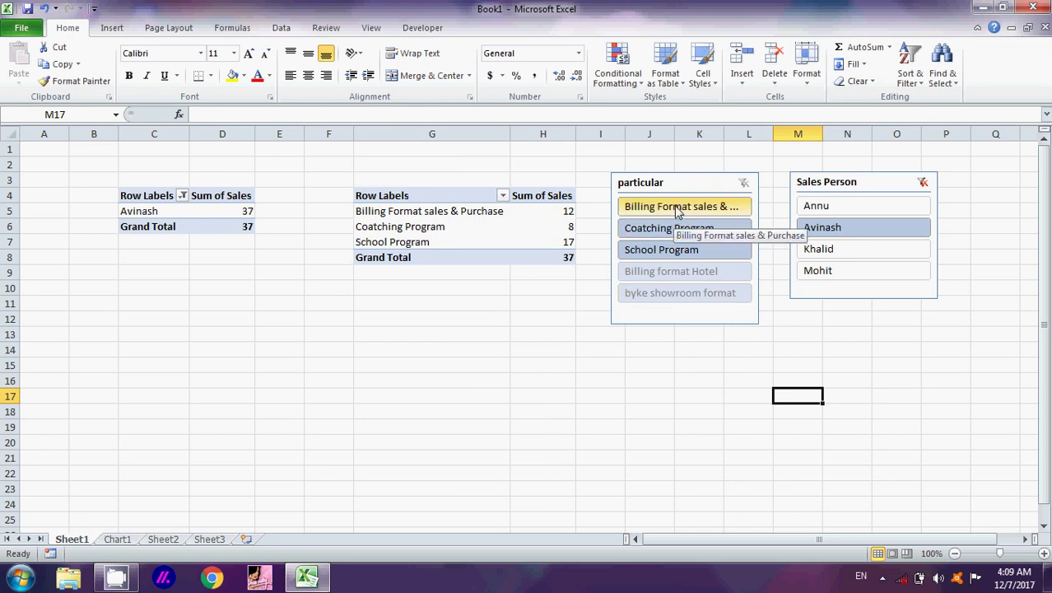
click(813, 206)
click(815, 231)
click(827, 250)
click(823, 272)
click(667, 381)
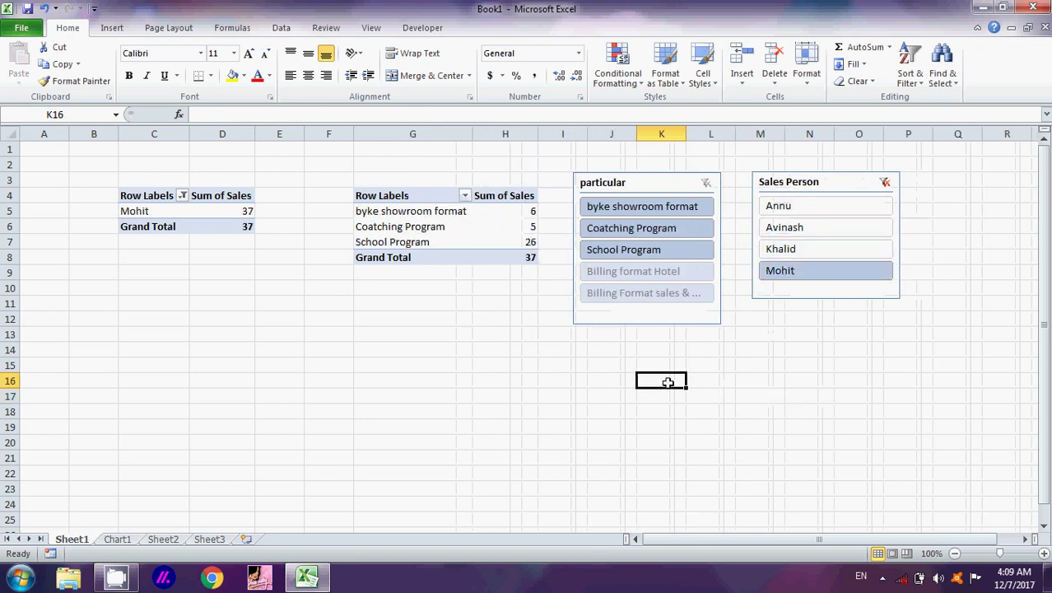
click(884, 183)
click(541, 409)
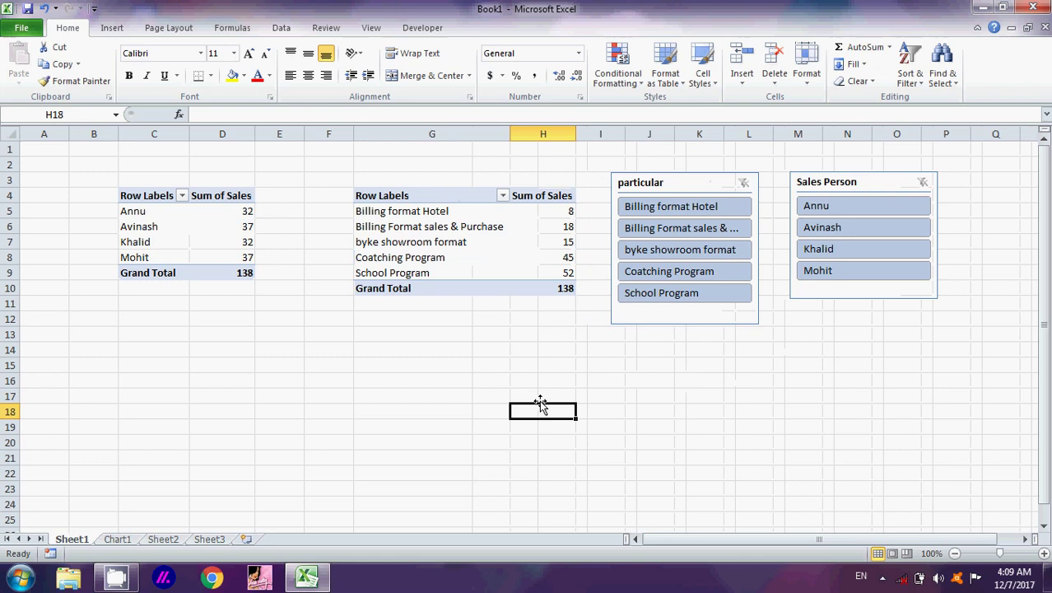
click(27, 9)
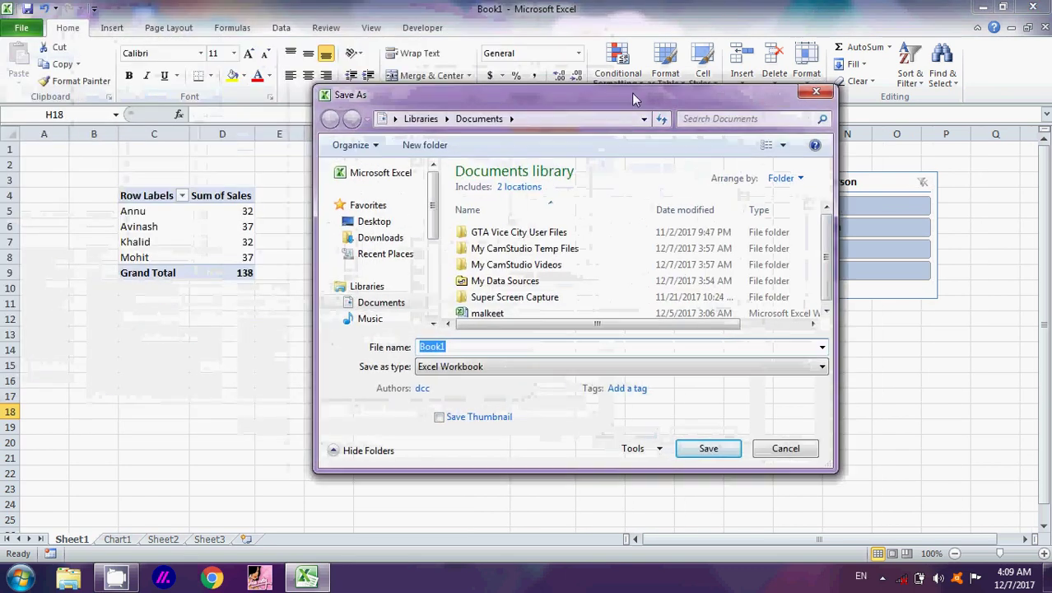
Save the workbook to the Desktop as 'Pivot Table Report' and close Excel.
text(P)
text(ivot Table Report)
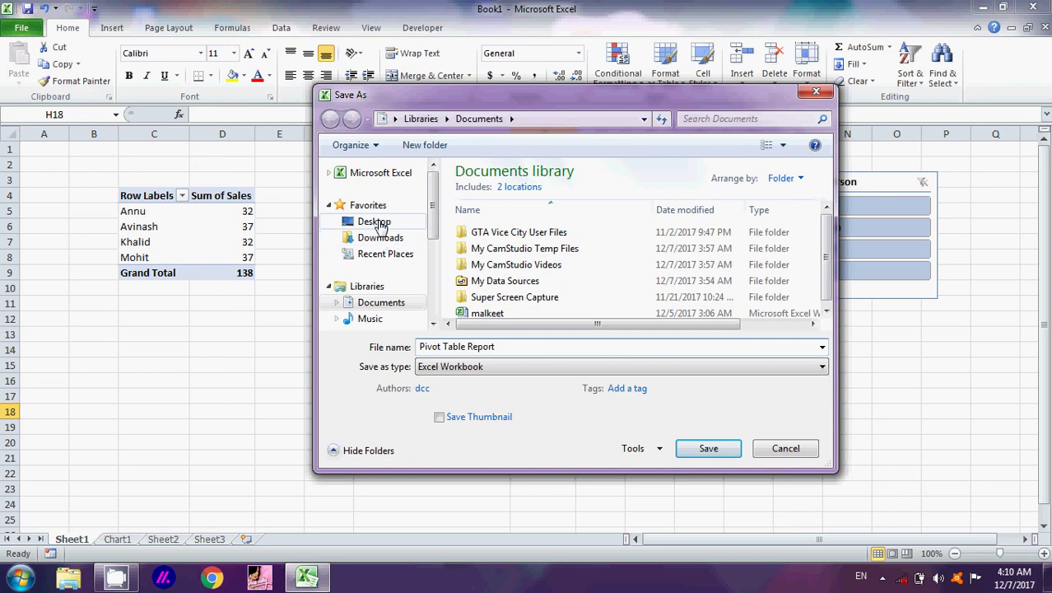
click(374, 222)
click(706, 448)
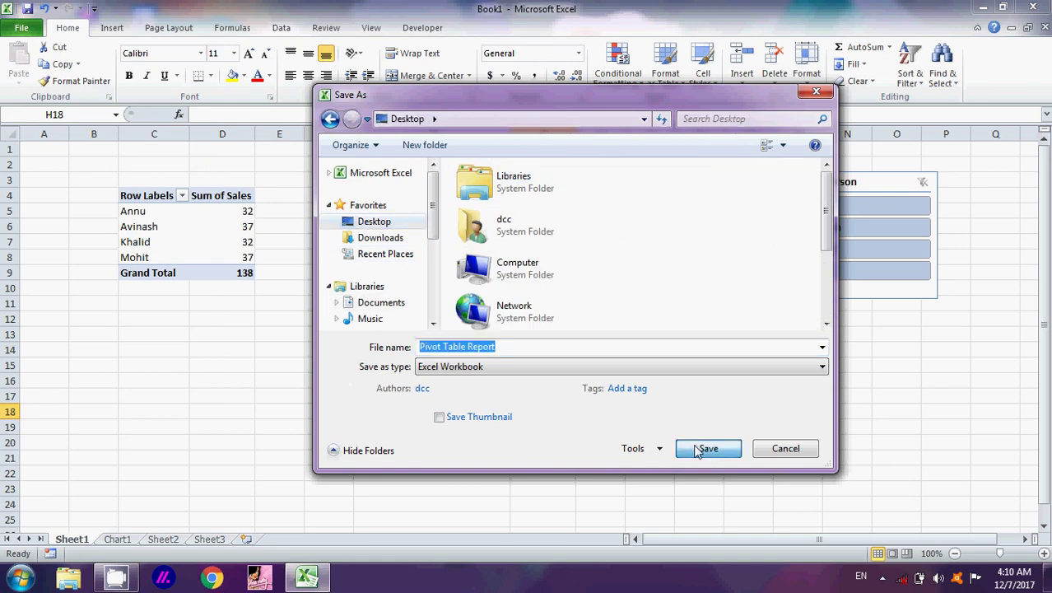
click(1033, 7)
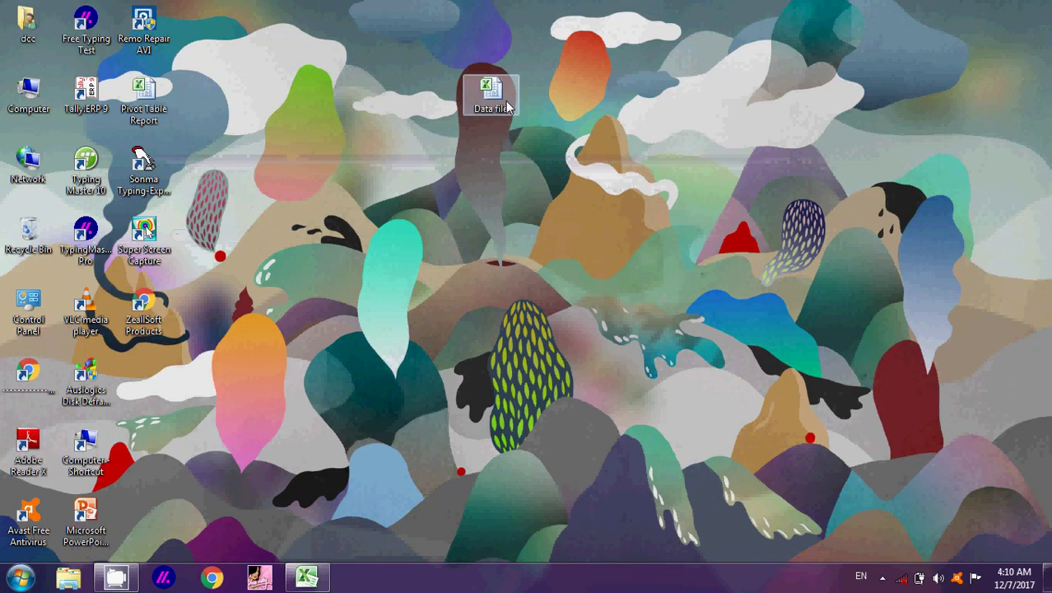
Open the Data file and enter new Sales values 16, 17, 15, 14 down column D from D7.
double_click(492, 95)
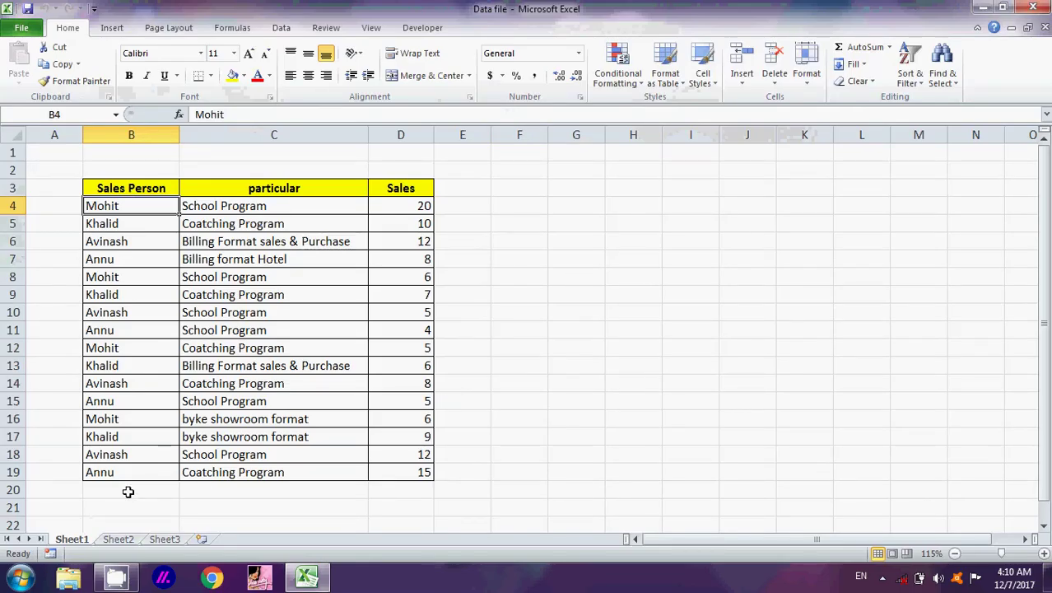
click(410, 259)
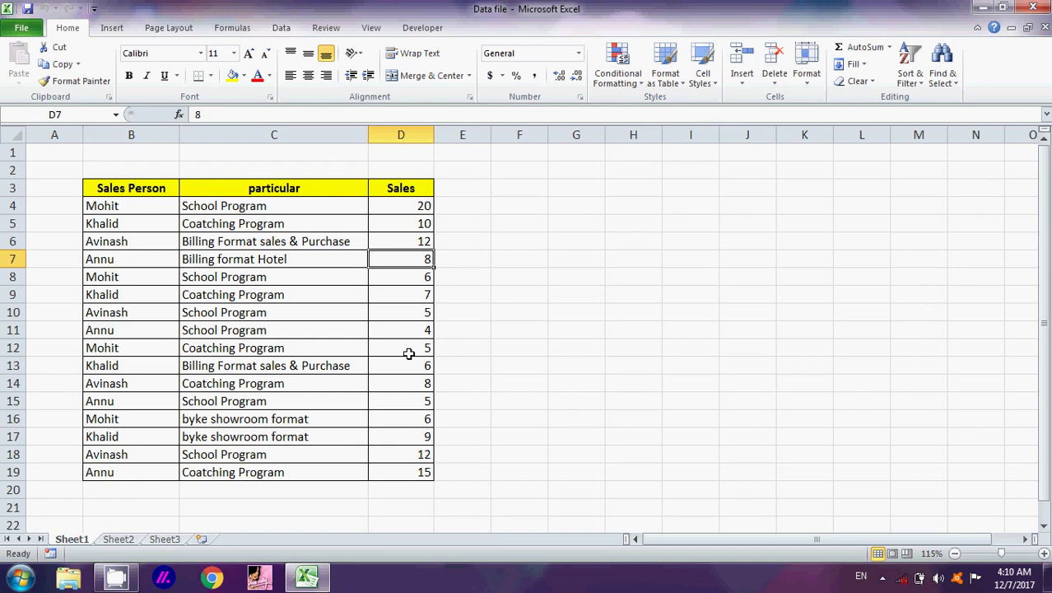
text(1)
key(Return)
text(16)
key(Return)
text(17)
key(Return)
text(1)
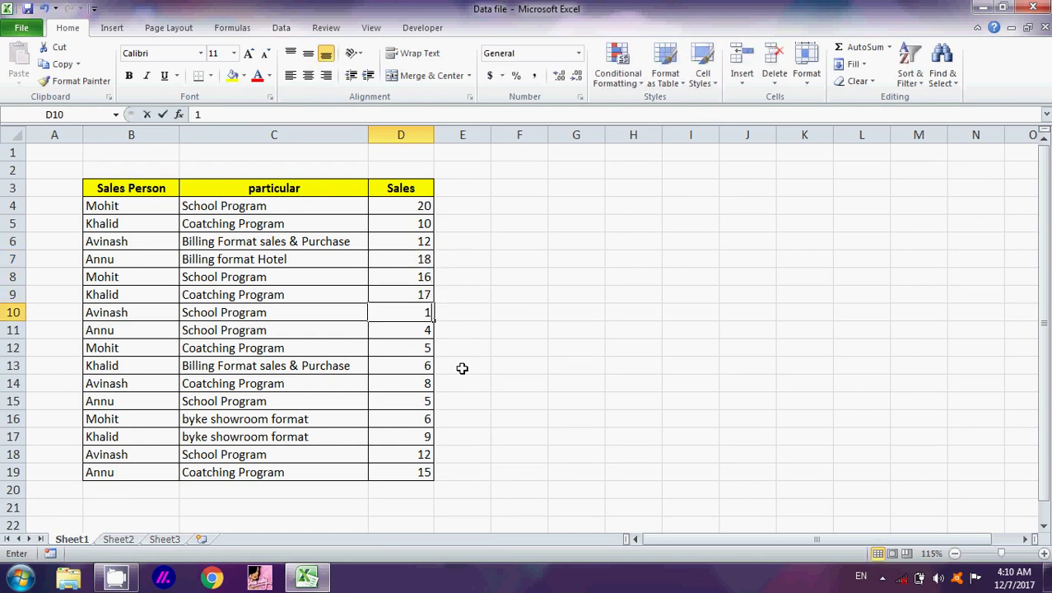
text(5)
key(Return)
text(14)
key(Return)
Continue entering Sales values 18, 16, 19, 22 and 25 down to D19.
text(15 16)
key(Return)
text(18)
key(Return)
text(15)
key(Return)
text(16)
key(Return)
text(19)
key(Return)
text(22)
key(Return)
text(25)
key(Return)
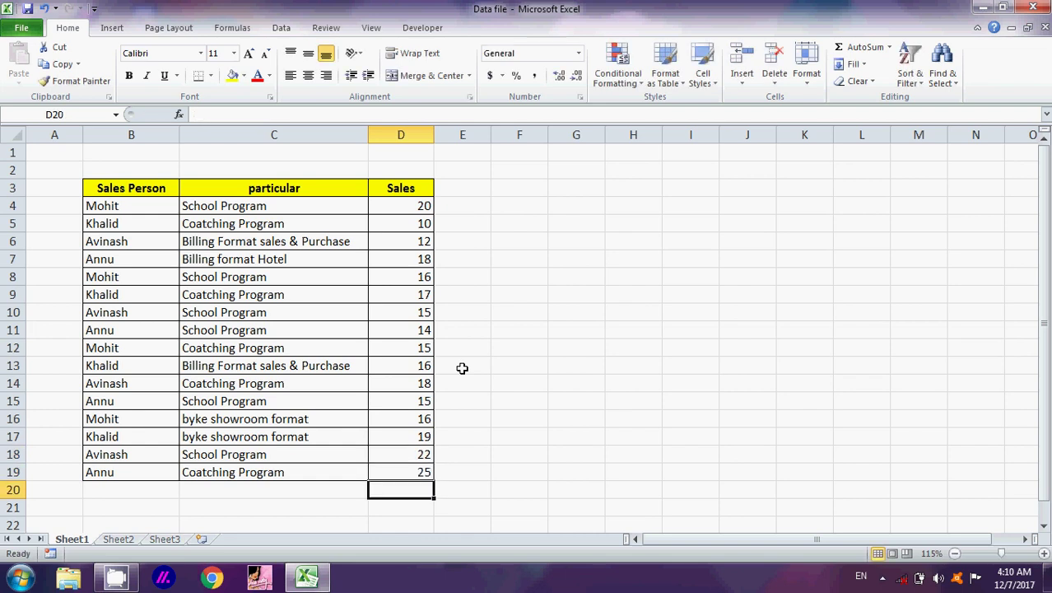
Enter =SUM(D4:D19) in G3 for a total of 268, then minimize and reopen Pivot Table Report.
click(404, 206)
click(403, 293)
click(395, 366)
click(392, 432)
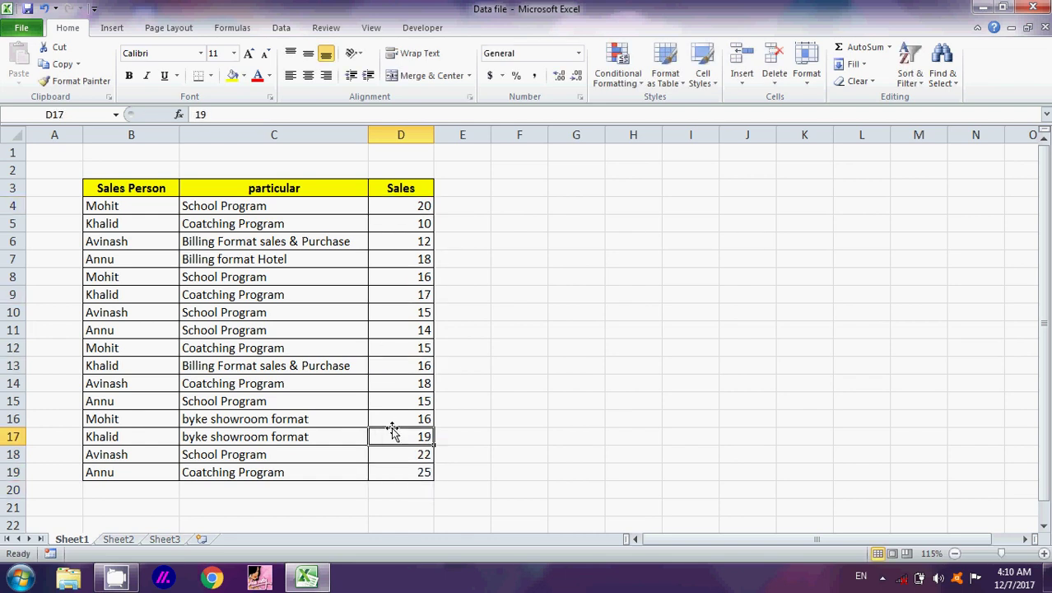
click(561, 189)
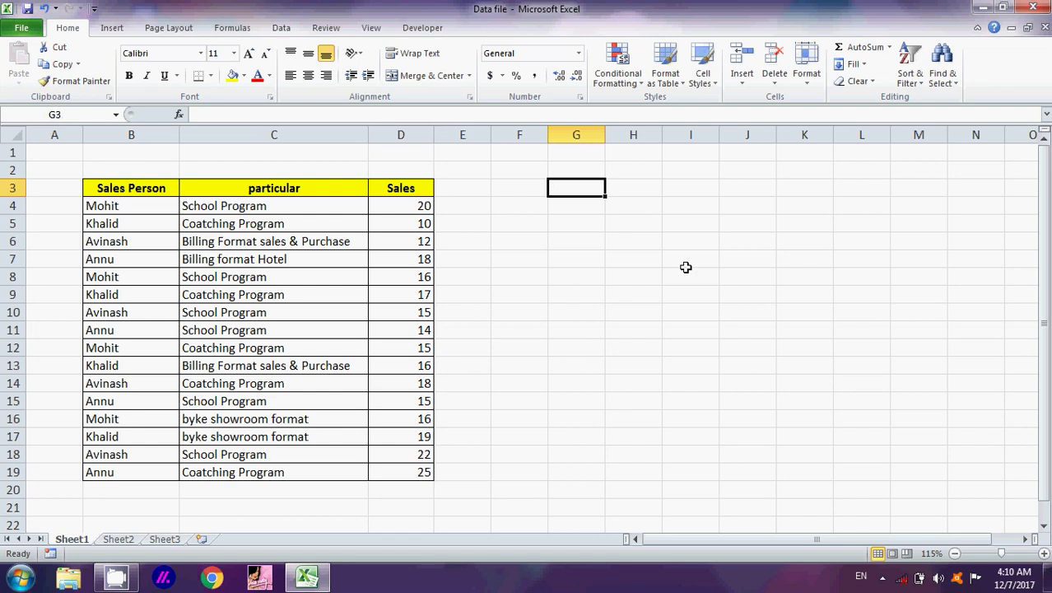
text(=sum()
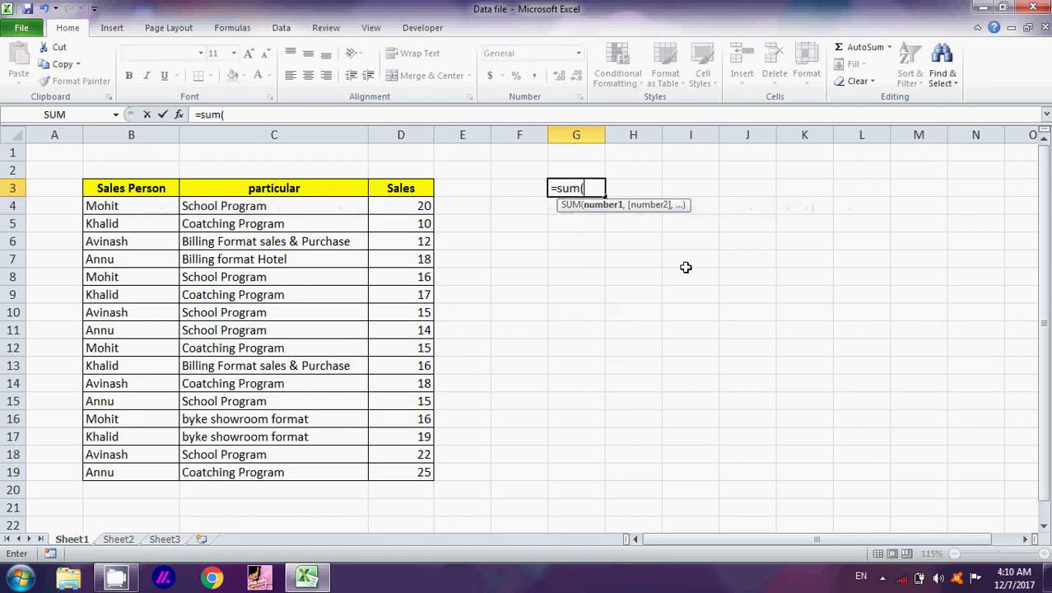
drag(413, 207, 388, 469)
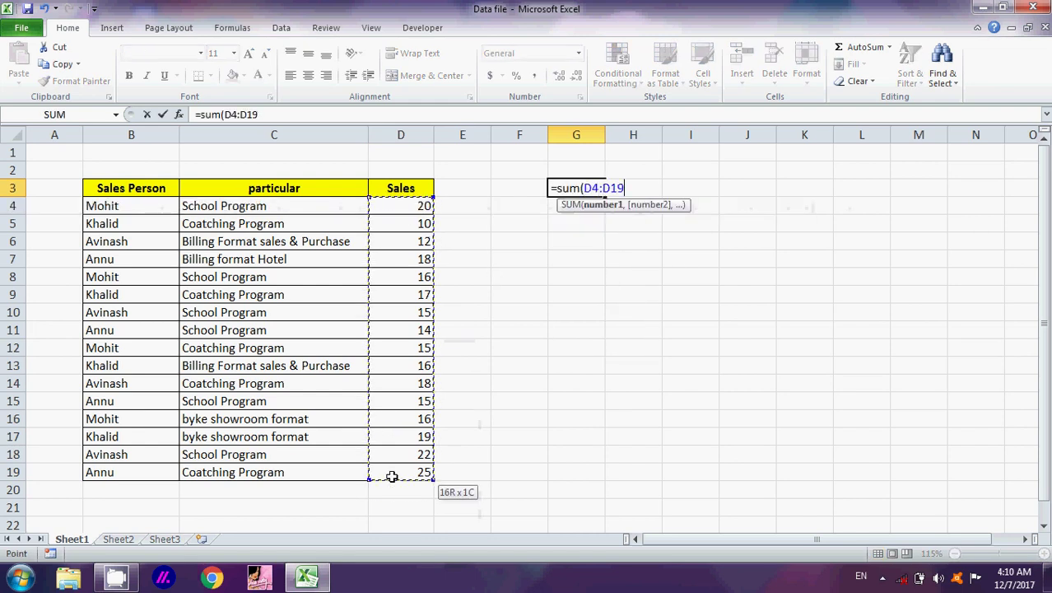
key(Return)
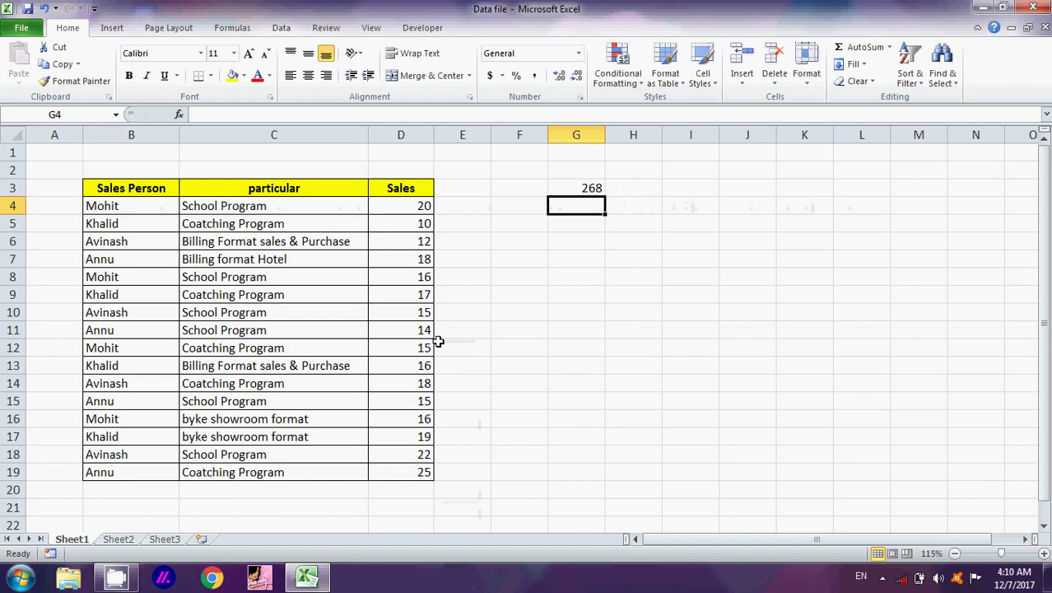
click(570, 192)
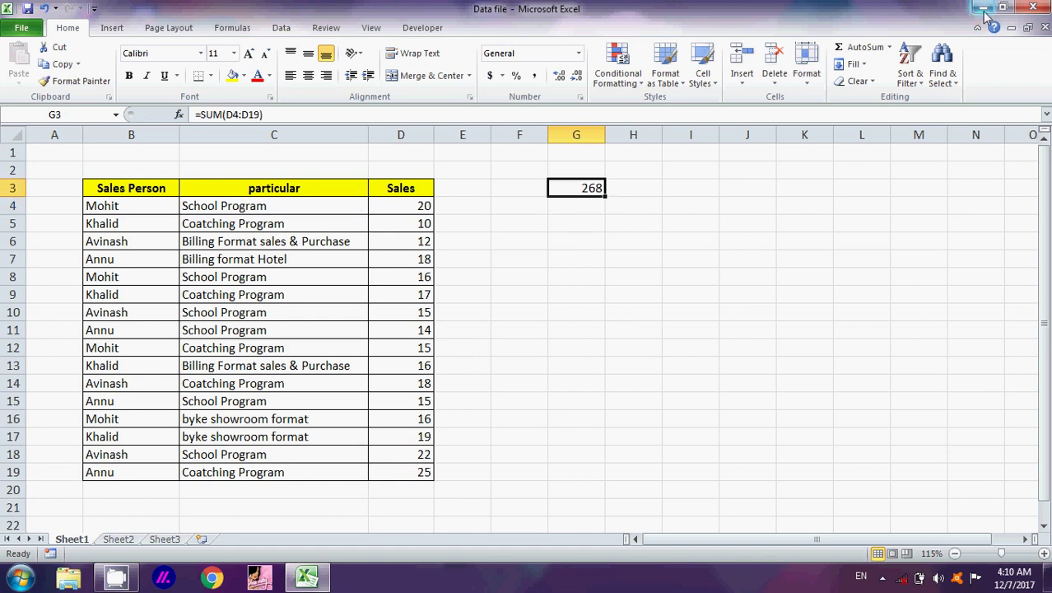
click(985, 8)
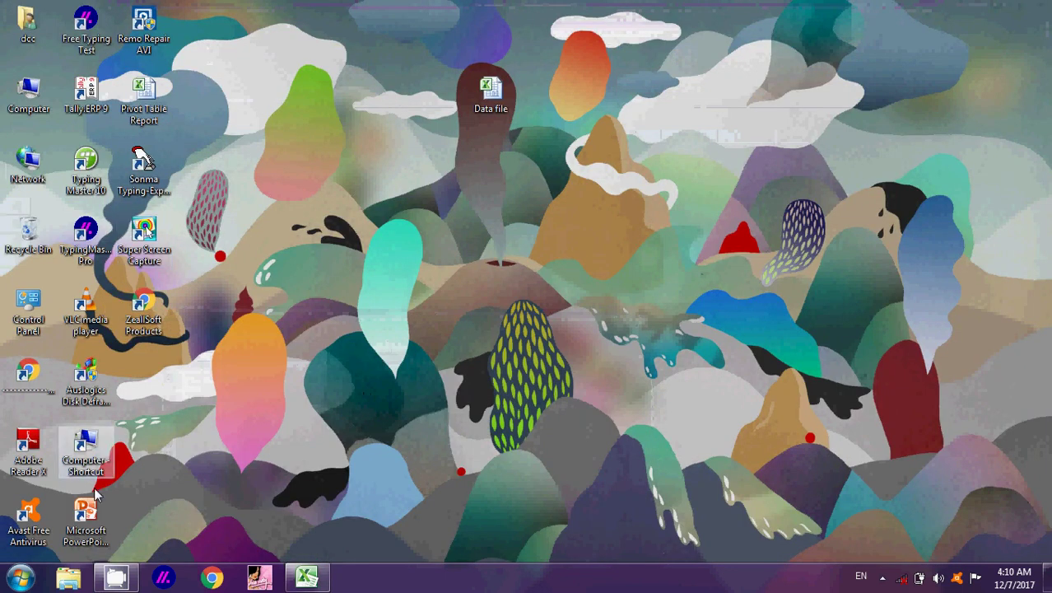
double_click(143, 98)
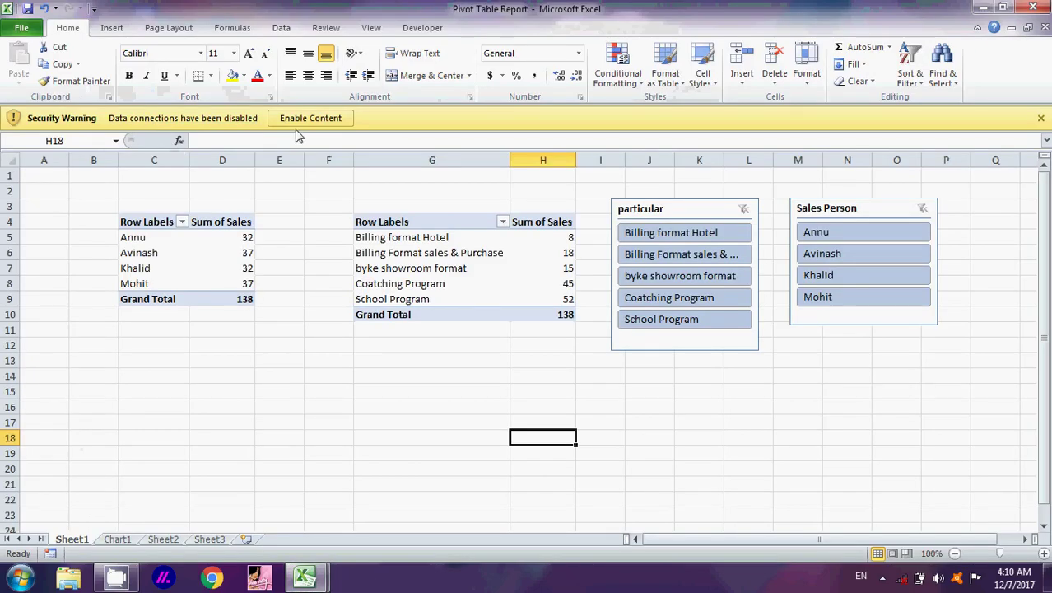
Enable the workbook's data connections and inspect both PivotTables, each still totalling 138.
click(311, 118)
click(317, 395)
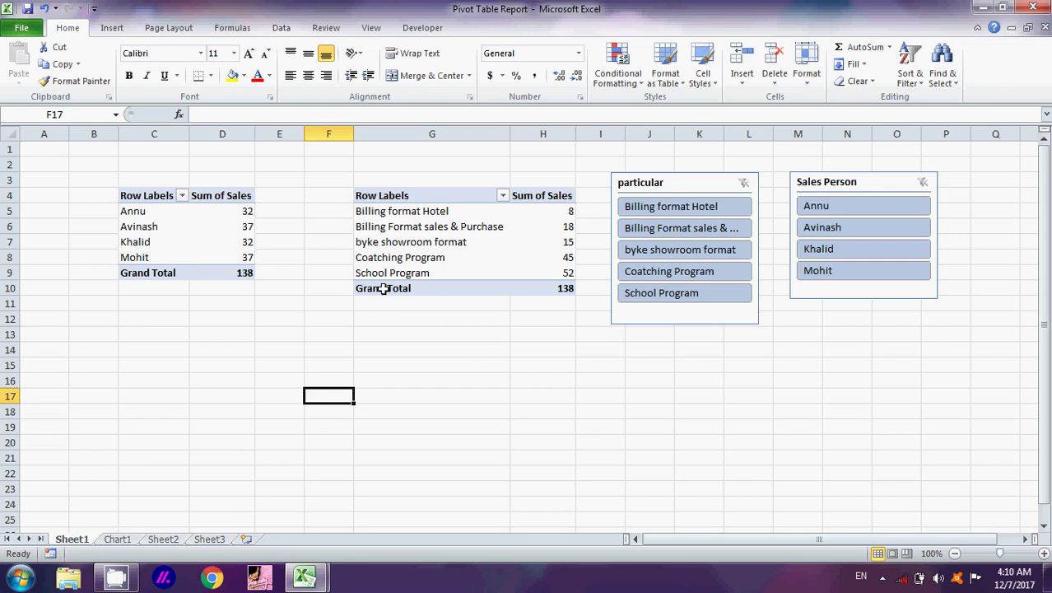
click(233, 273)
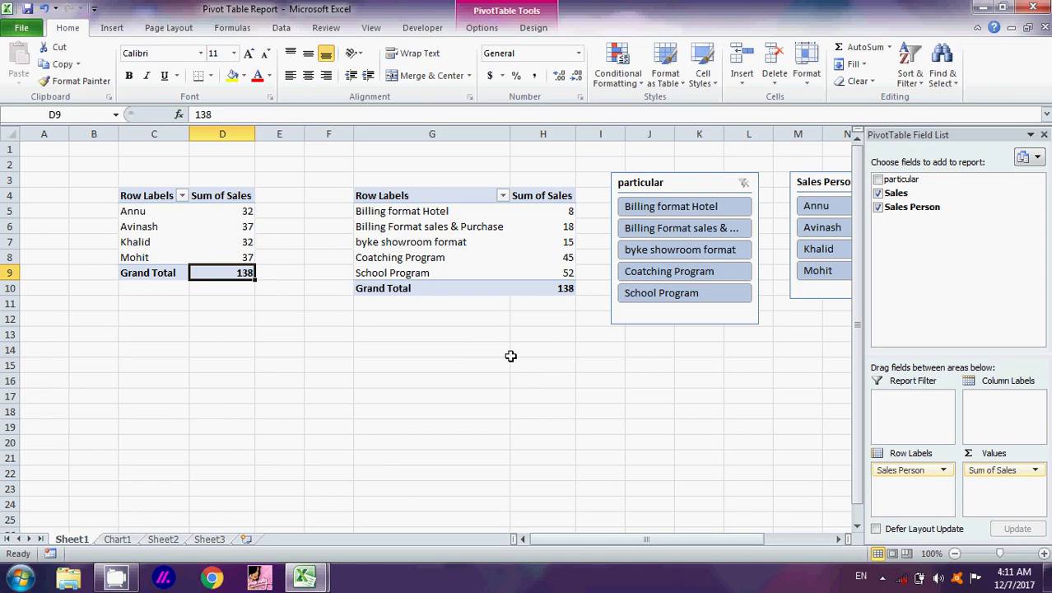
click(559, 290)
click(510, 380)
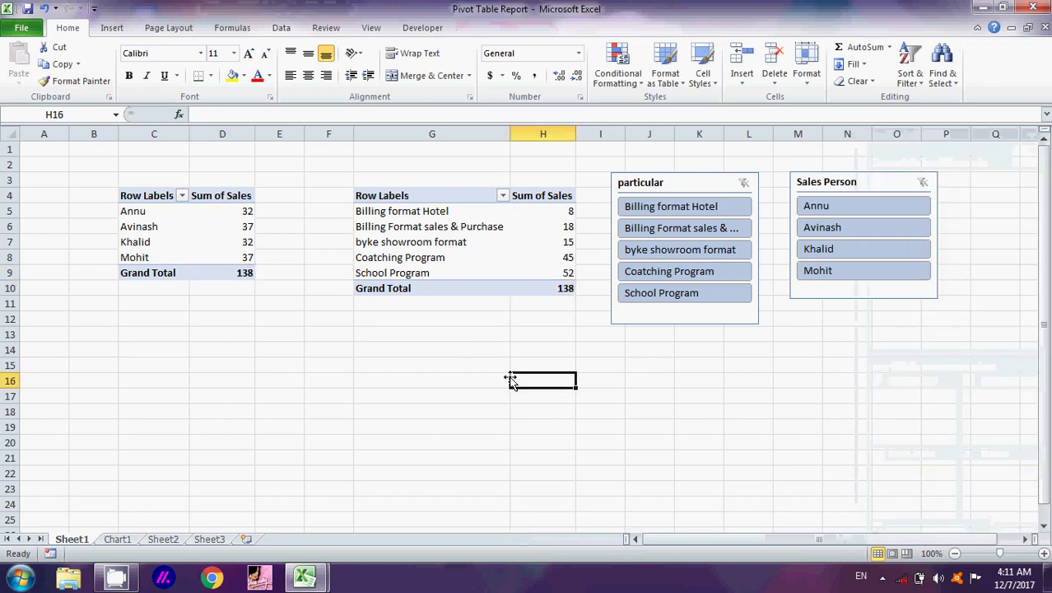
click(388, 244)
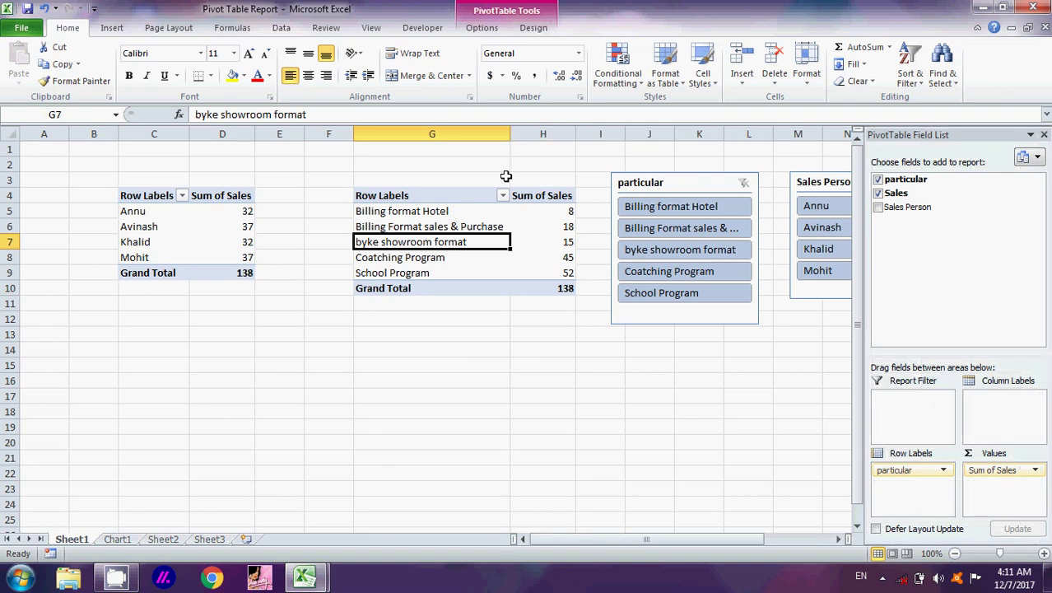
click(480, 30)
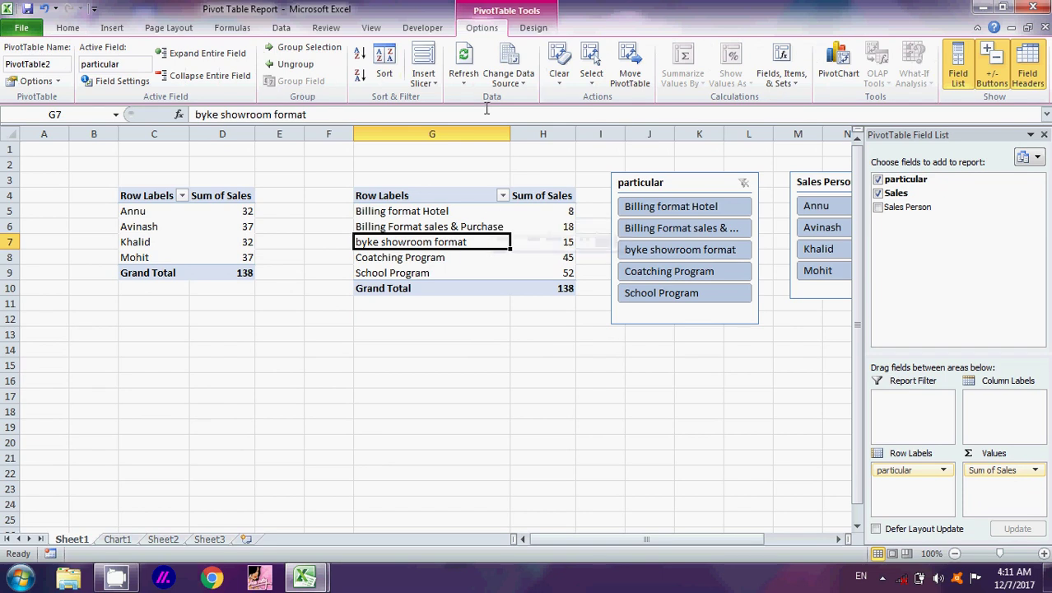
Refresh both pivot tables from the Data file and check their new 268 grand totals.
click(468, 86)
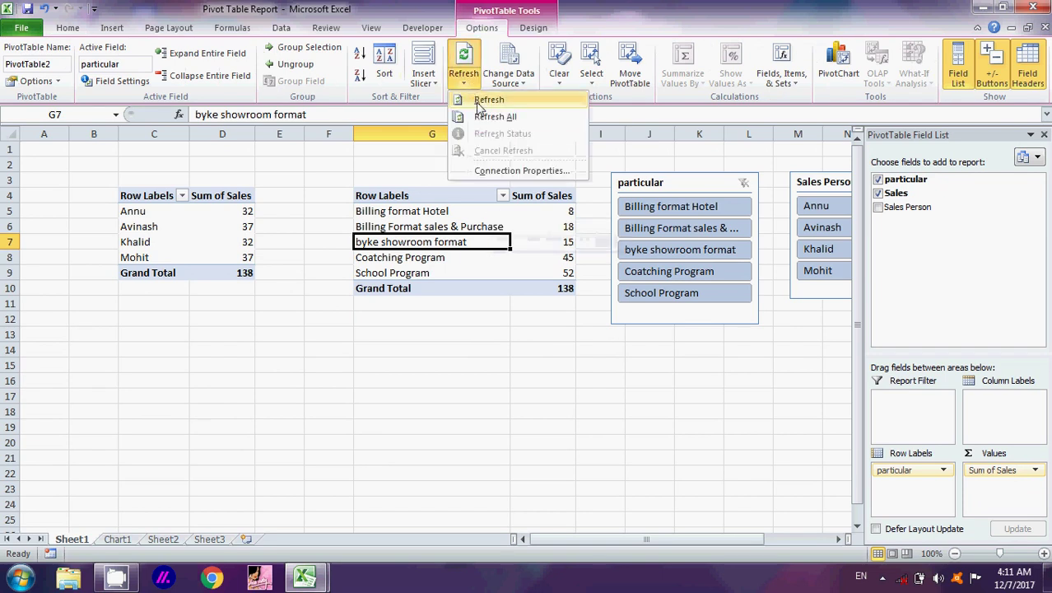
click(491, 102)
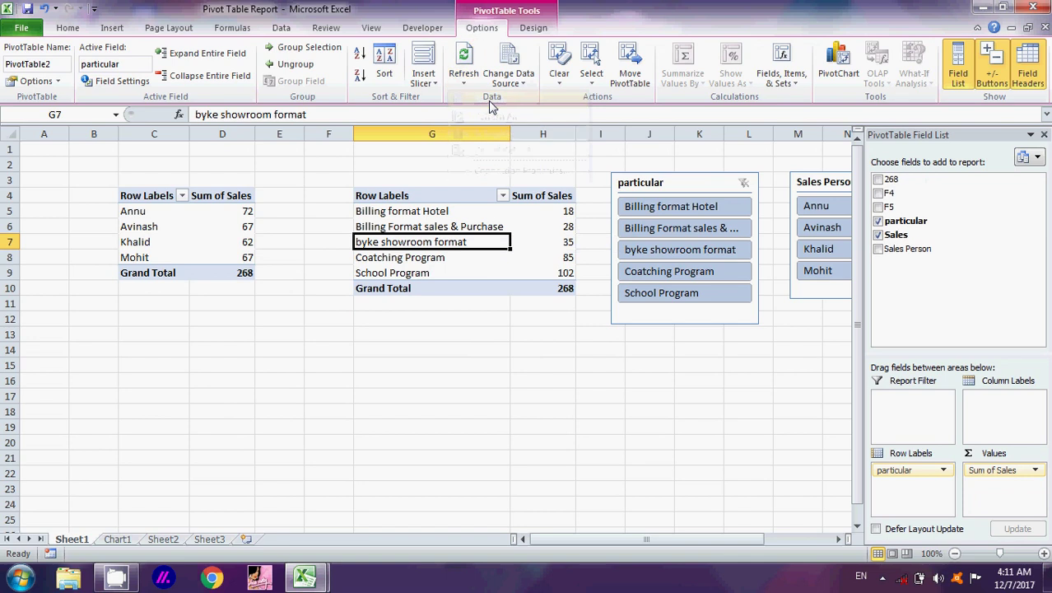
click(215, 242)
click(461, 242)
click(231, 244)
Select the particular row labels G5:G9 and the Coatching Program label, then reopen the Refresh choices.
drag(443, 245, 436, 266)
click(480, 353)
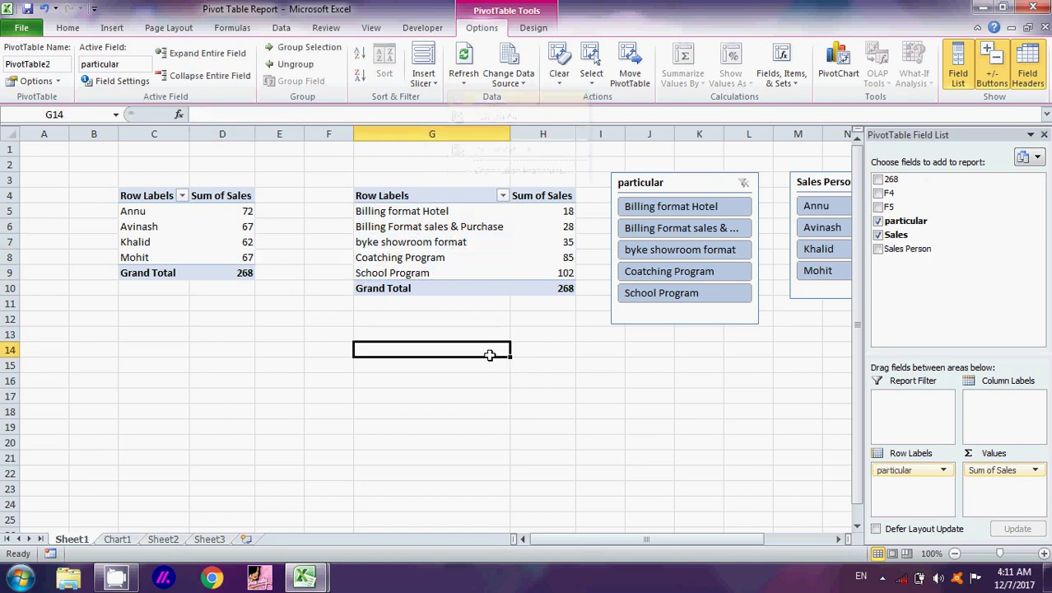
click(465, 249)
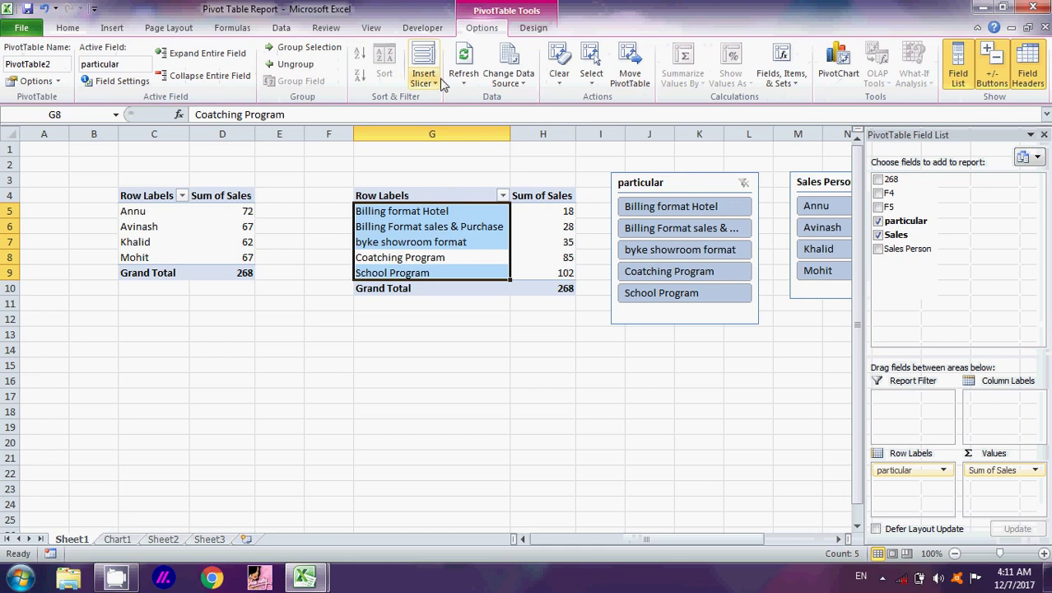
click(470, 83)
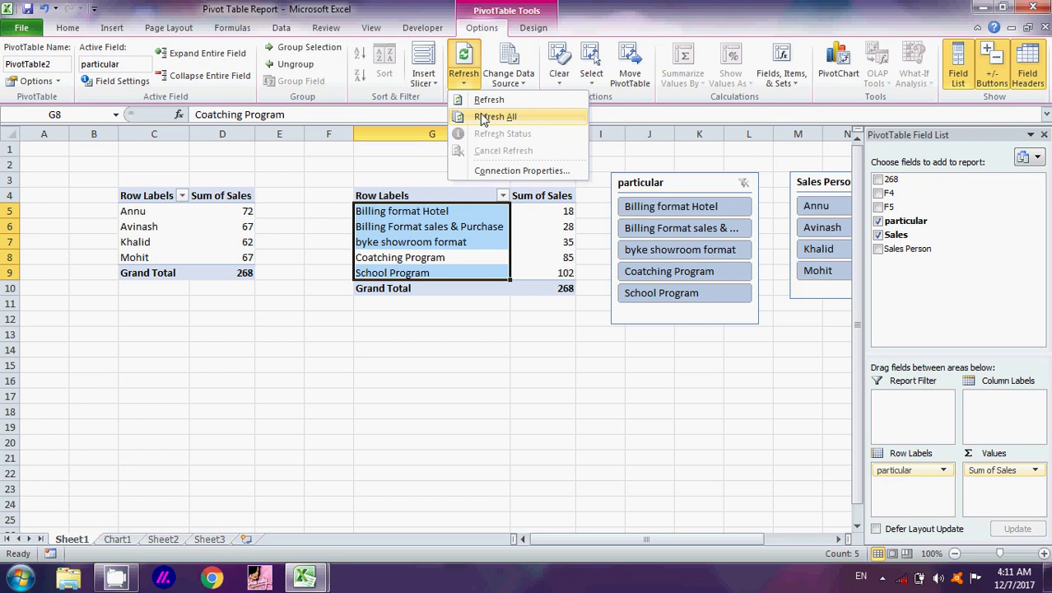
click(478, 333)
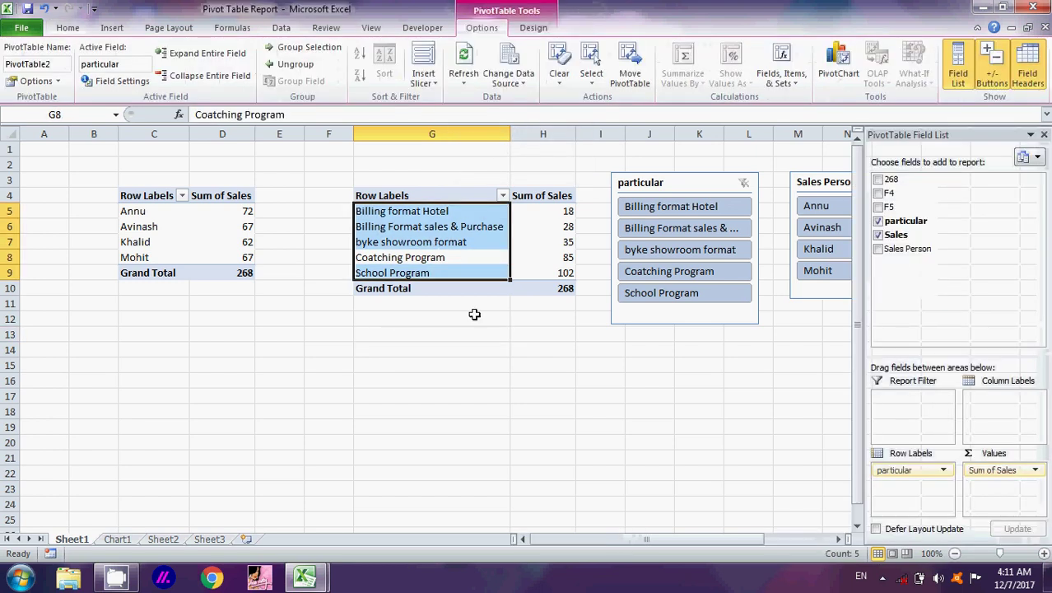
click(474, 314)
click(444, 260)
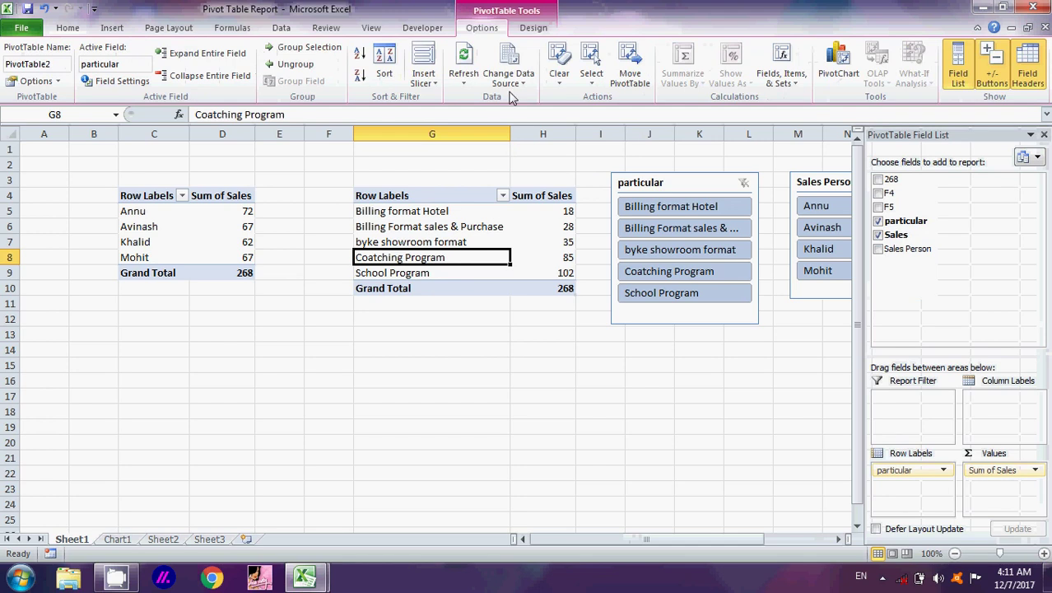
click(471, 86)
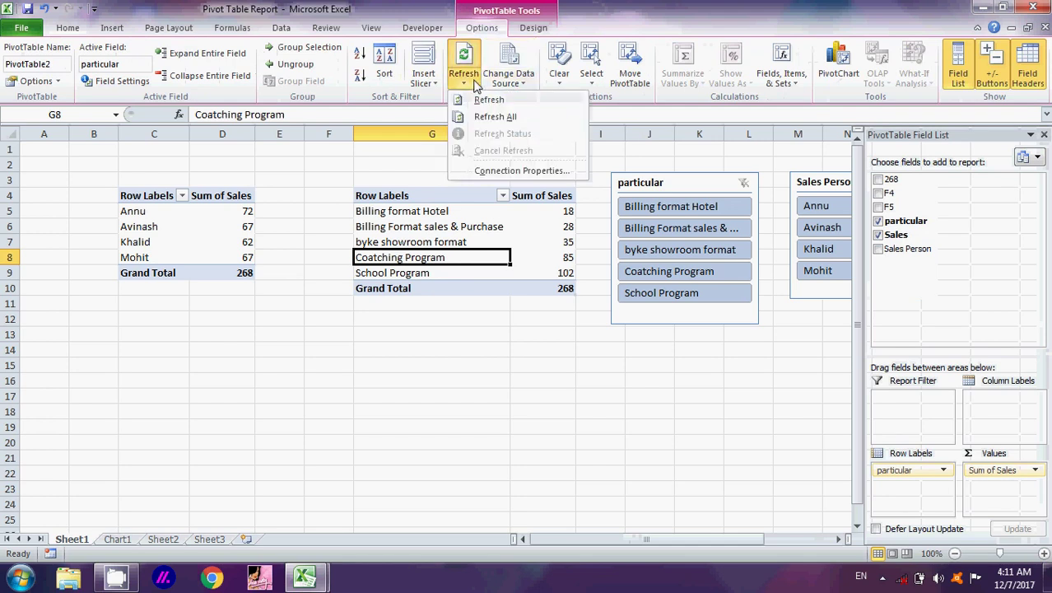
Set the Data file connection to 'Refresh data when opening the file', then close the report workbook.
click(497, 171)
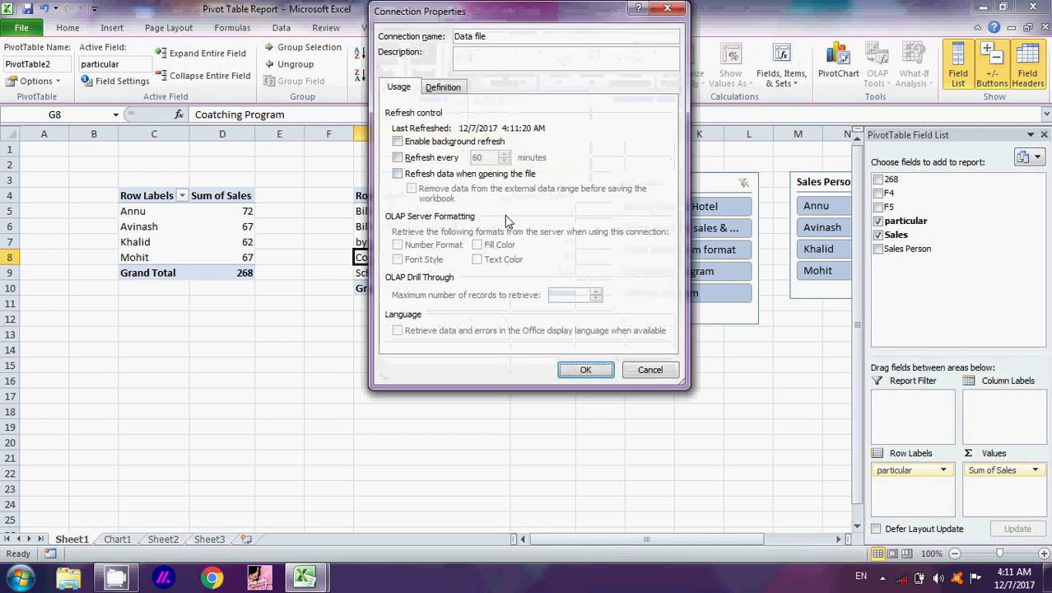
drag(438, 59, 260, 113)
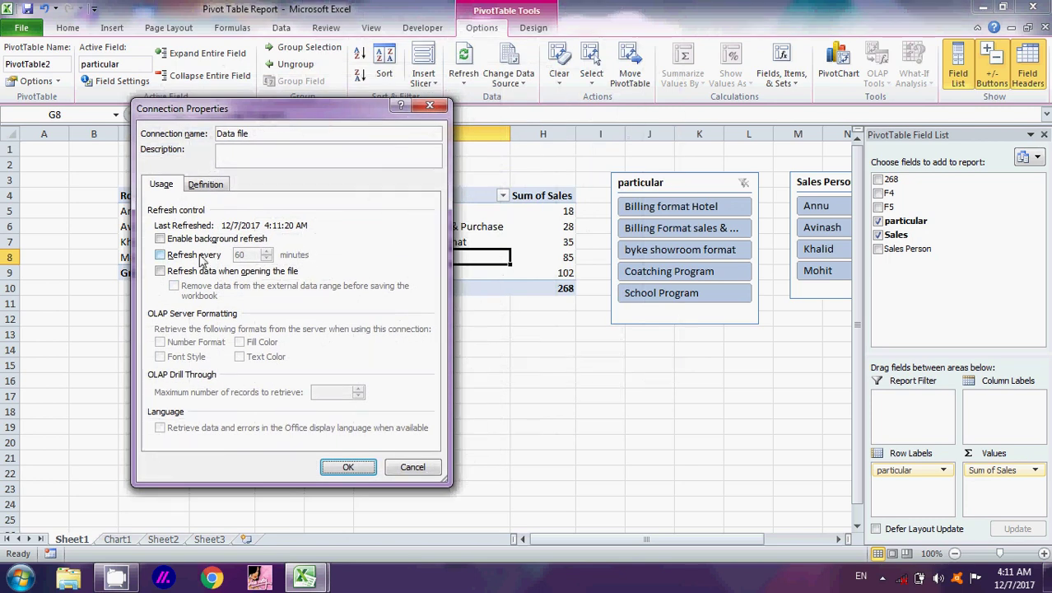
click(195, 239)
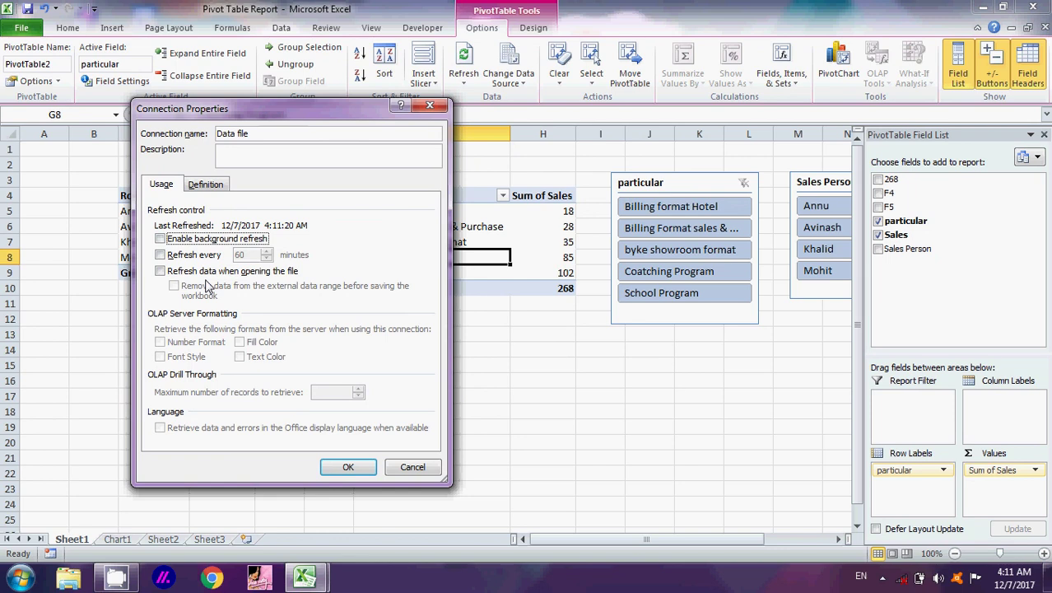
click(197, 259)
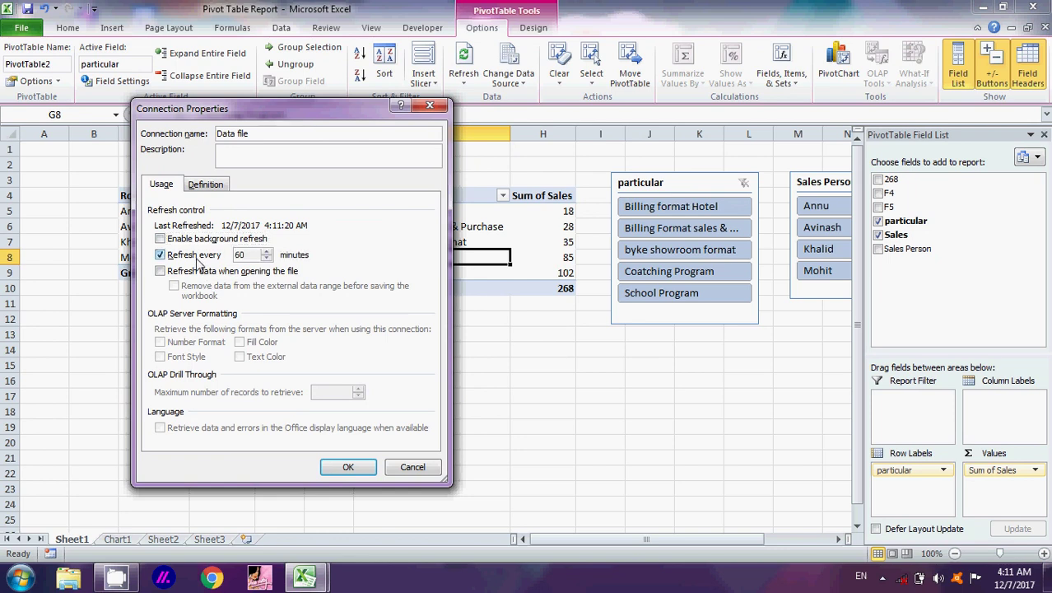
click(213, 255)
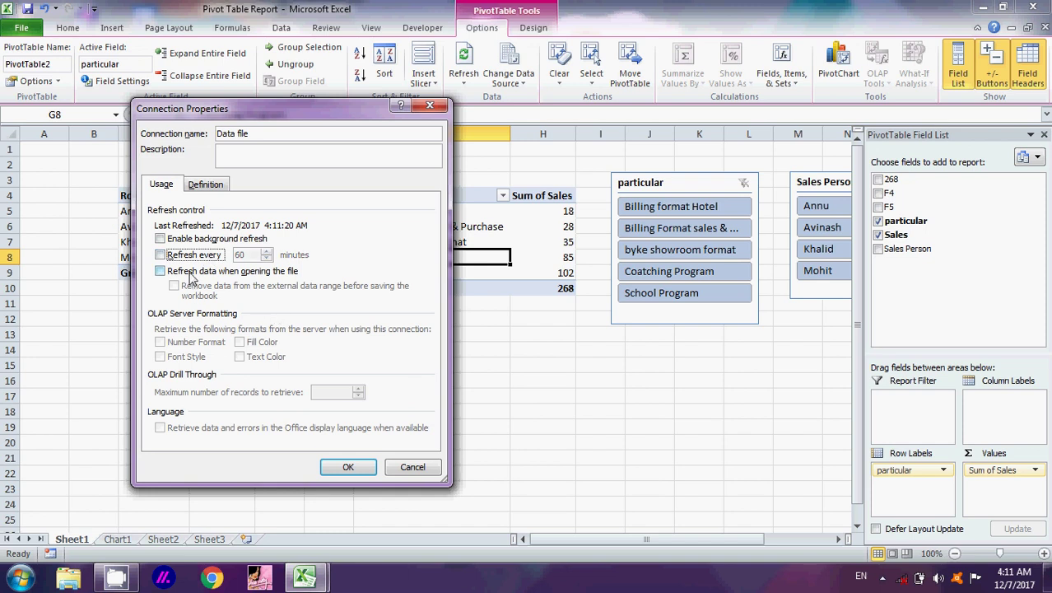
click(190, 278)
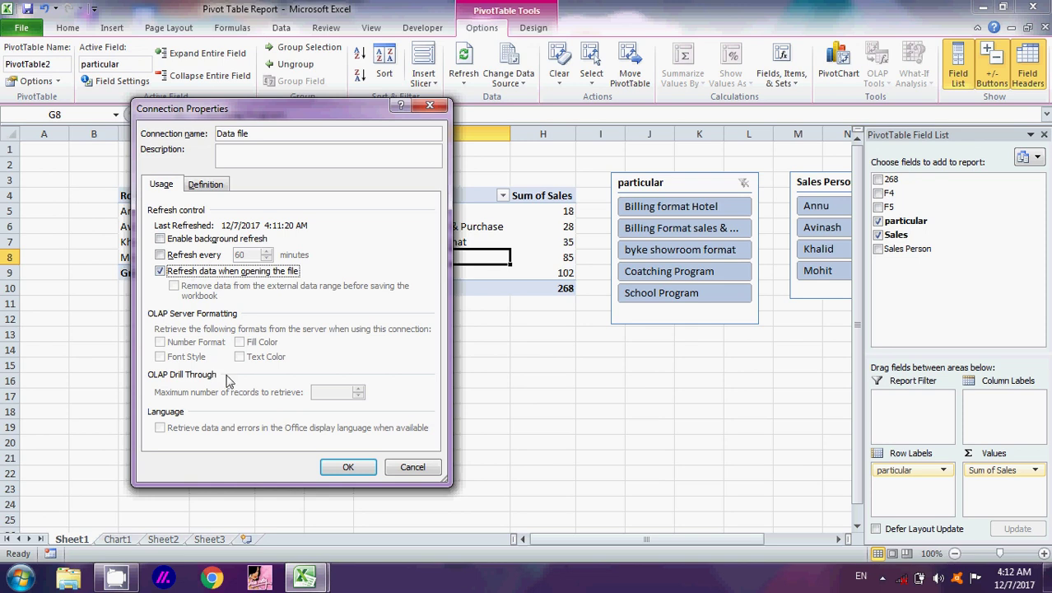
click(342, 464)
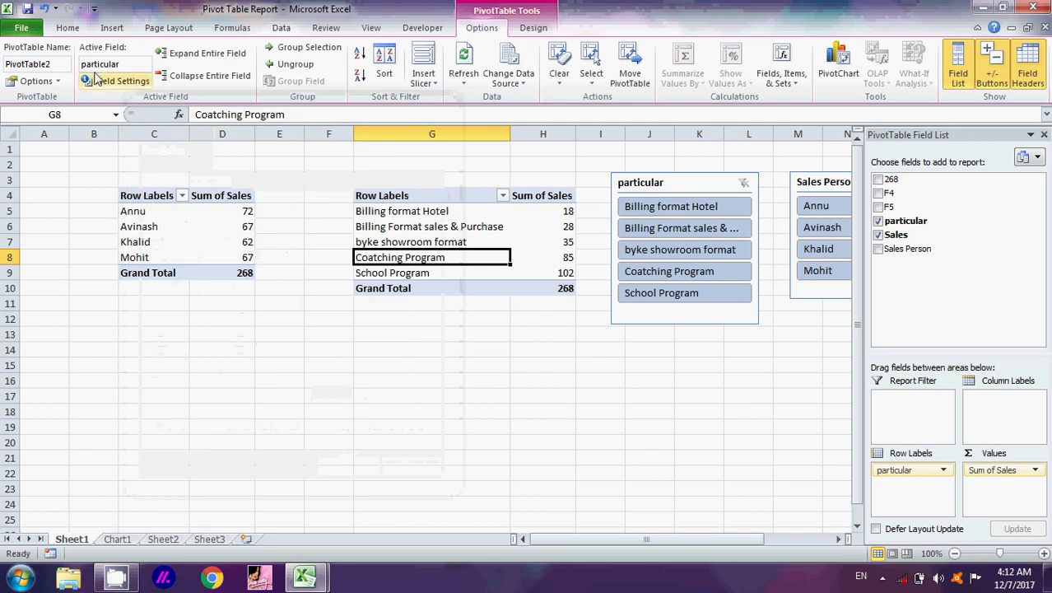
click(1028, 27)
Enter new Sales values 30, 20, 22 and 28 in cells D4 through D7 of the Data file.
click(602, 344)
click(417, 208)
text(30)
key(Return)
text(20)
key(Return)
text(1)
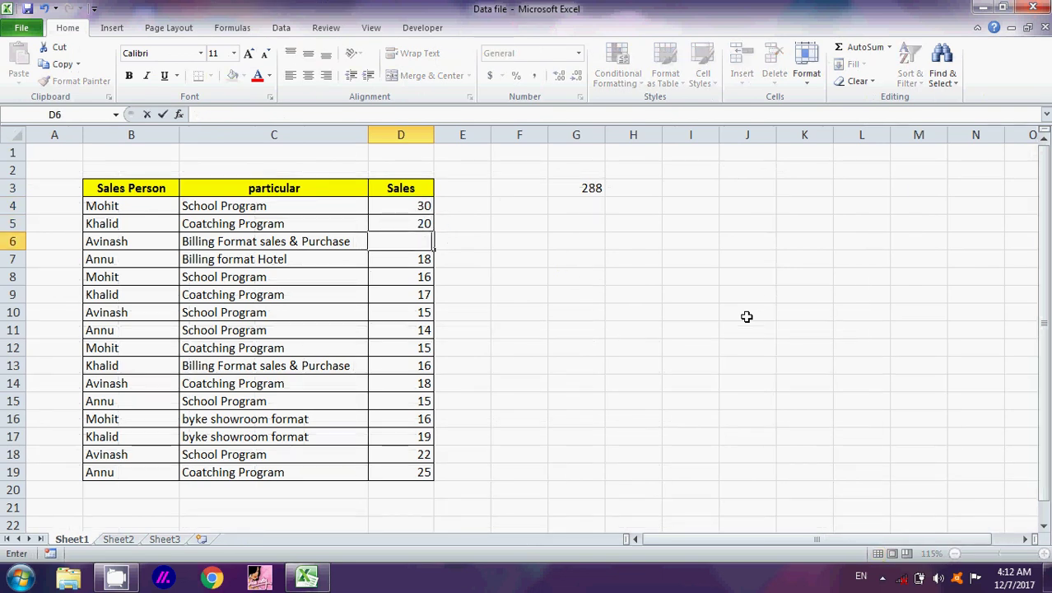
key(Return)
text(28)
key(Return)
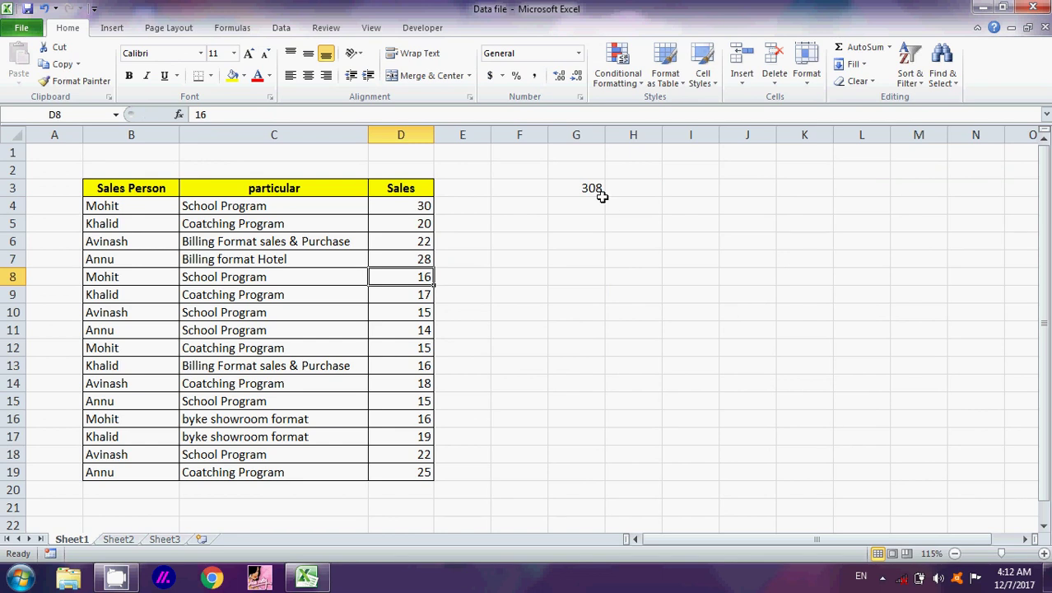
Confirm the G3 total reads 308, then open Pivot Table Report from the desktop.
click(596, 188)
key(super+d)
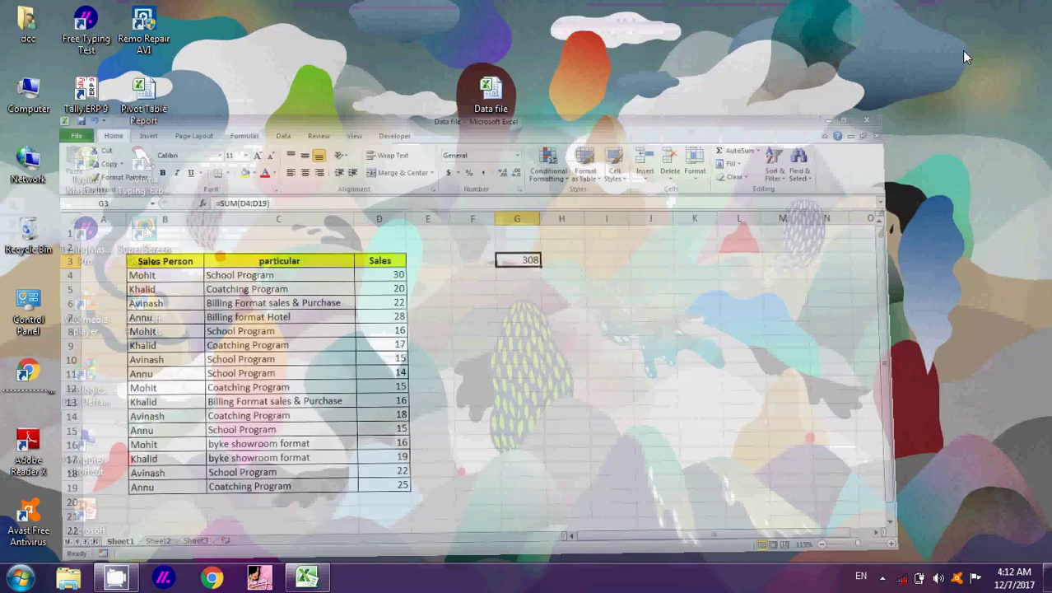
double_click(142, 92)
Check both pivot tables' 308 grand totals and the second table's sums, including Hotel at 28.
click(388, 380)
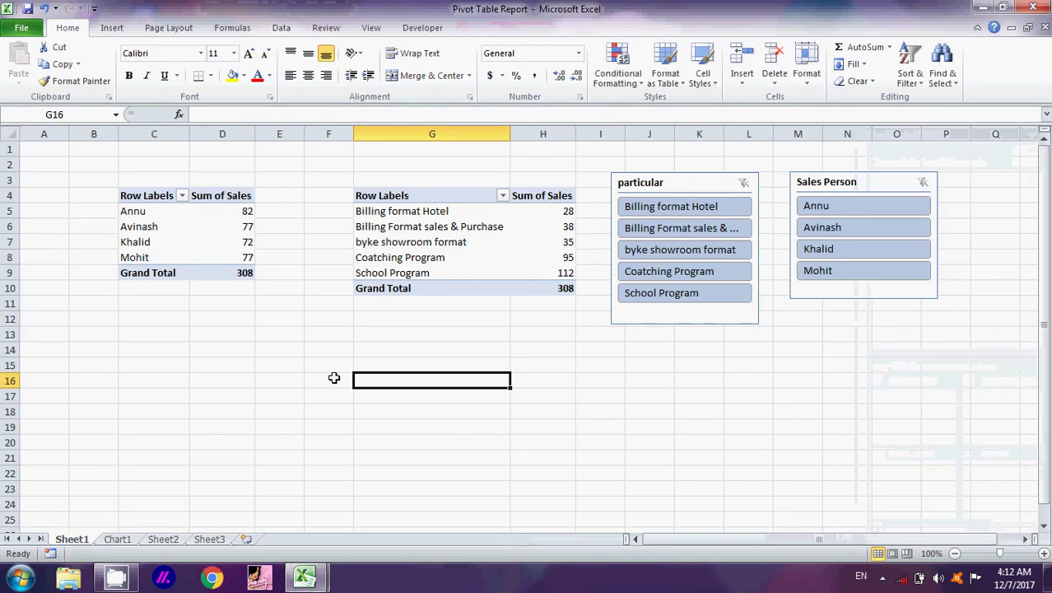
click(228, 273)
click(551, 287)
click(558, 211)
click(558, 226)
click(559, 257)
click(560, 287)
click(558, 319)
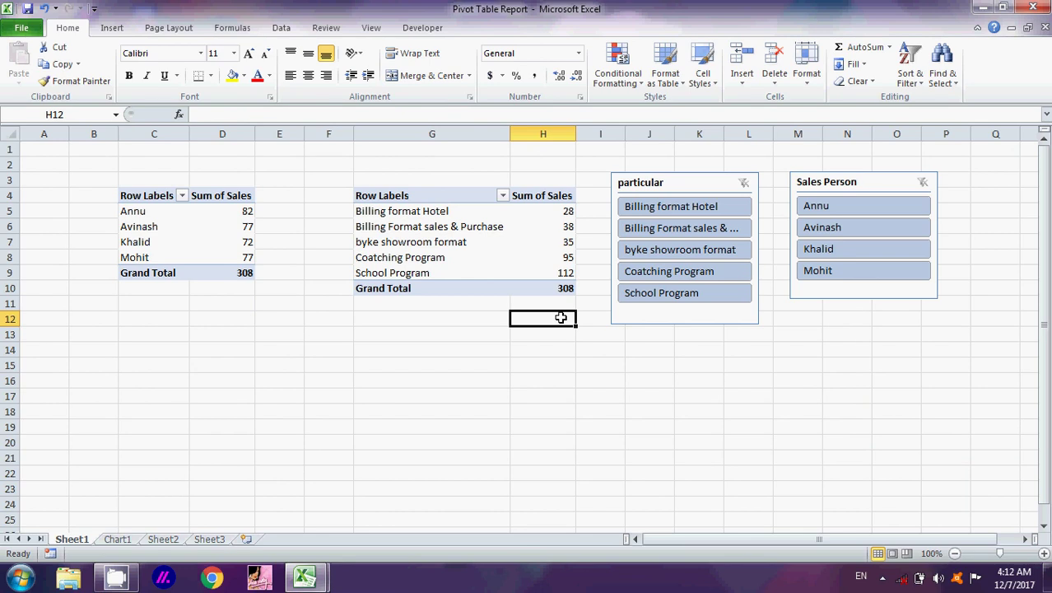
click(472, 384)
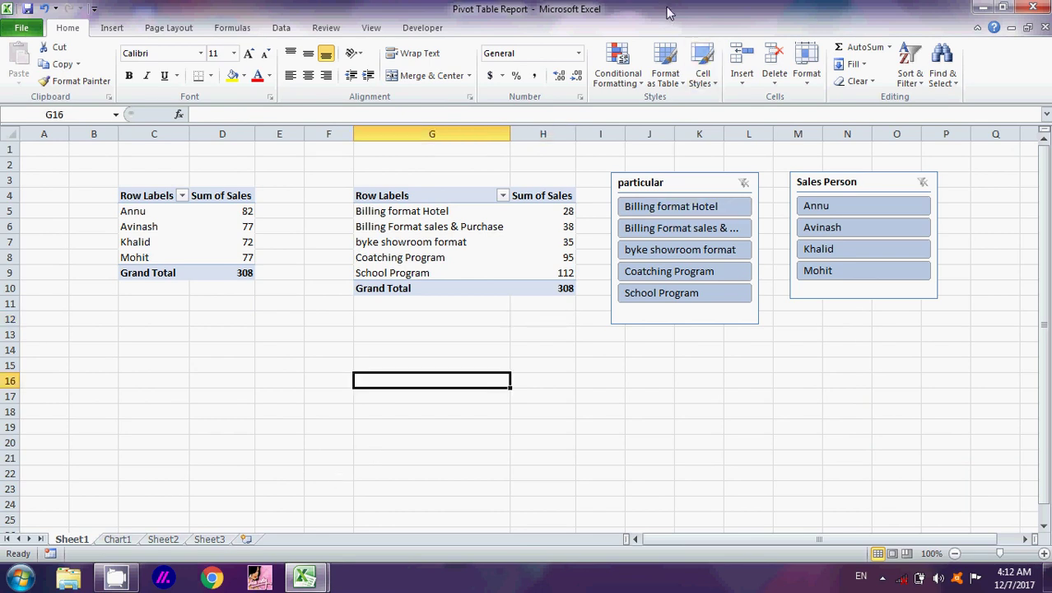
Resize and reposition the workbook window, then select cell E10 on Sheet2.
mouse_move(667, 12)
mouse_down()
mouse_move(709, 28)
mouse_move(662, 32)
mouse_up()
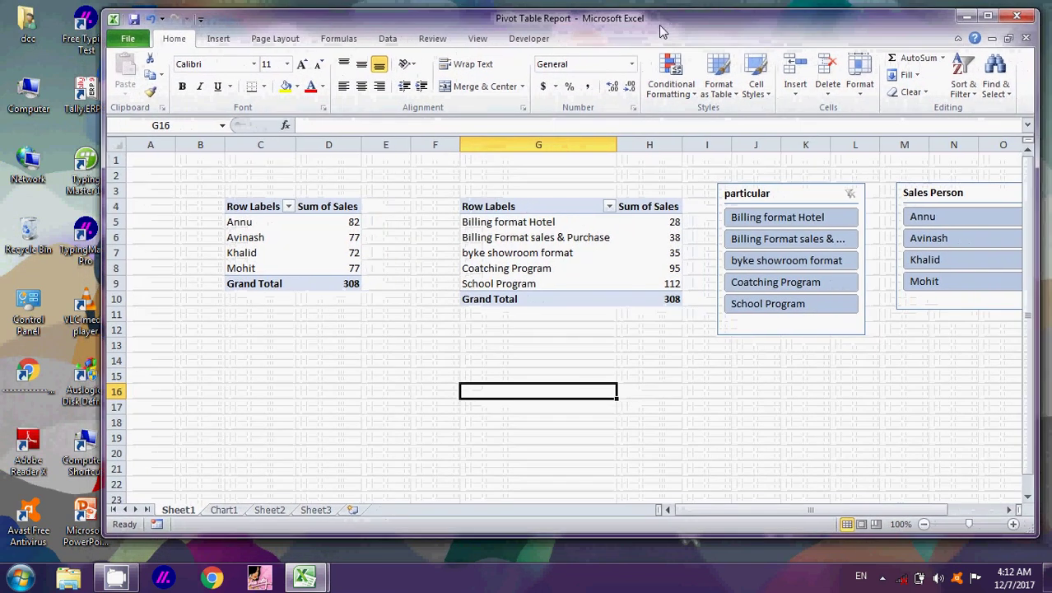
drag(103, 9, 262, 25)
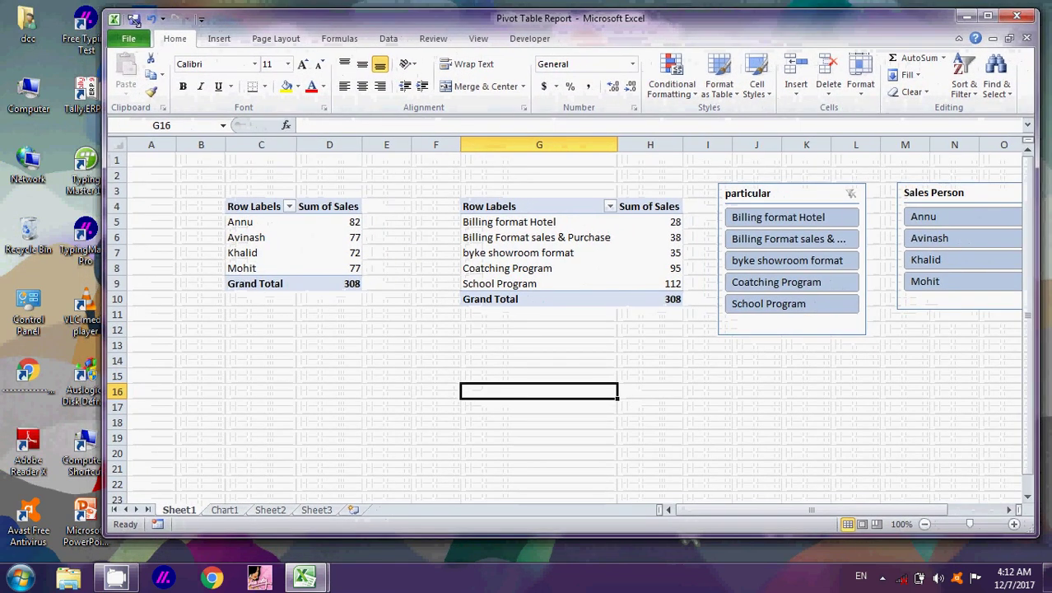
drag(403, 42, 347, 30)
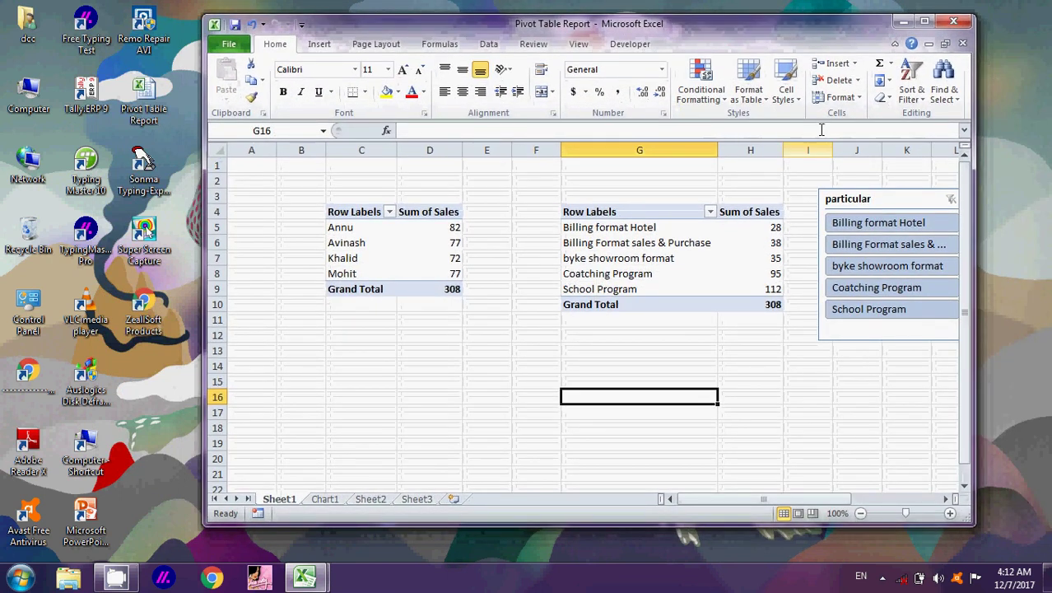
click(925, 22)
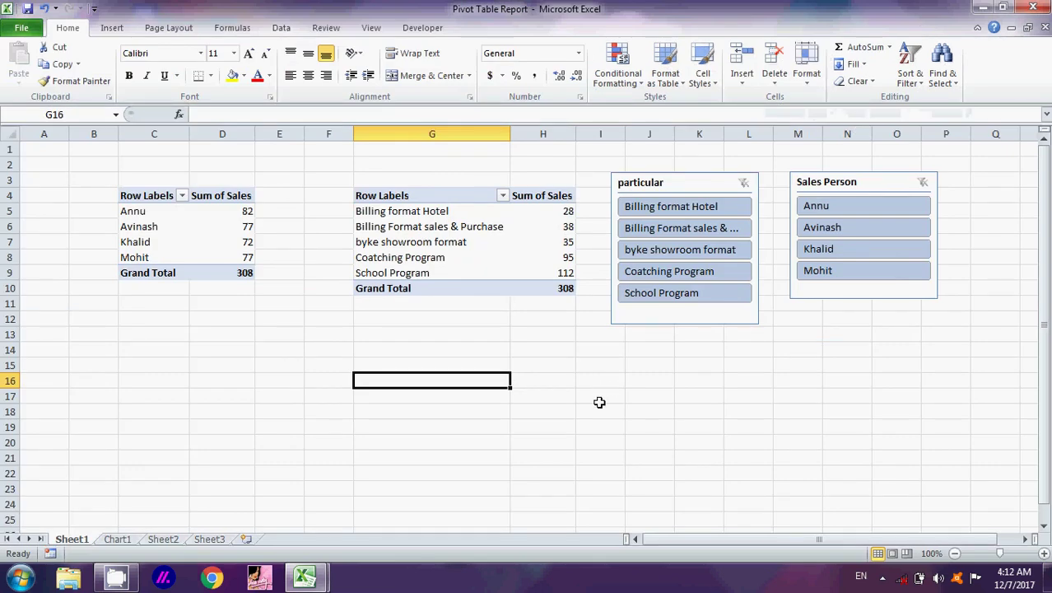
double_click(691, 8)
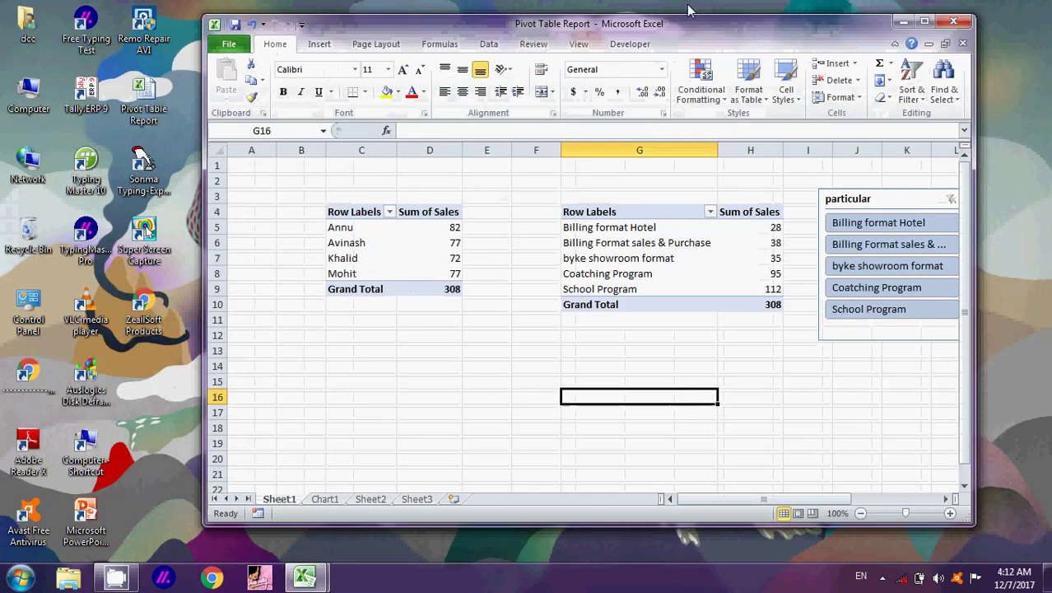
click(368, 499)
click(428, 303)
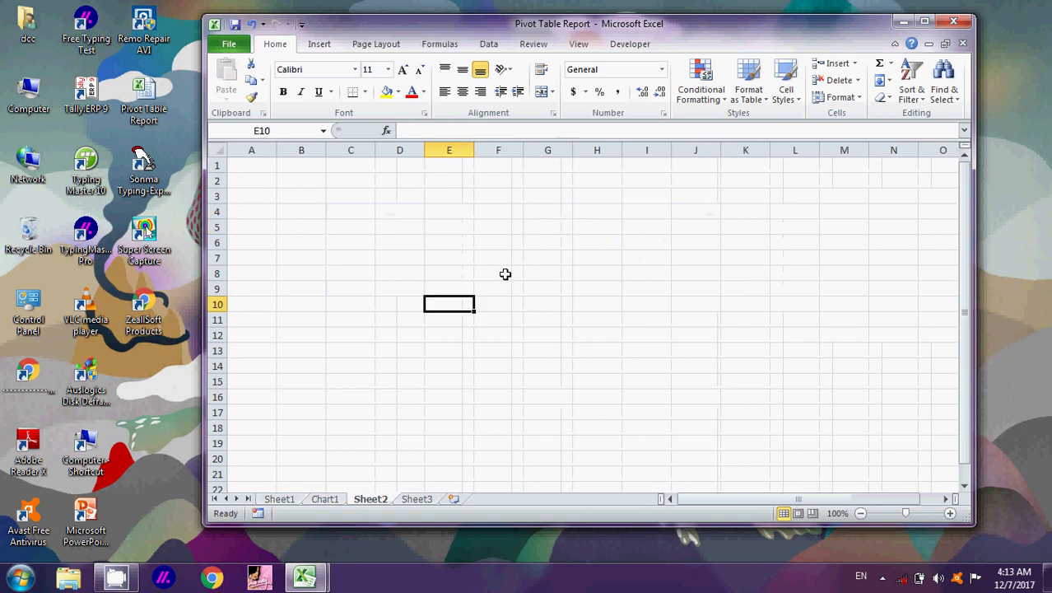
Through Existing Connections, browse to the Data file workbook on the Desktop as the source.
double_click(759, 30)
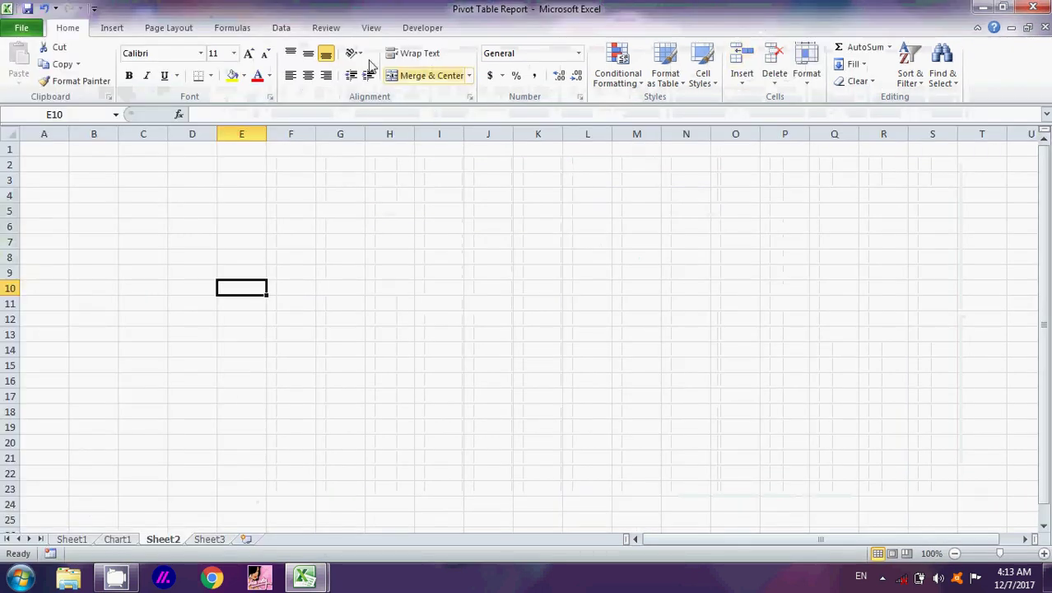
click(283, 28)
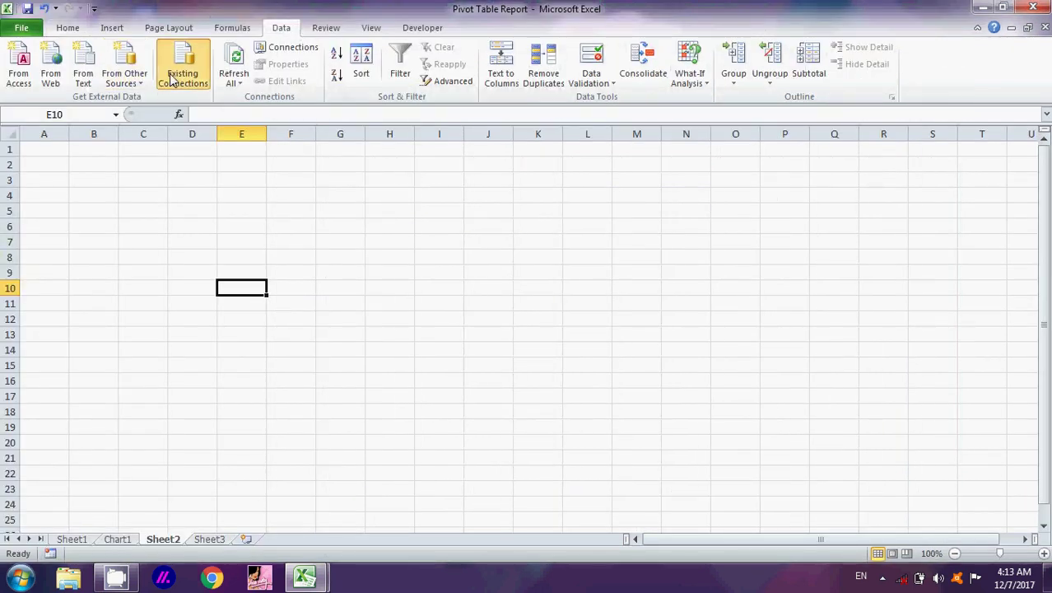
click(182, 66)
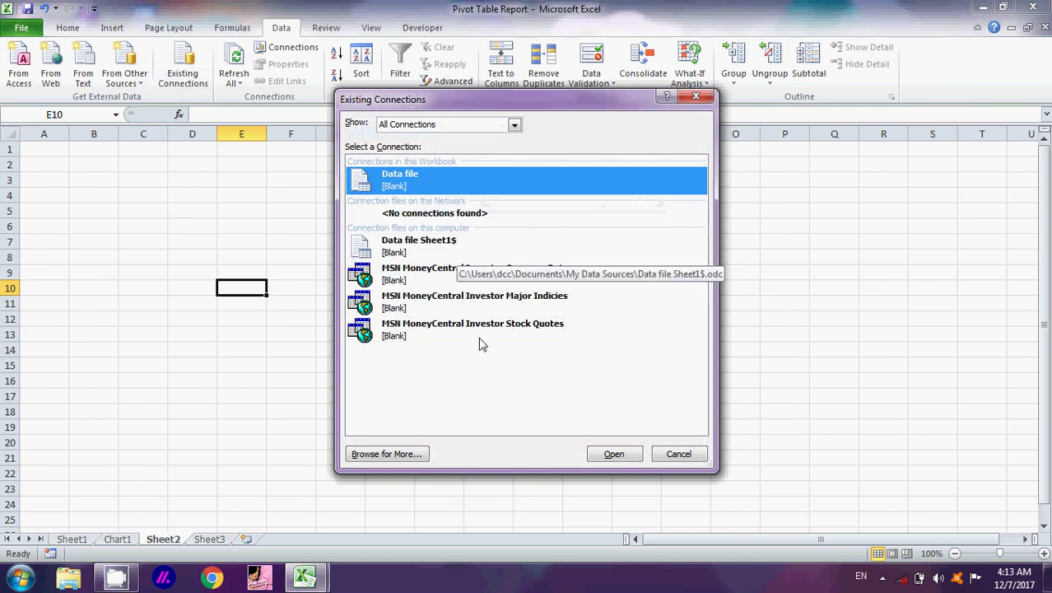
click(392, 460)
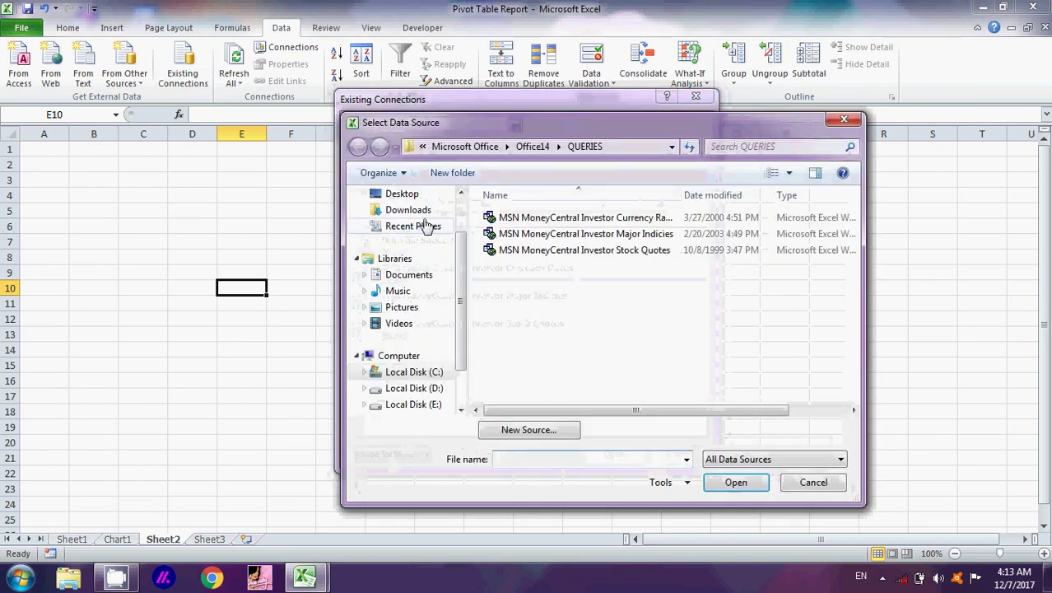
click(402, 193)
click(543, 414)
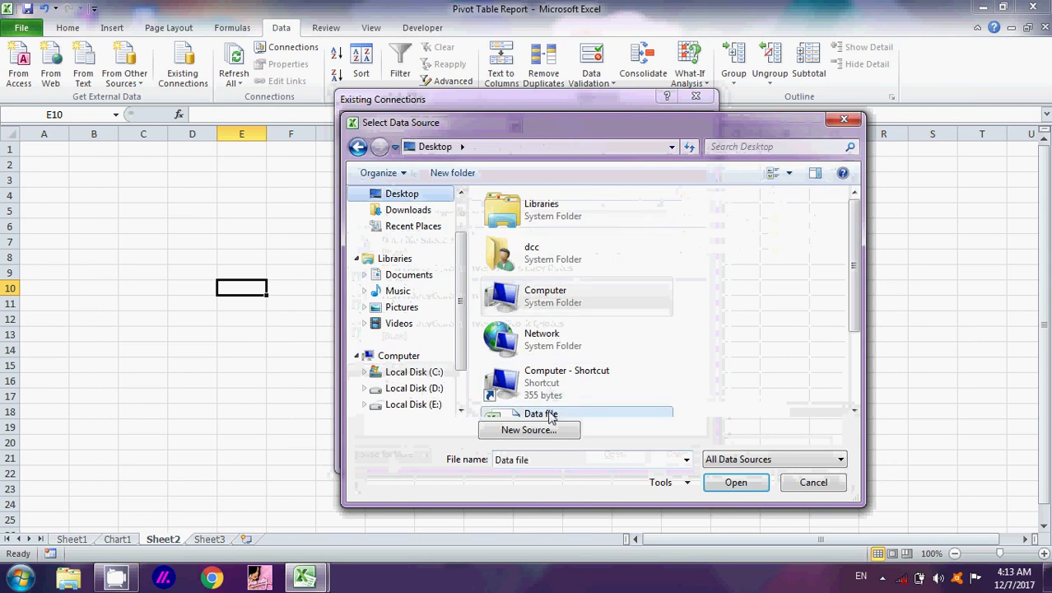
click(737, 484)
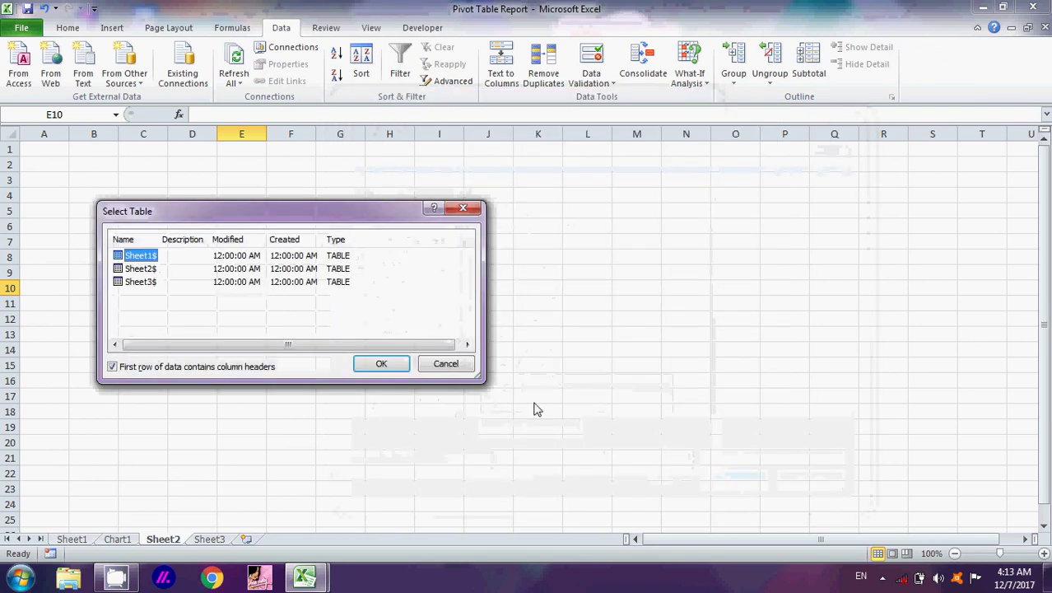
Import the Sheet1$ data as a table placed at $E$10.
click(372, 364)
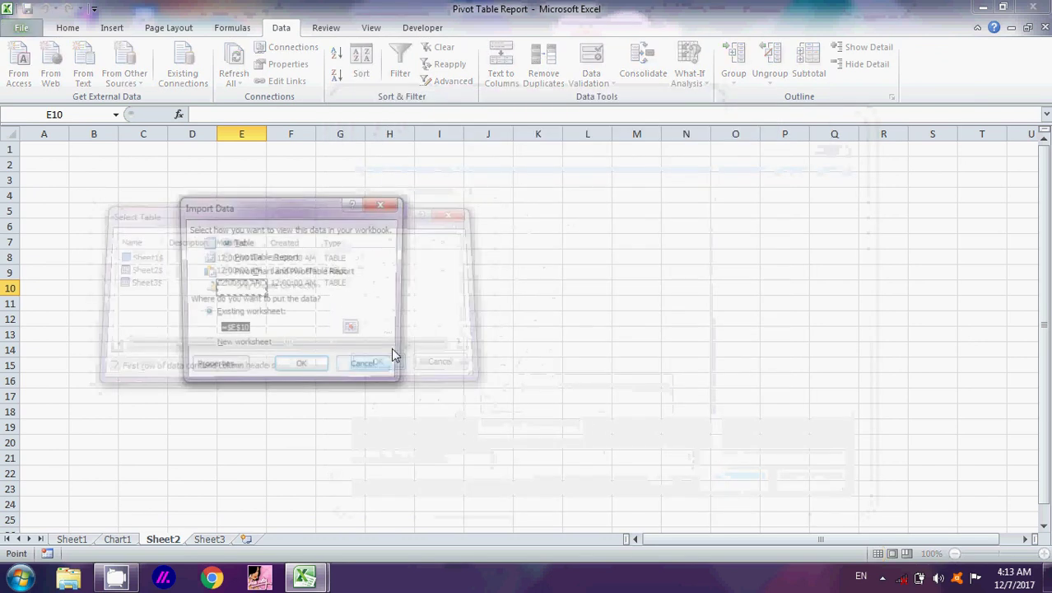
click(251, 258)
click(241, 242)
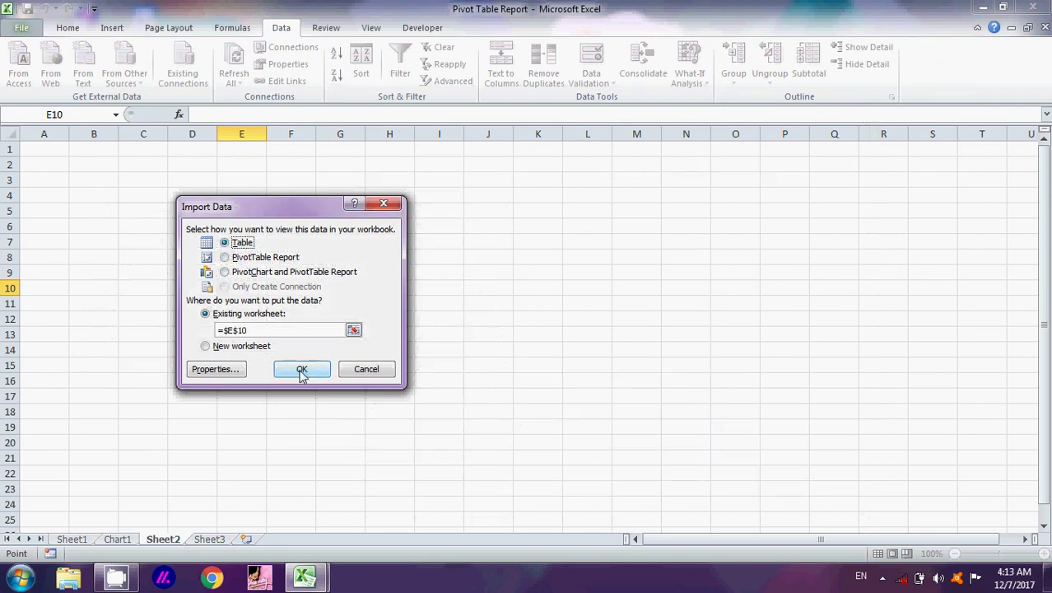
click(301, 369)
scroll(590, 307, down, 2)
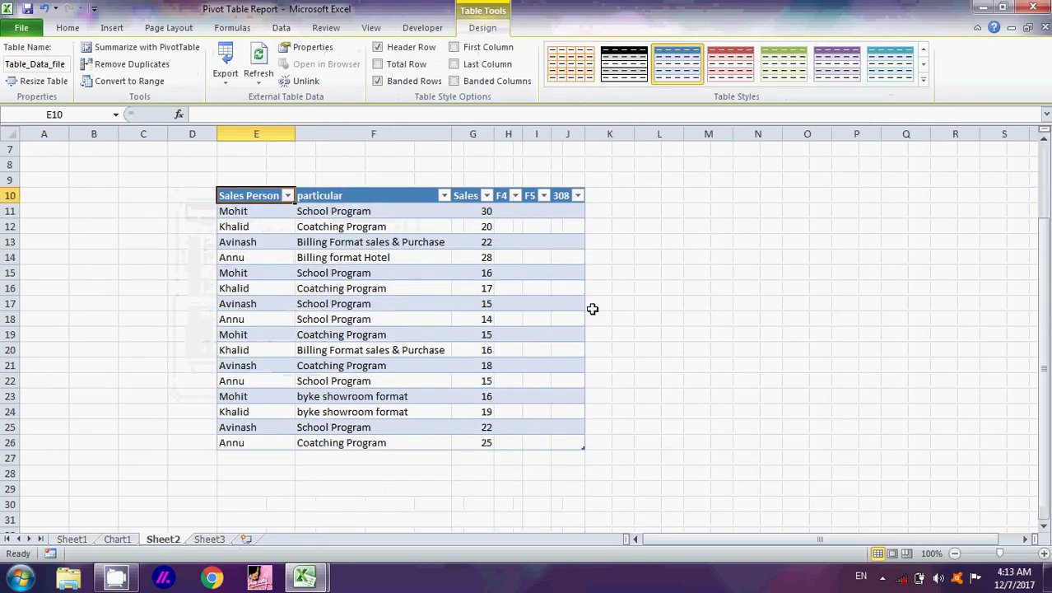
Convert the imported Table_Data_file into a normal range.
click(356, 272)
drag(250, 198, 565, 446)
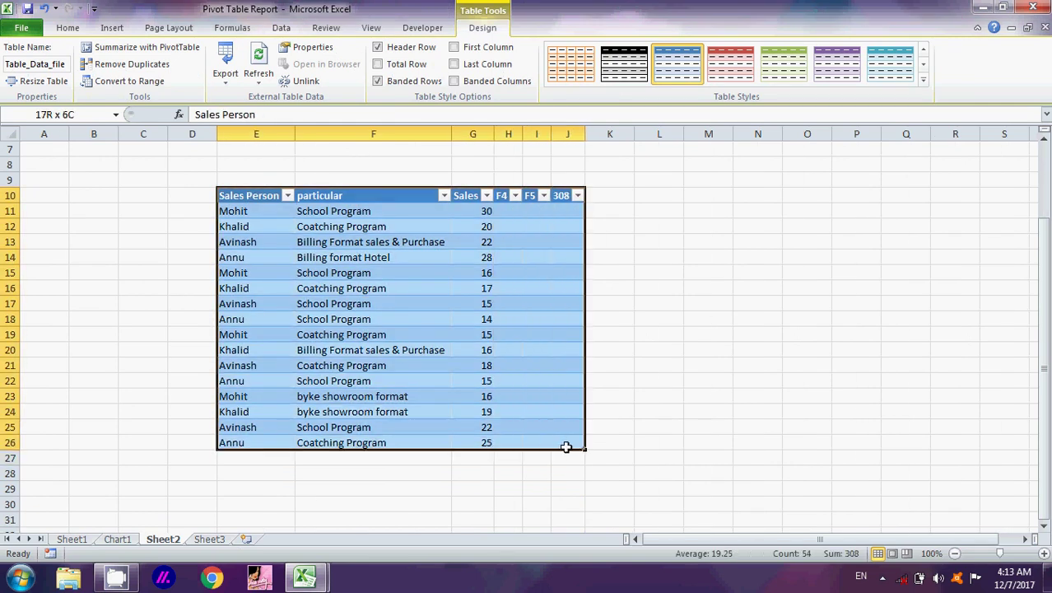
click(157, 85)
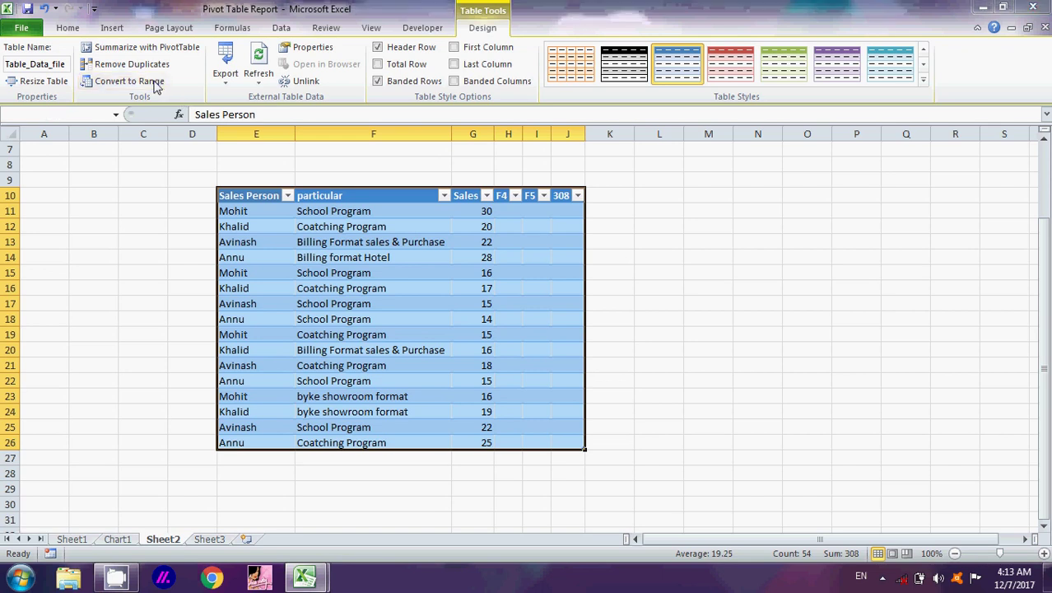
click(498, 327)
Delete the extra F4, F5 and 308 columns in H10:J26, leaving E10:G26.
click(535, 330)
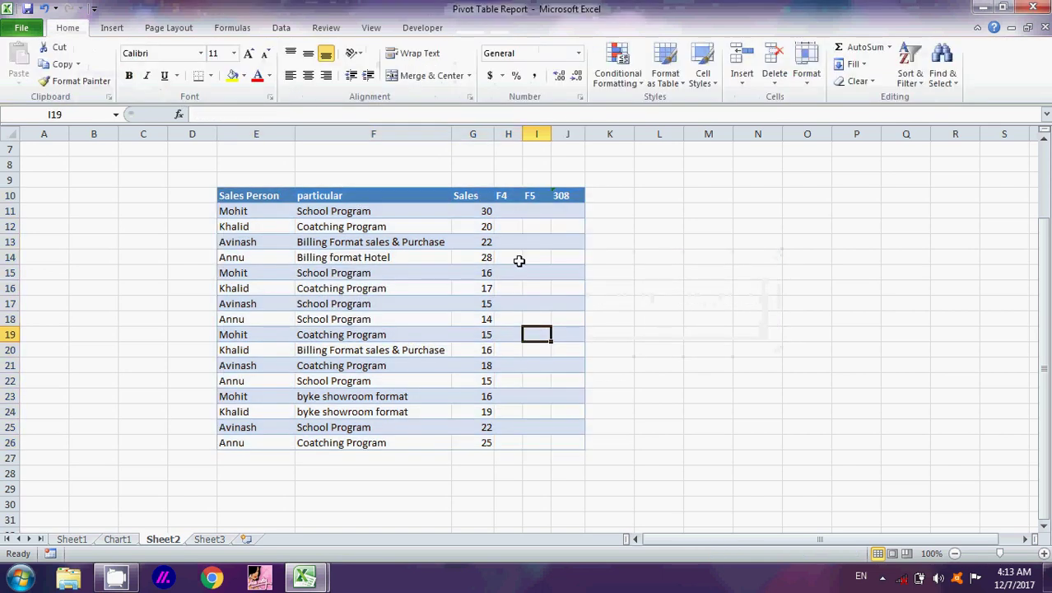
drag(503, 195, 576, 445)
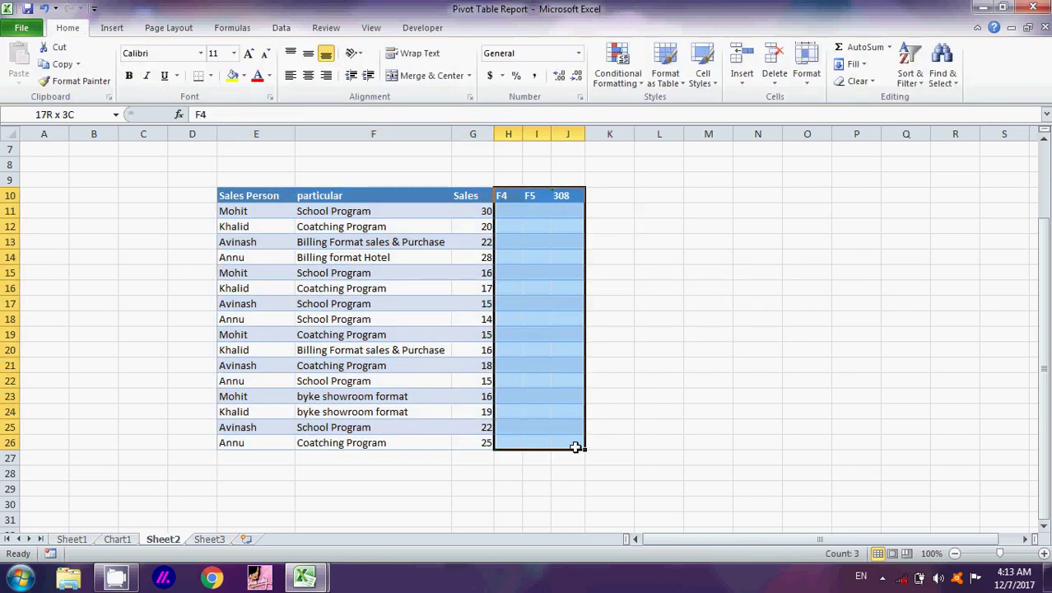
click(775, 72)
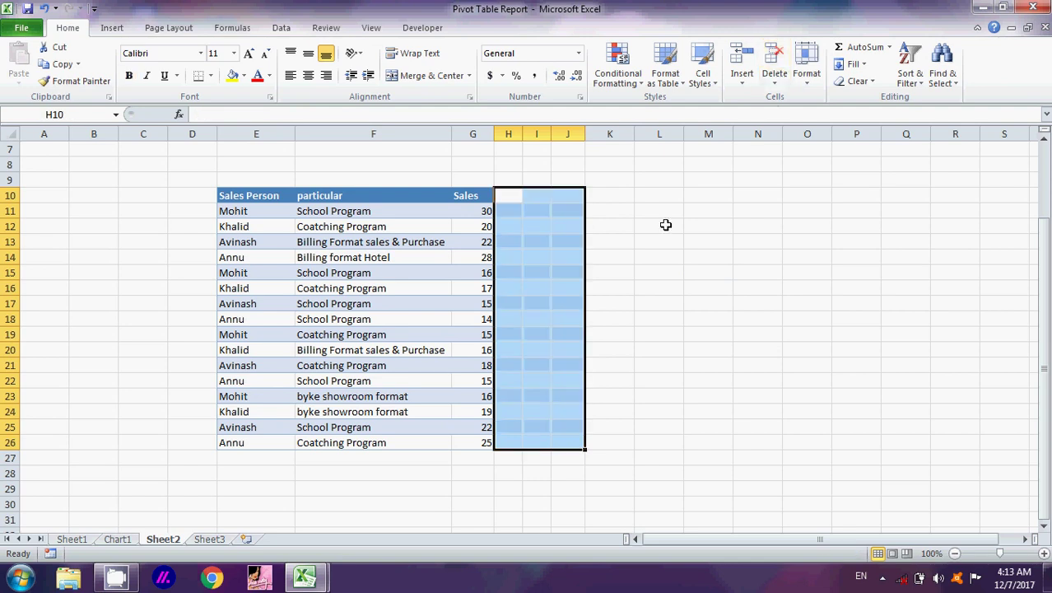
click(573, 304)
click(439, 283)
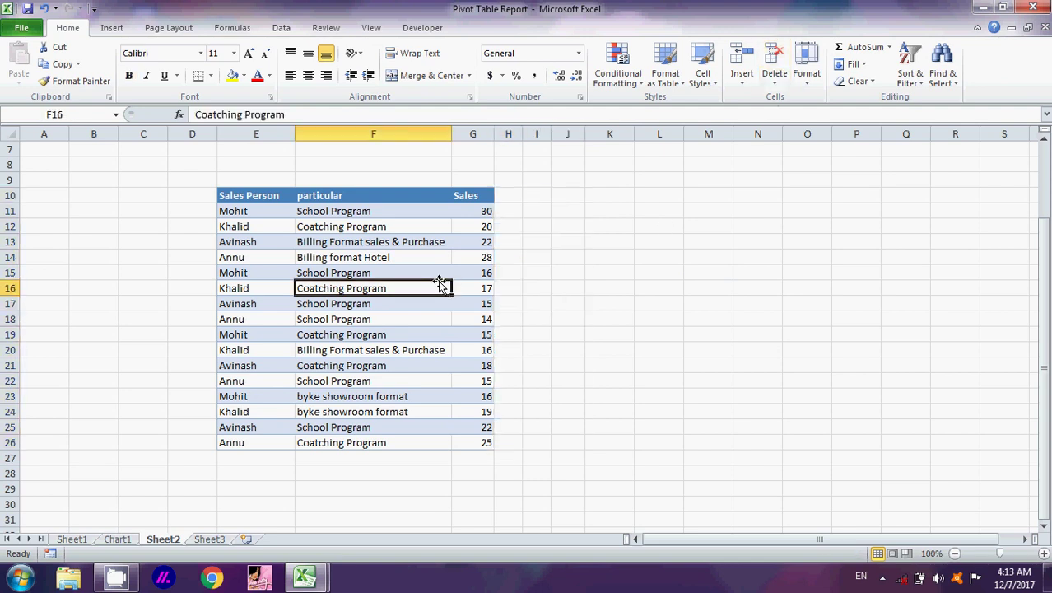
click(422, 273)
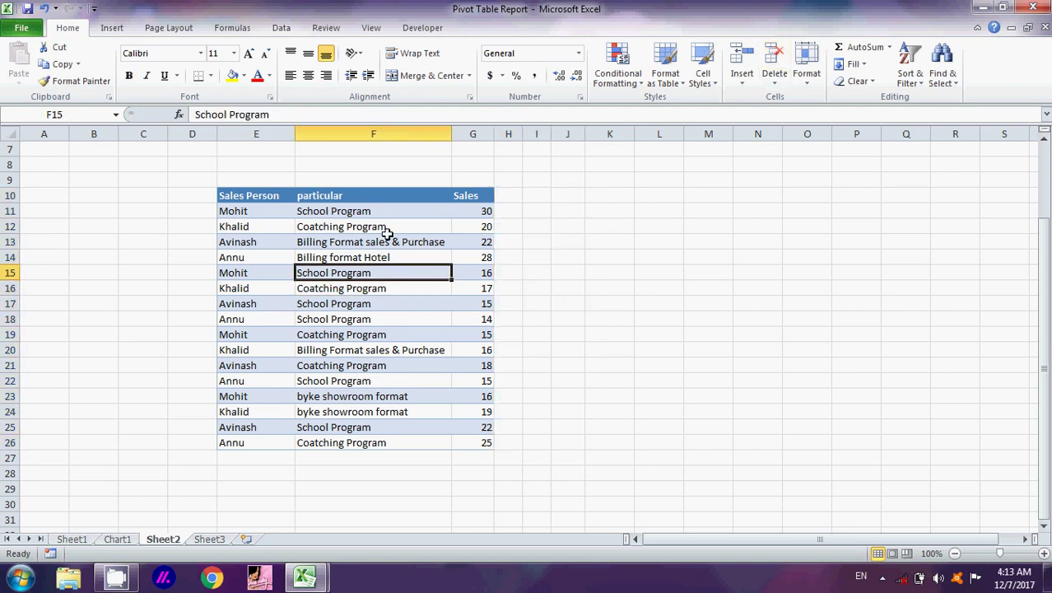
click(281, 28)
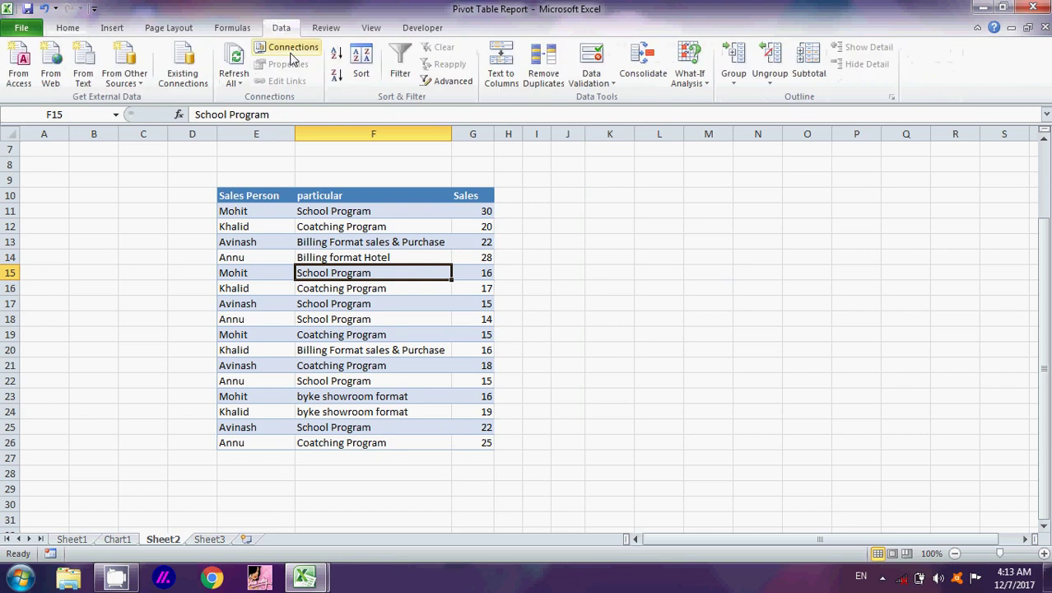
Undo the deletion to restore the F4, F5 and 308 columns beside the table.
click(243, 85)
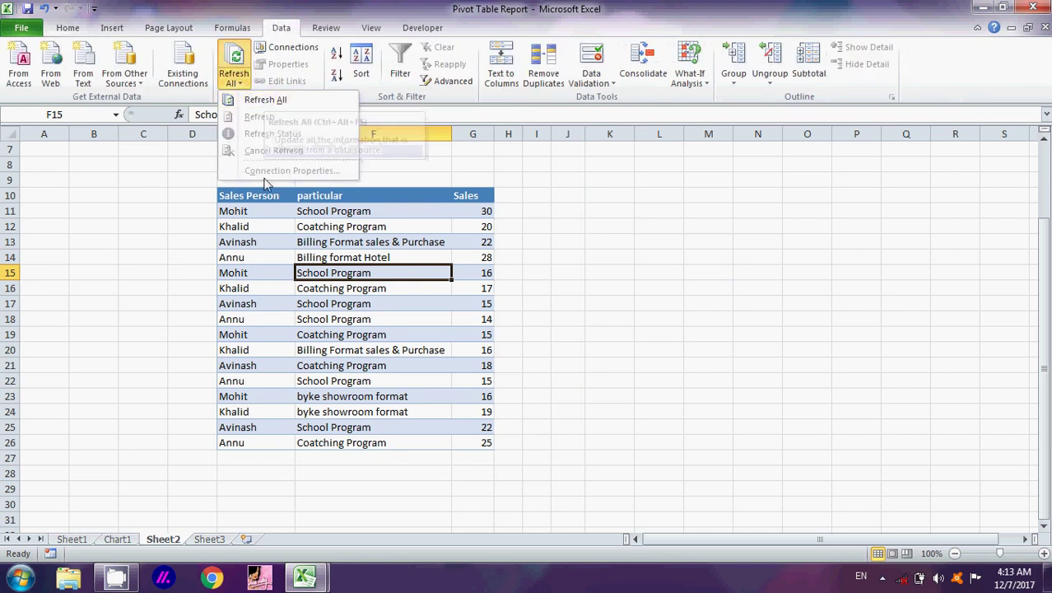
click(391, 275)
click(390, 210)
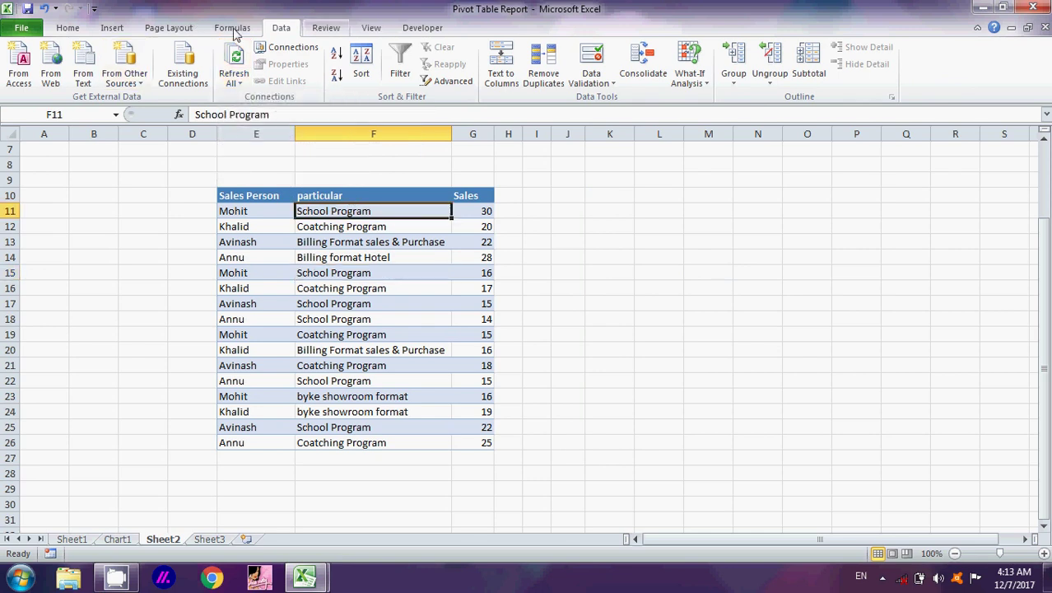
click(46, 9)
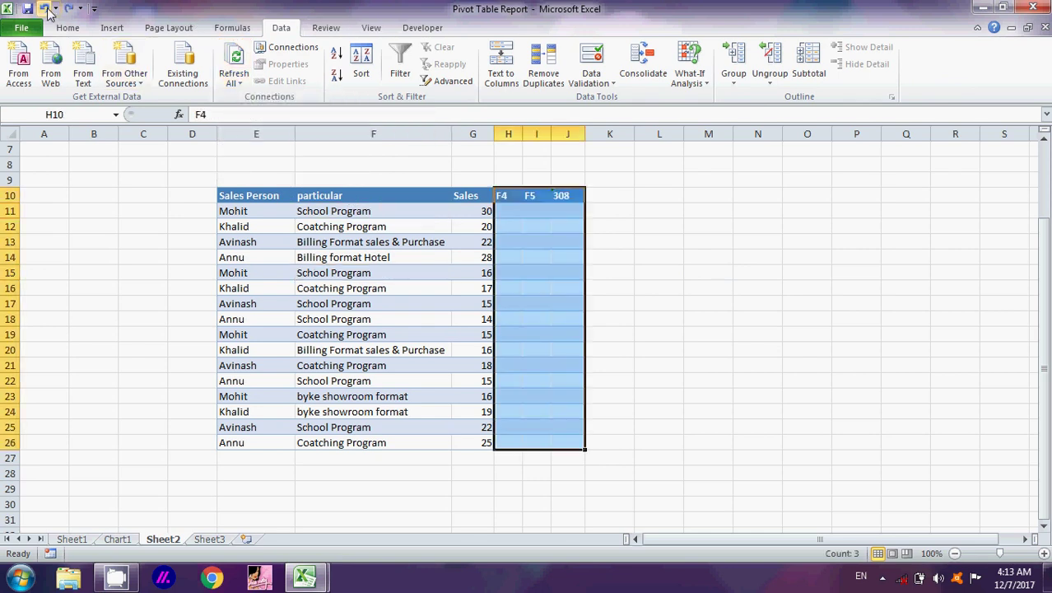
Switch between the Data file and Pivot Table Report workbooks, ending on the empty Sheet3.
click(321, 347)
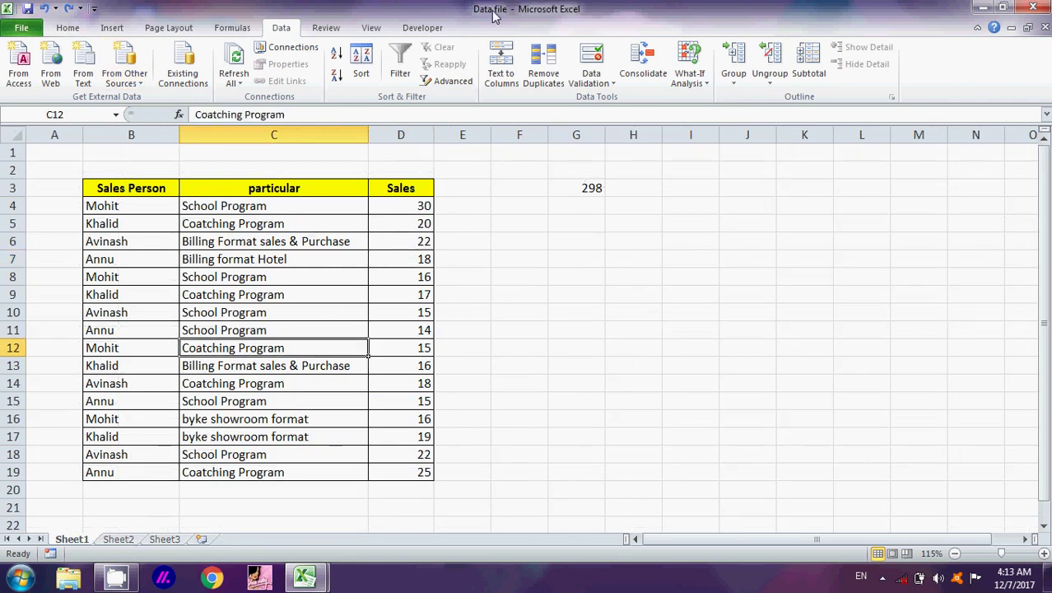
click(303, 576)
mouse_move(391, 499)
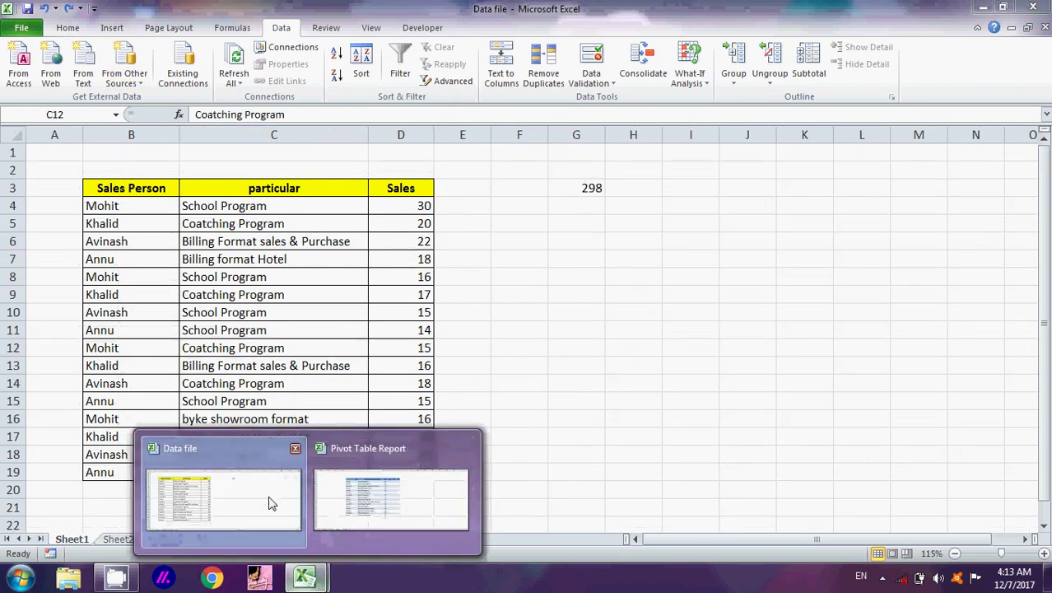
click(356, 504)
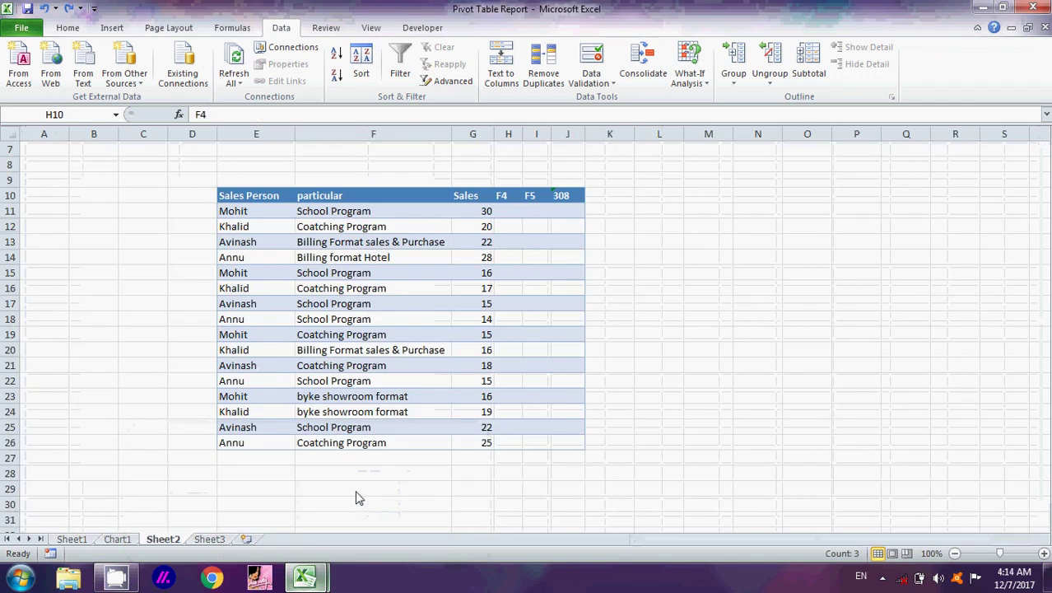
click(435, 260)
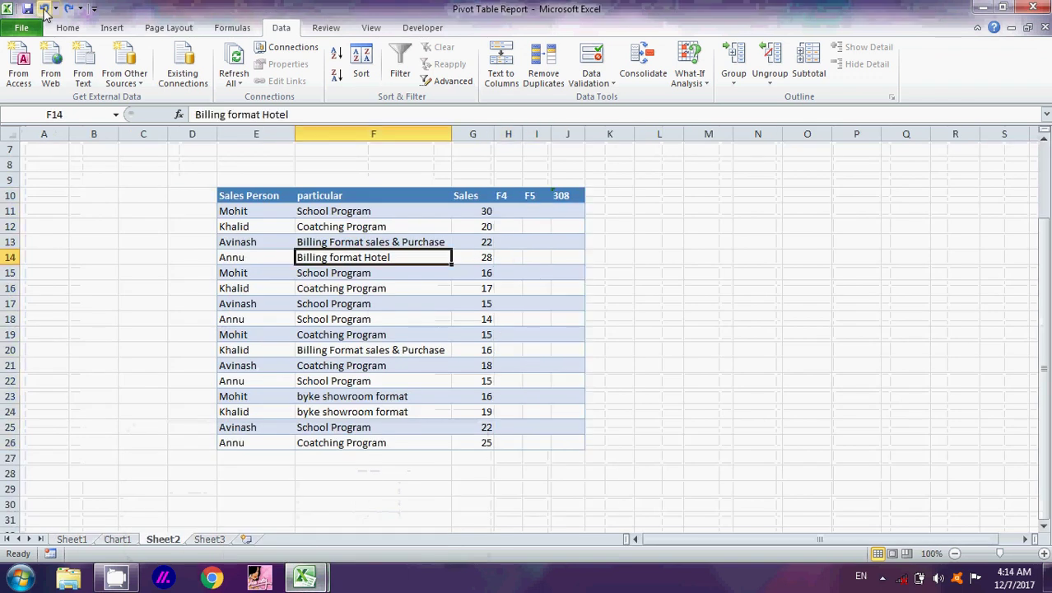
key(ctrl+Tab)
mouse_move(305, 578)
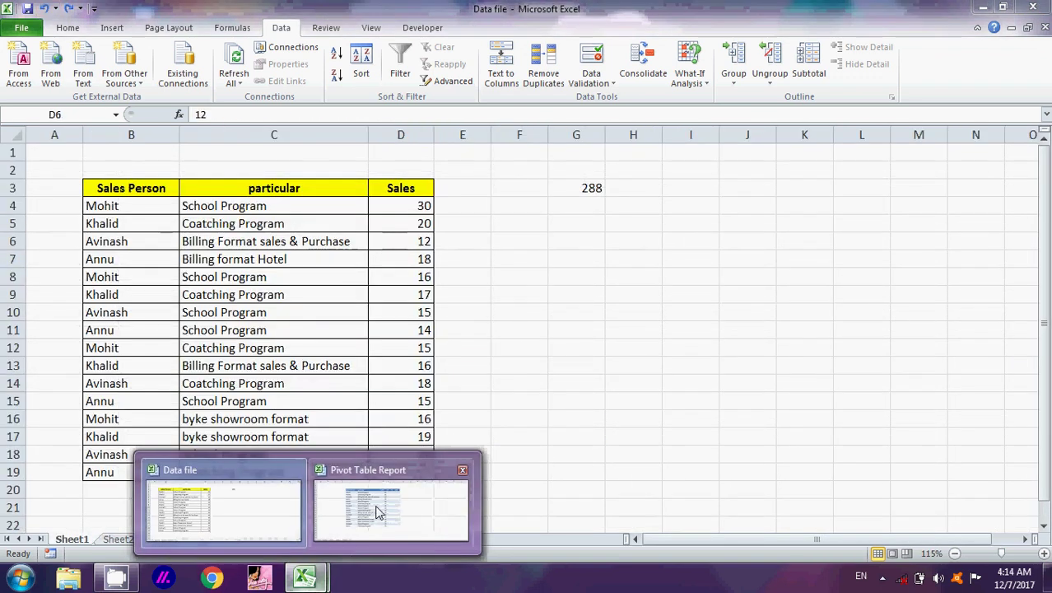
click(373, 508)
click(217, 540)
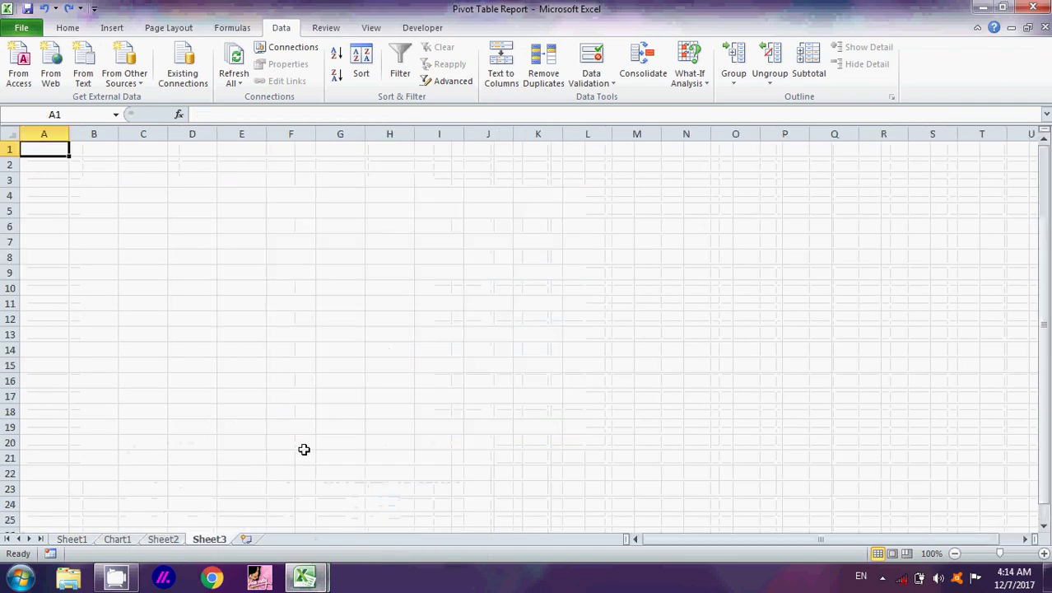
Import the Data file connection as a table starting at cell C4.
click(198, 76)
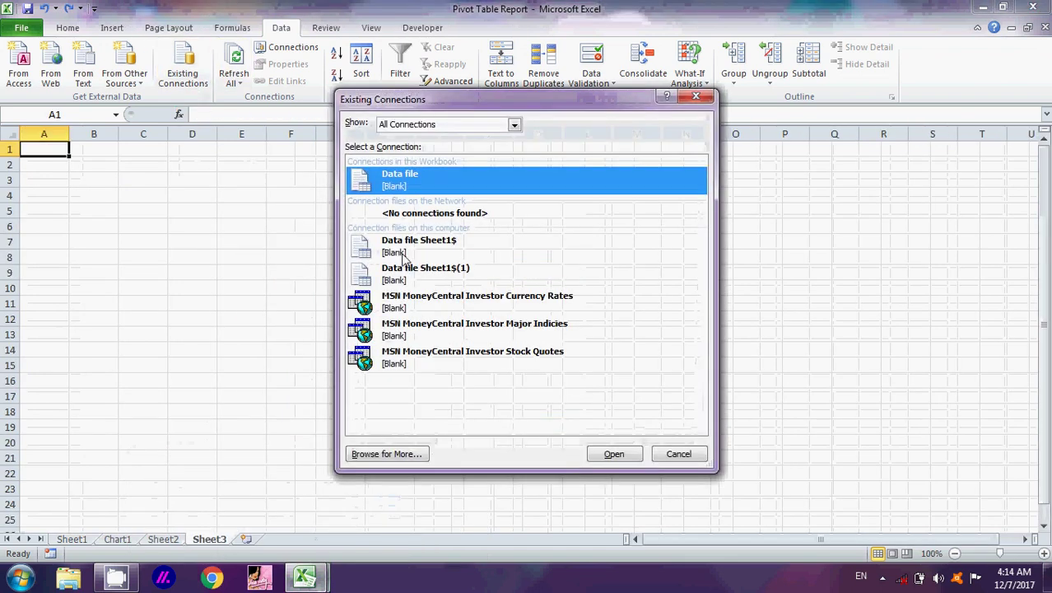
click(614, 454)
click(134, 196)
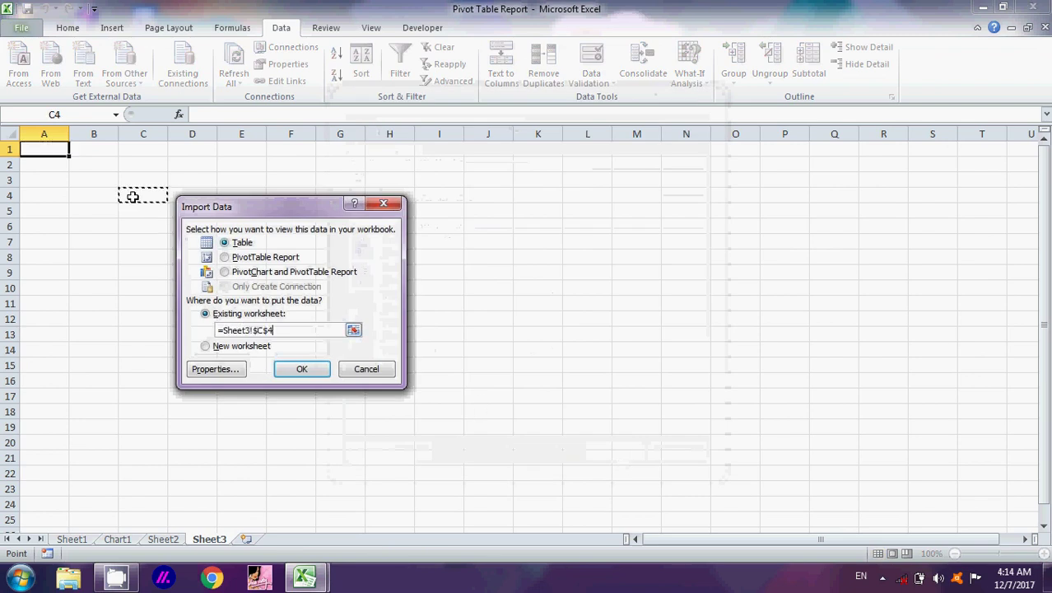
click(299, 368)
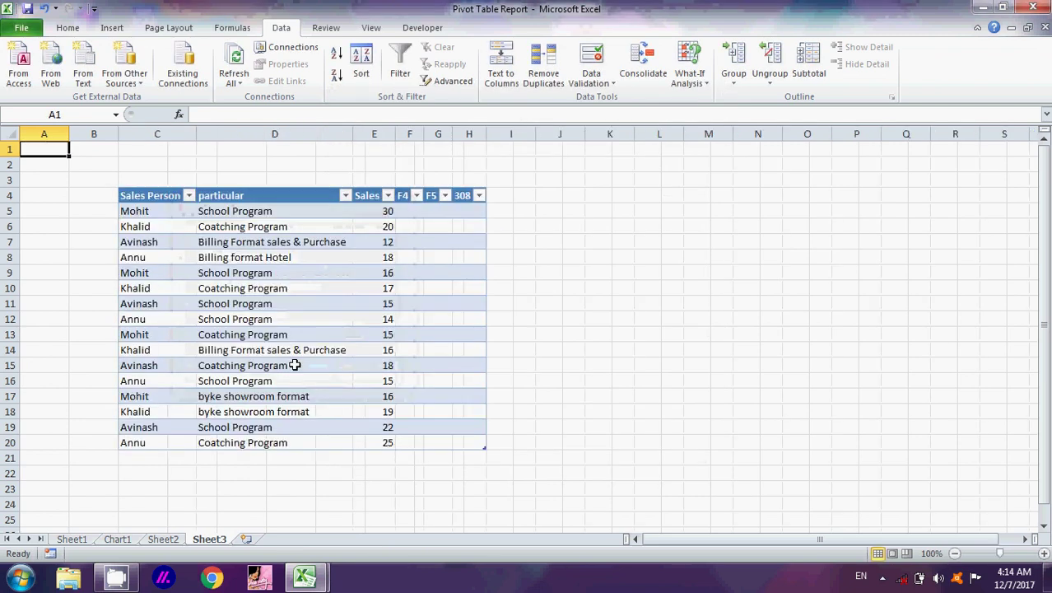
click(327, 285)
Set the connection to refresh data when the file opens, then close the report workbook.
click(236, 82)
click(266, 171)
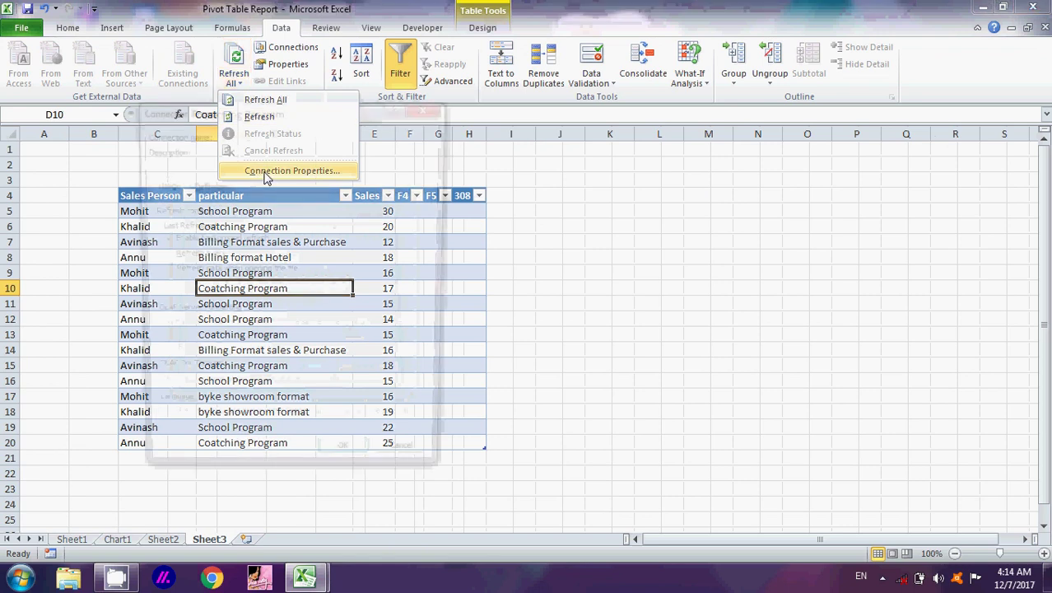
click(187, 274)
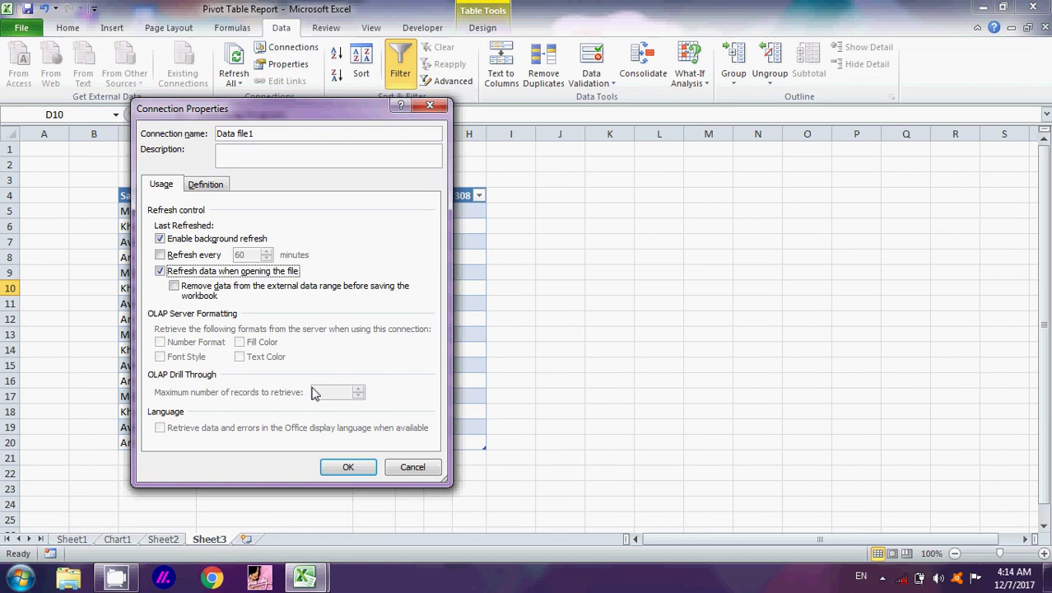
click(348, 466)
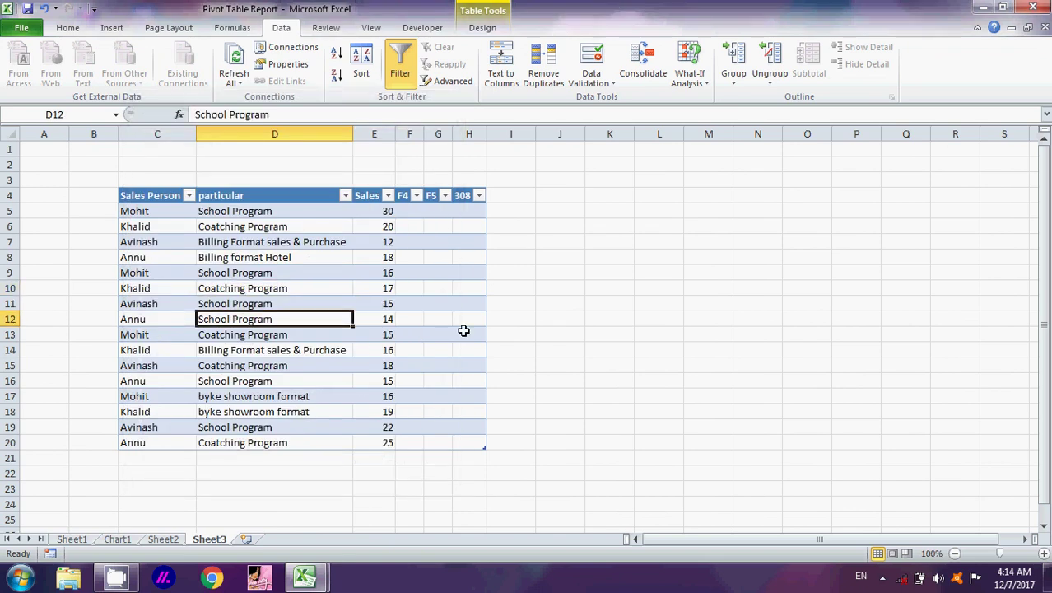
click(572, 307)
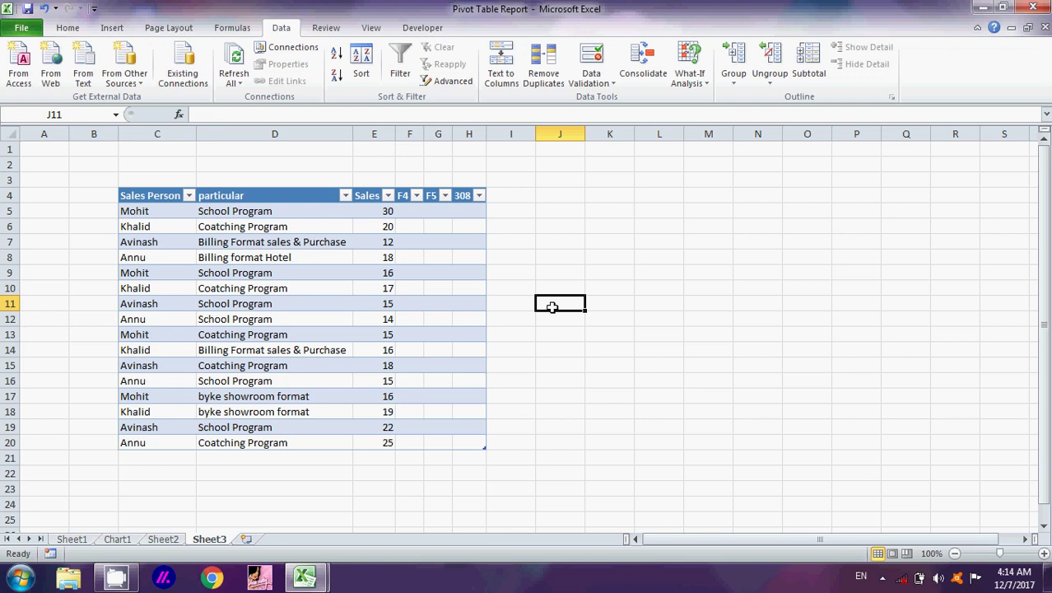
click(1033, 7)
Save the Pivot Table Report changes on closing, keeping the Data file workbook open.
click(457, 308)
click(1033, 7)
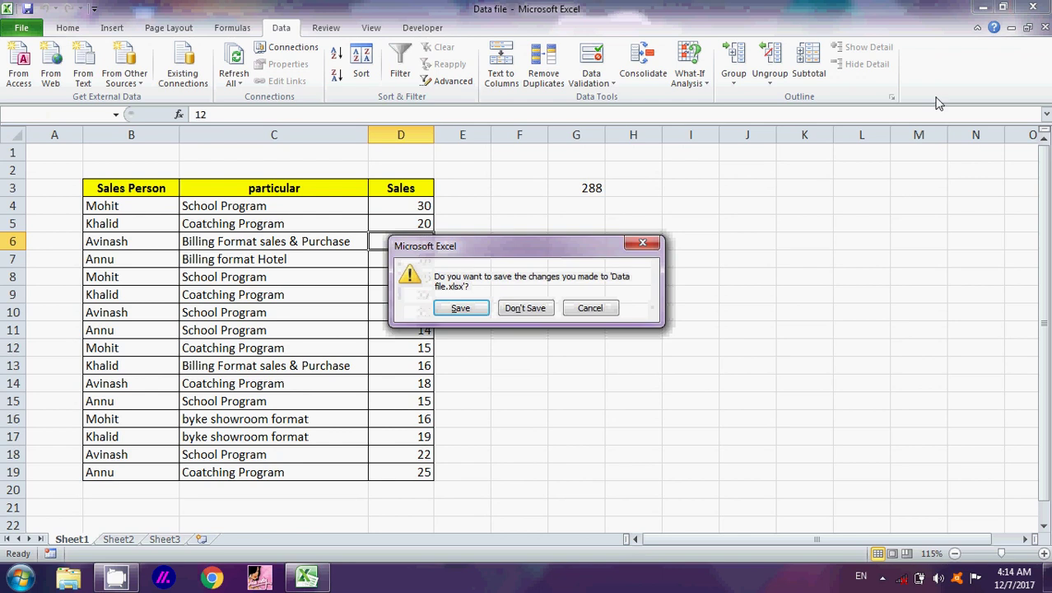
click(589, 306)
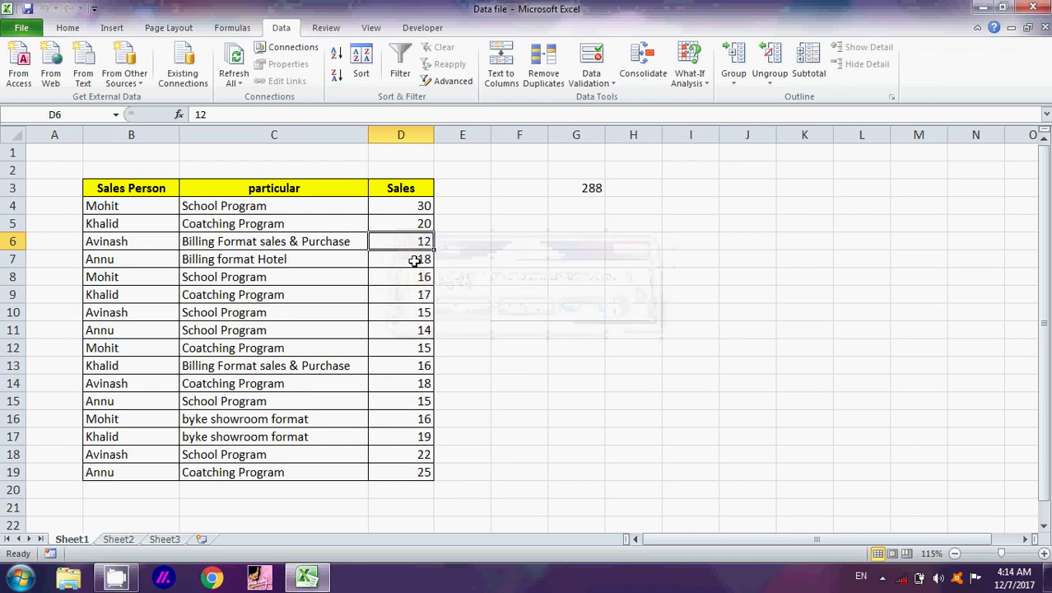
Set Data file cells D6, D7, D8 to 22, 28 and 26, then close Excel.
text(22)
key(Return)
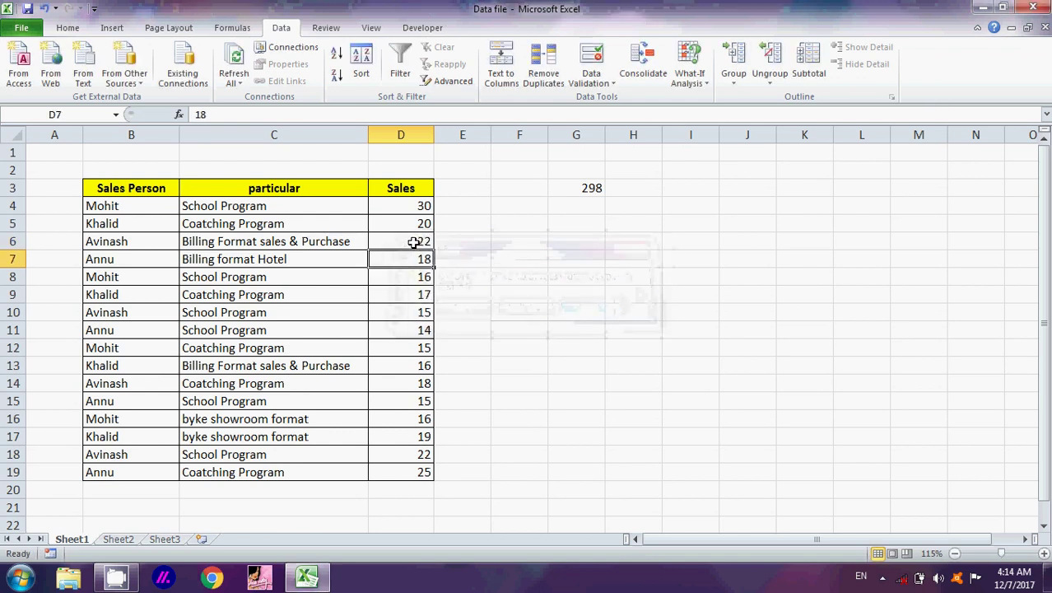
click(586, 190)
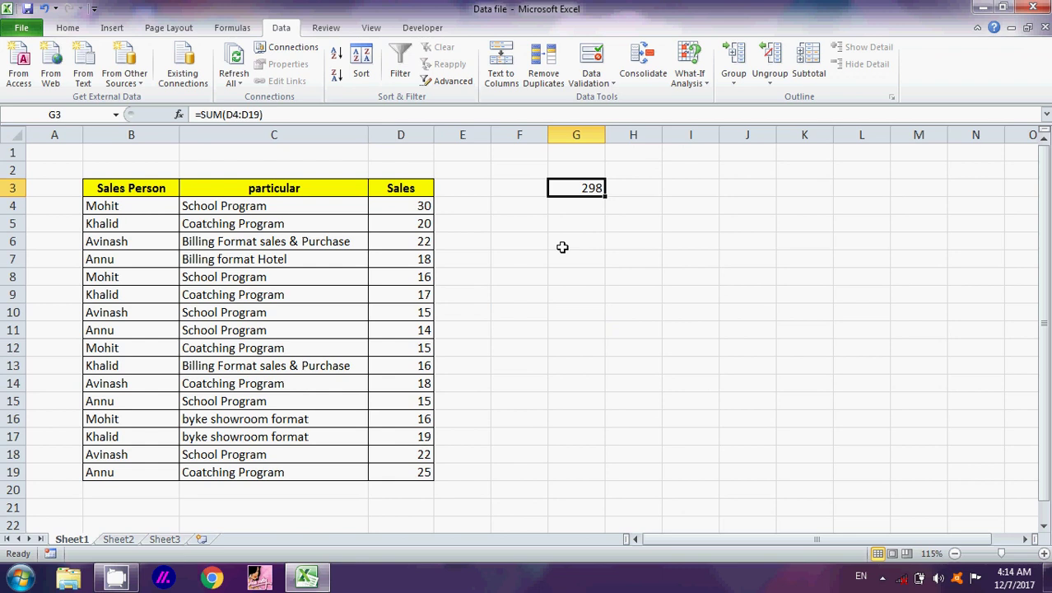
click(416, 259)
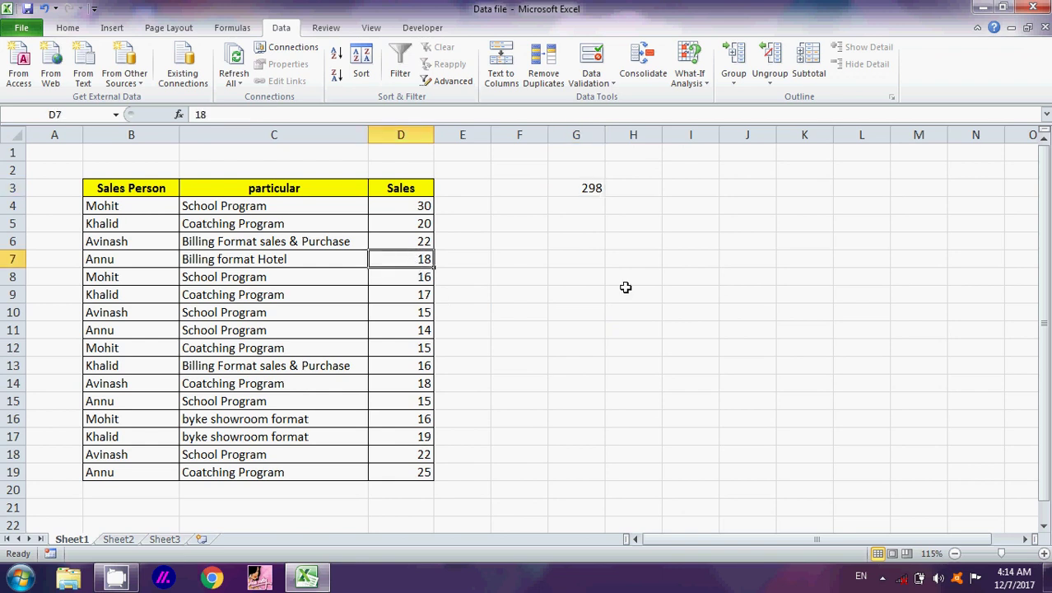
text(28)
key(Return)
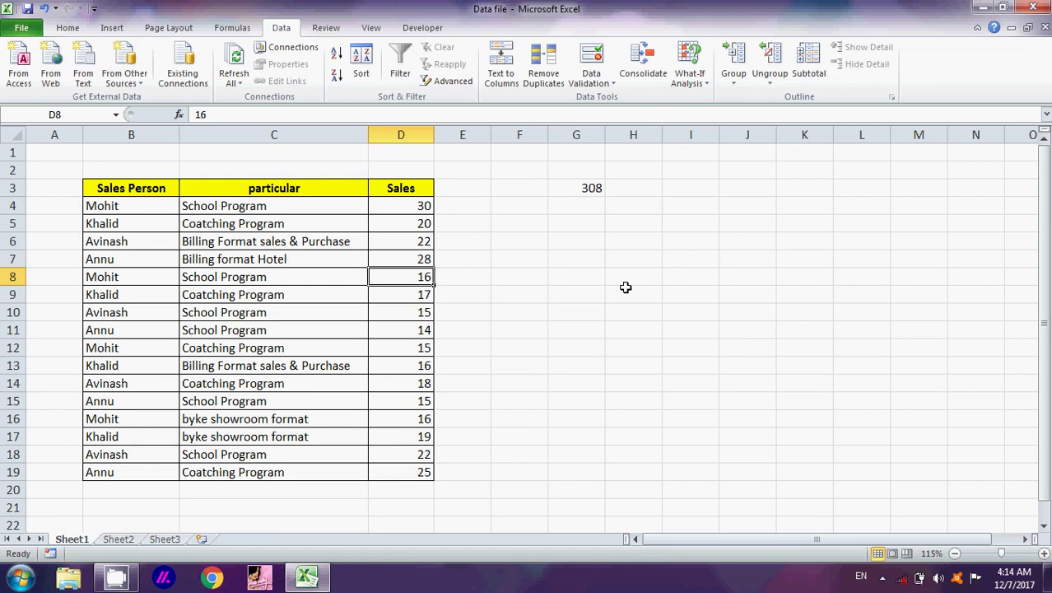
text(26)
key(Return)
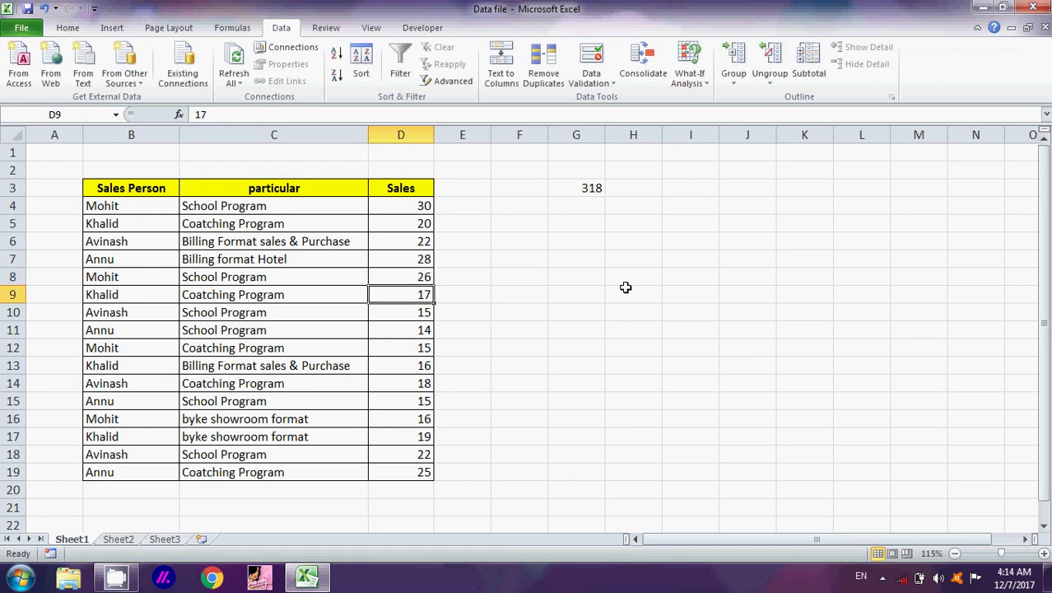
click(27, 9)
click(1032, 9)
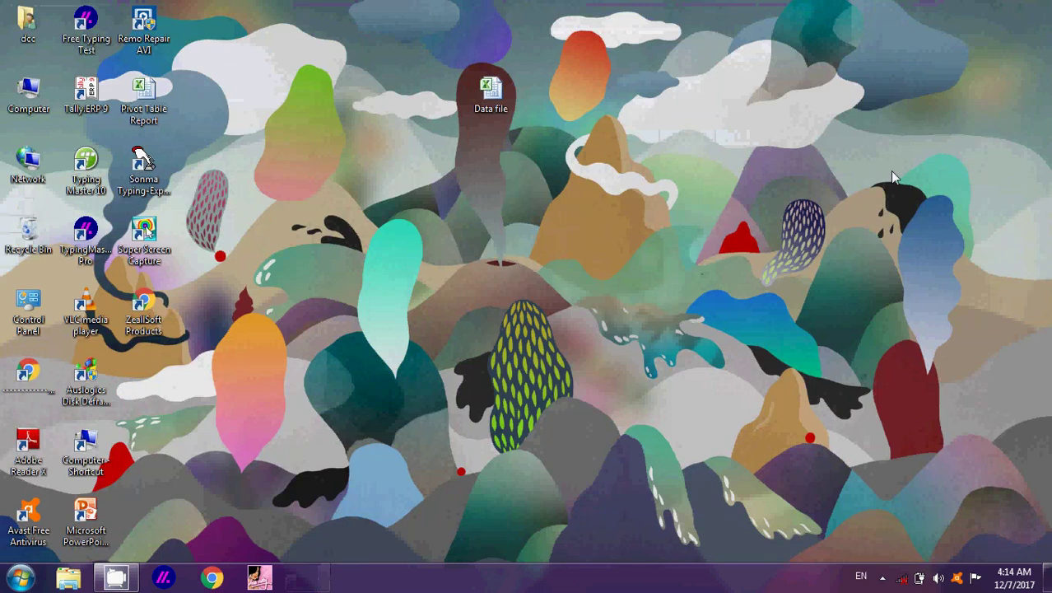
Refresh the desktop, select the Data file icon, and bring up CamStudio from the hidden tray icons.
right_click(692, 177)
click(723, 205)
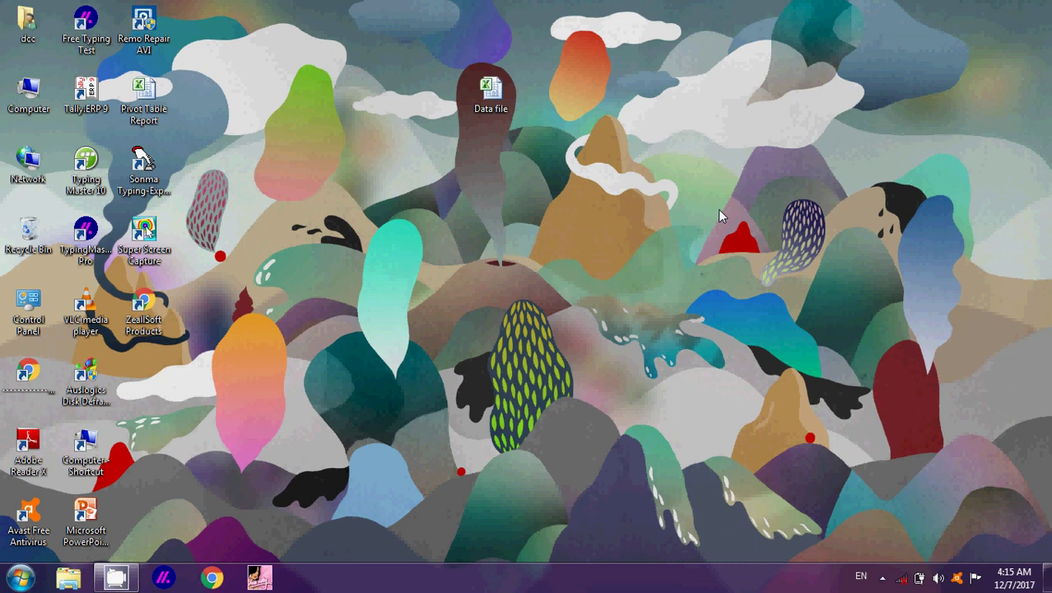
click(509, 98)
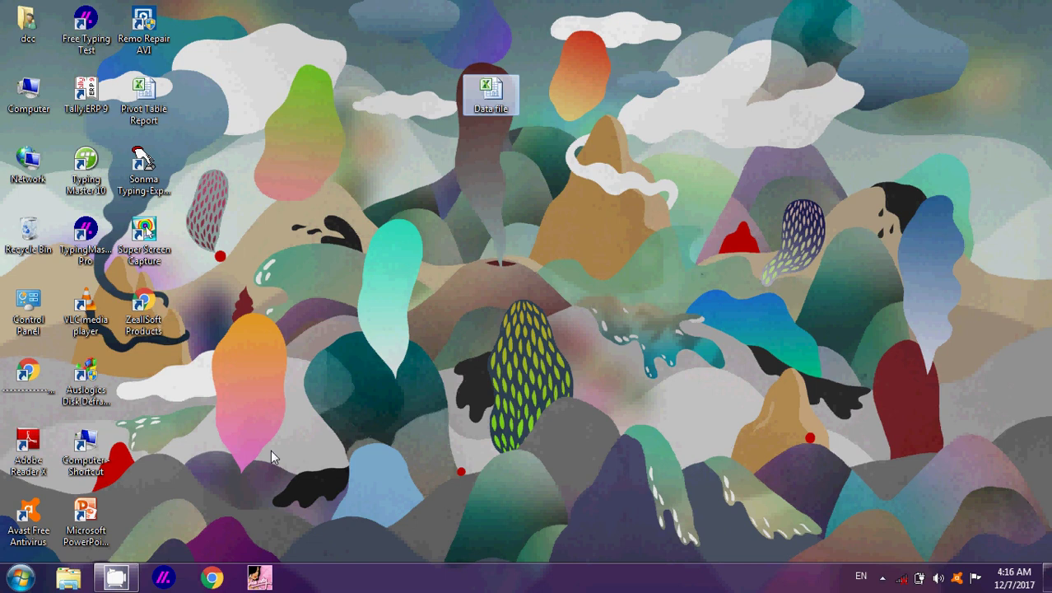
click(881, 577)
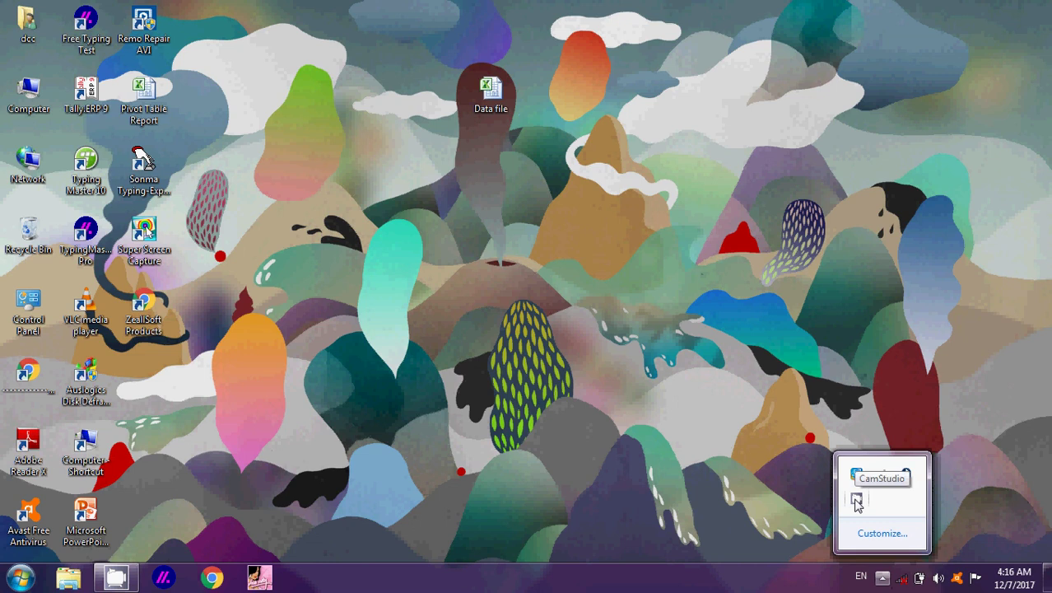
click(856, 499)
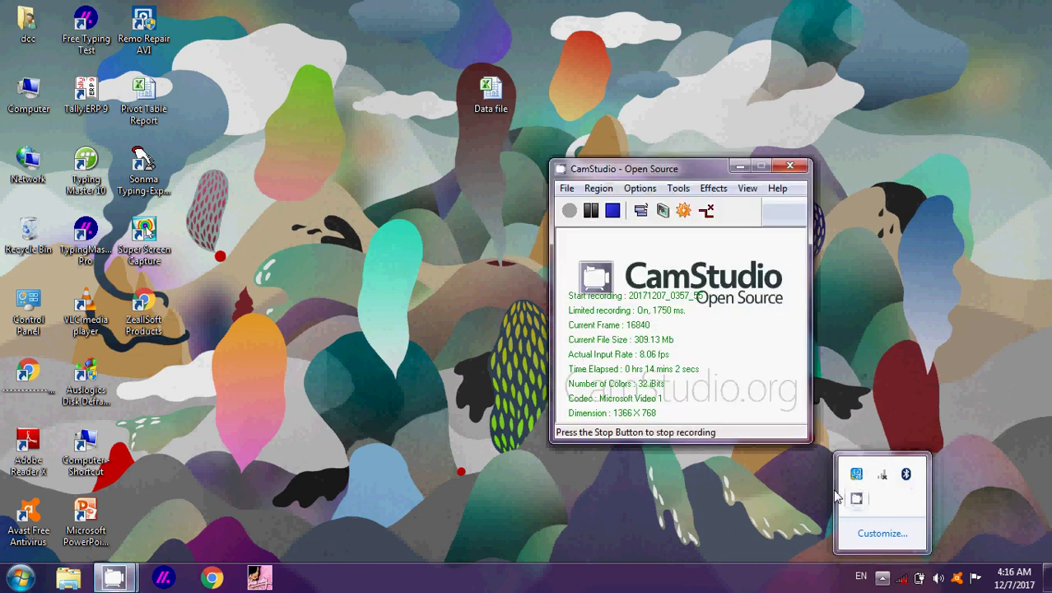